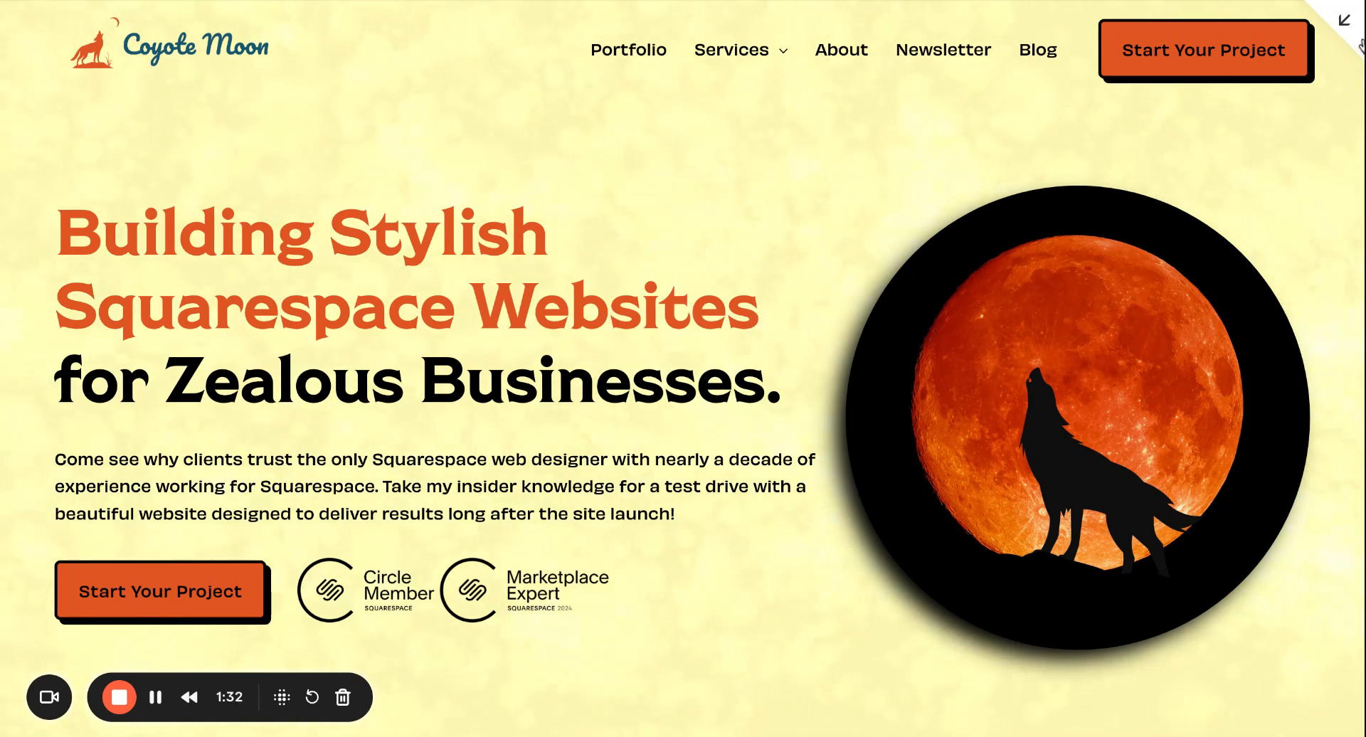
Step: Leave the full-screen preview of the site and open the Promotional Pop-Up settings among the Marketing Tools
left_click(1343, 22)
scroll(152, 341, "down", 5)
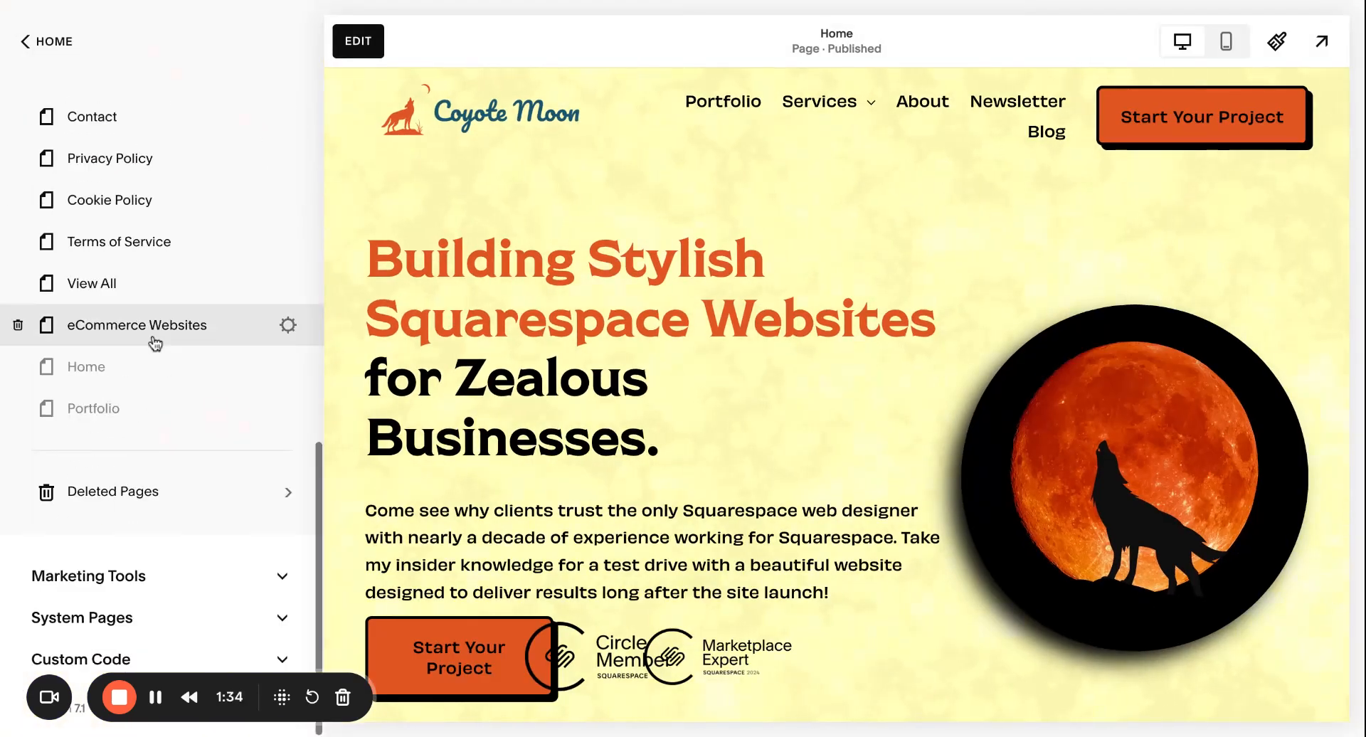
left_click(134, 577)
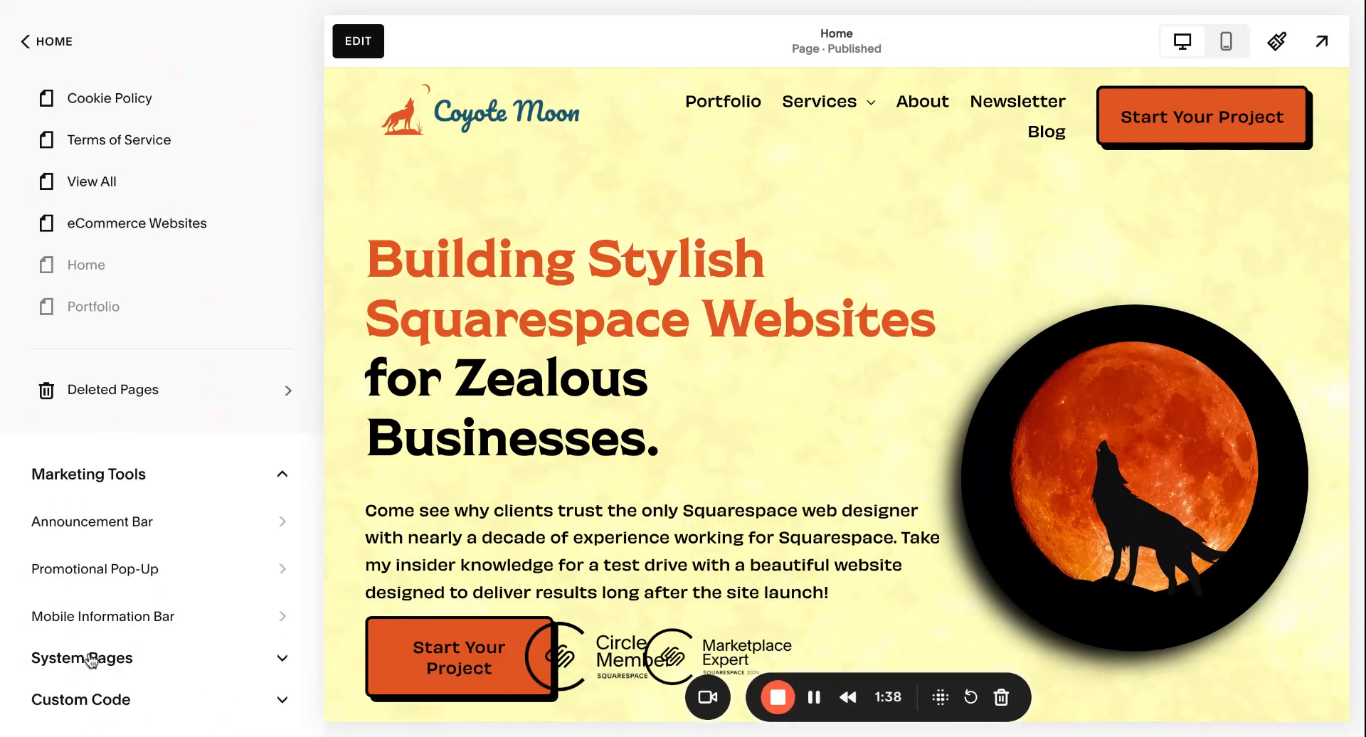
left_click(113, 567)
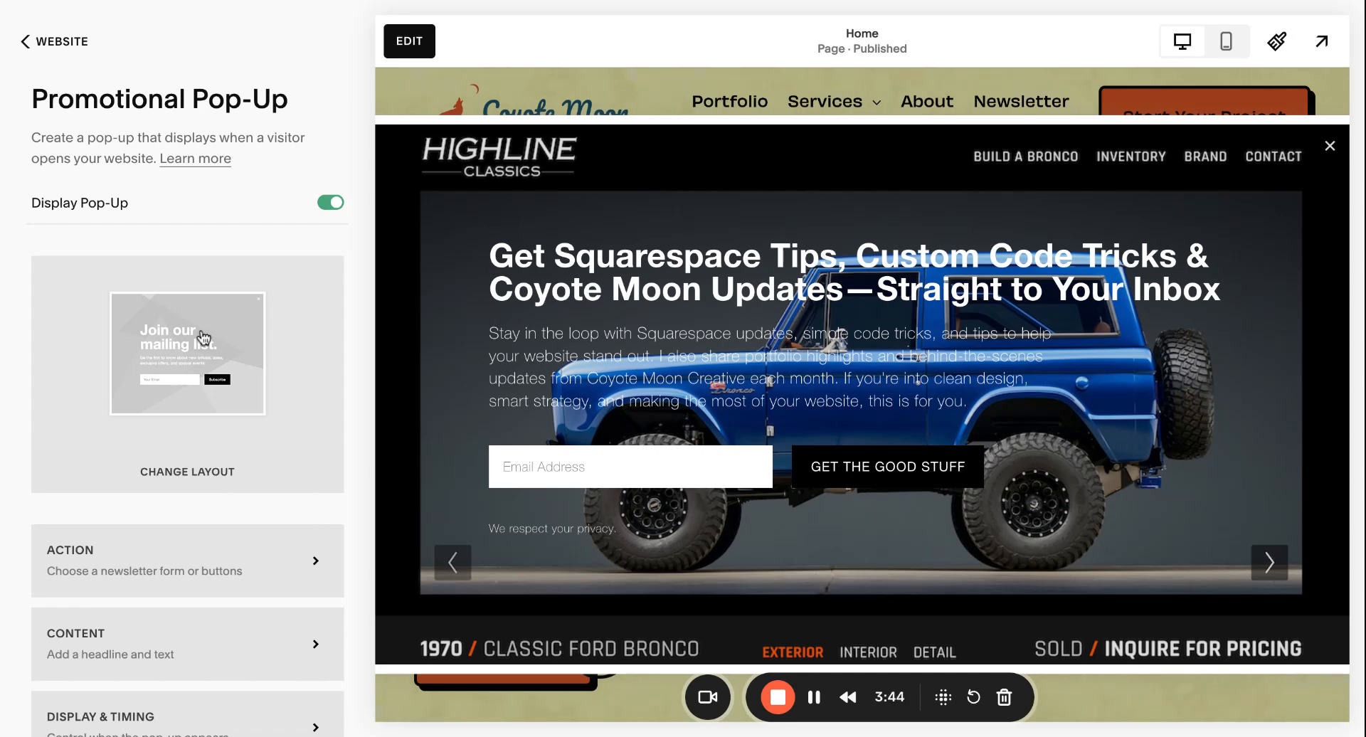
Step: Open the pop-up's Action settings, try the Click a button goal and set the goal back to Sign up for a newsletter
scroll(200, 340, "down", 3)
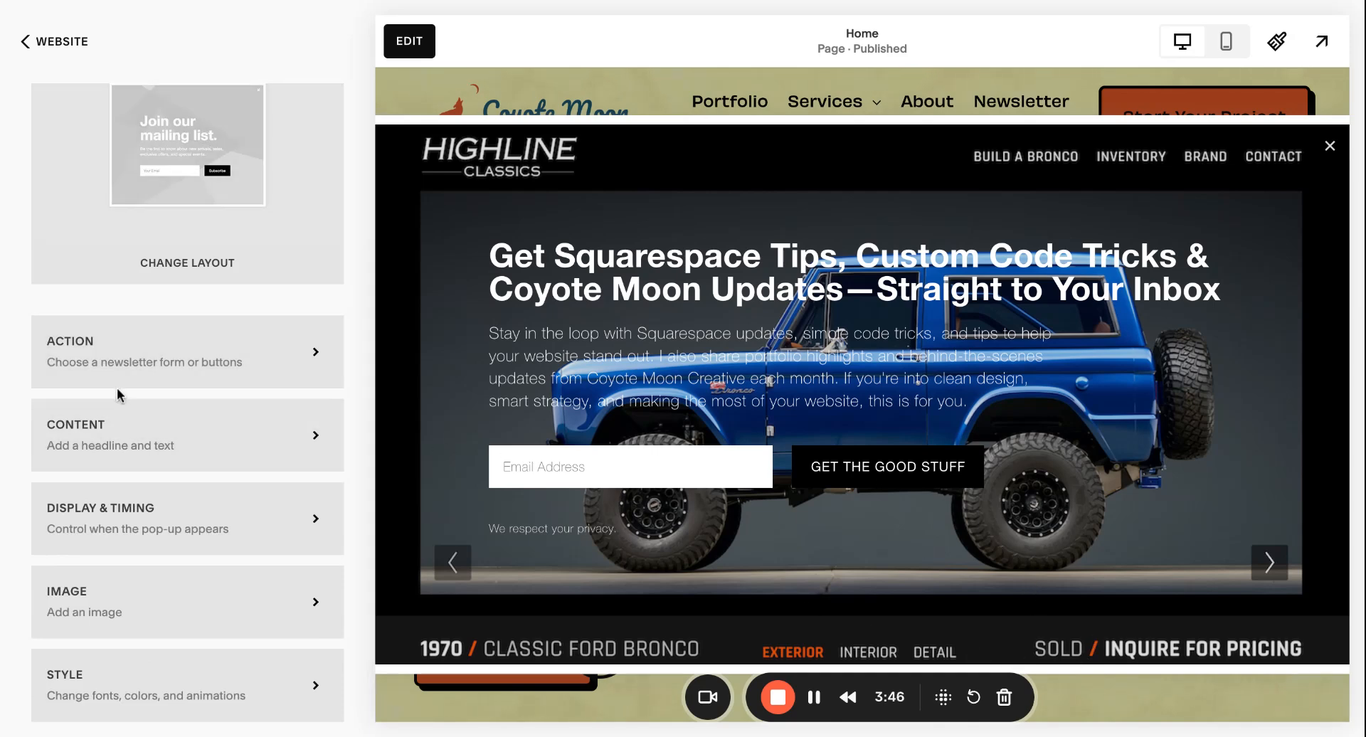
left_click(240, 360)
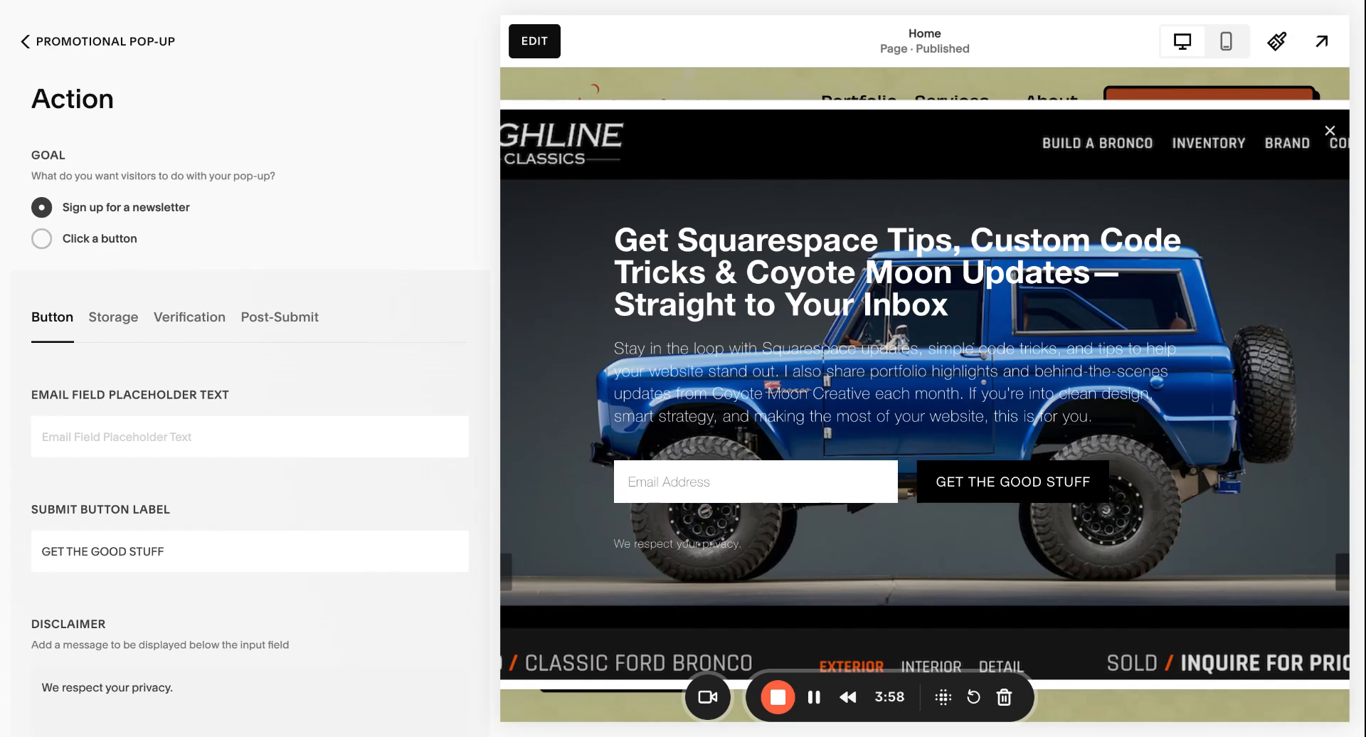
triple_click(959, 305)
triple_click(912, 382)
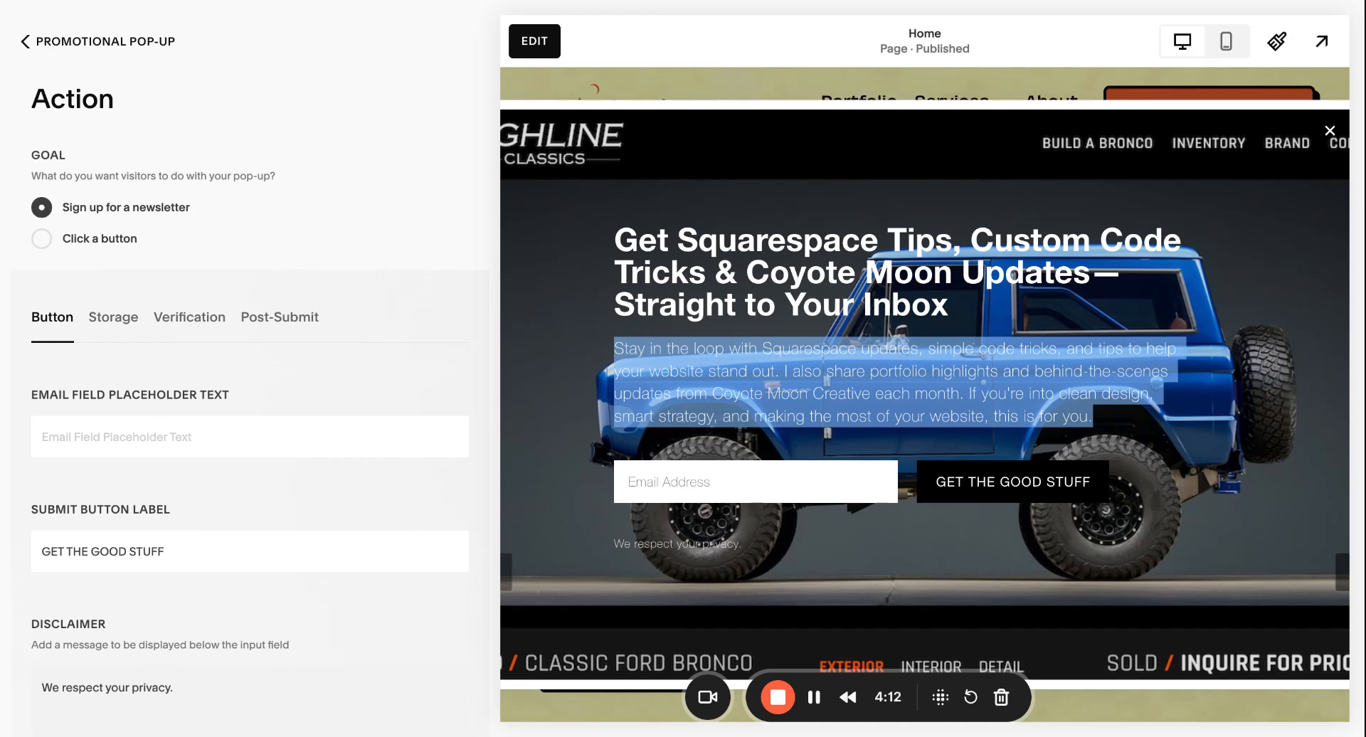
left_click(51, 245)
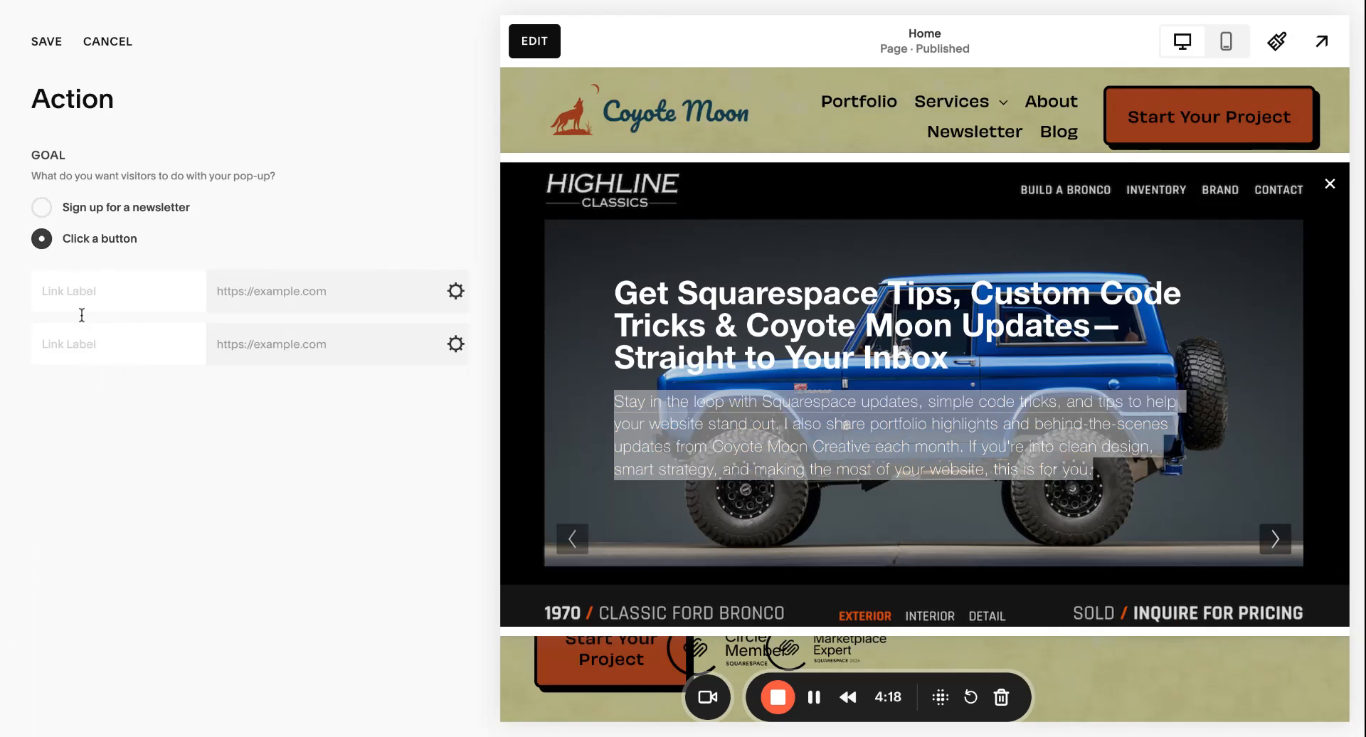
left_click(41, 207)
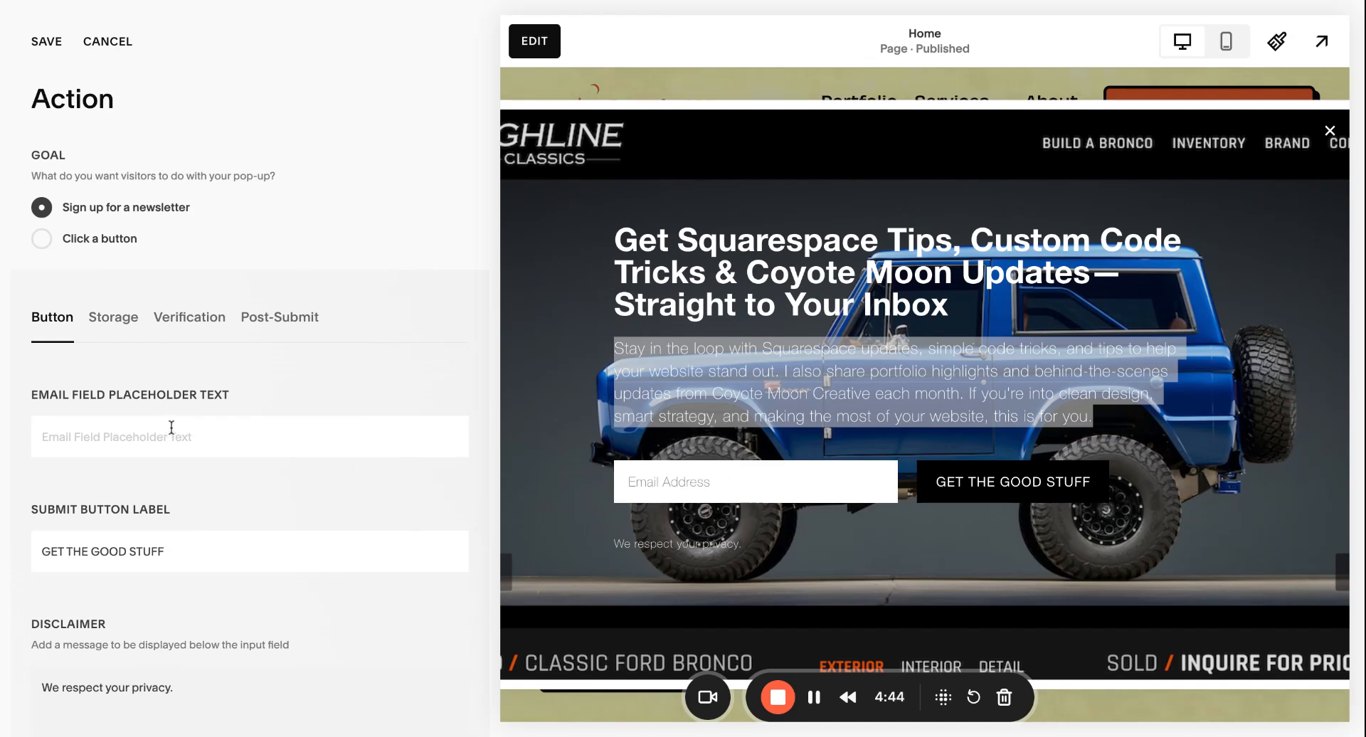
Step: Review the newsletter form's Storage, Verification and Post-Submit settings, including the post-submit message and HTML field
left_click(109, 322)
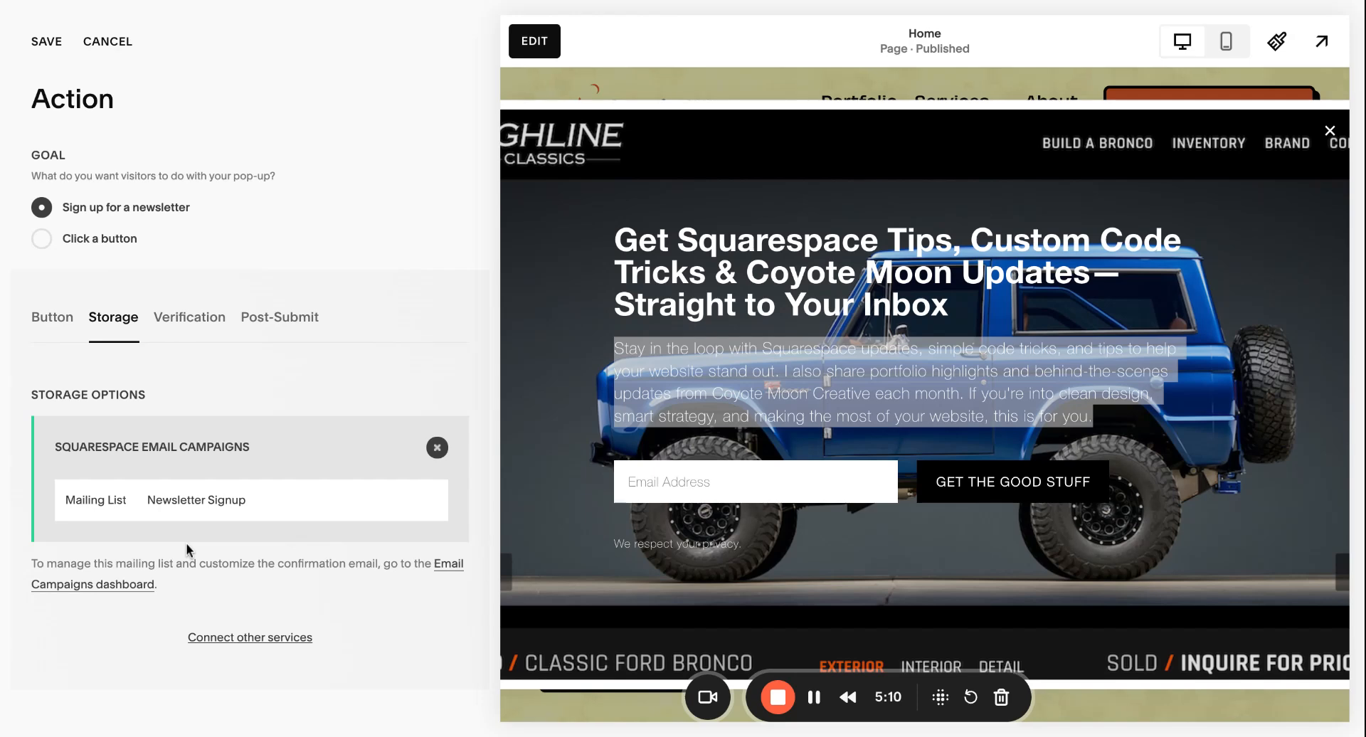
left_click(188, 321)
scroll(280, 413, "down", 2)
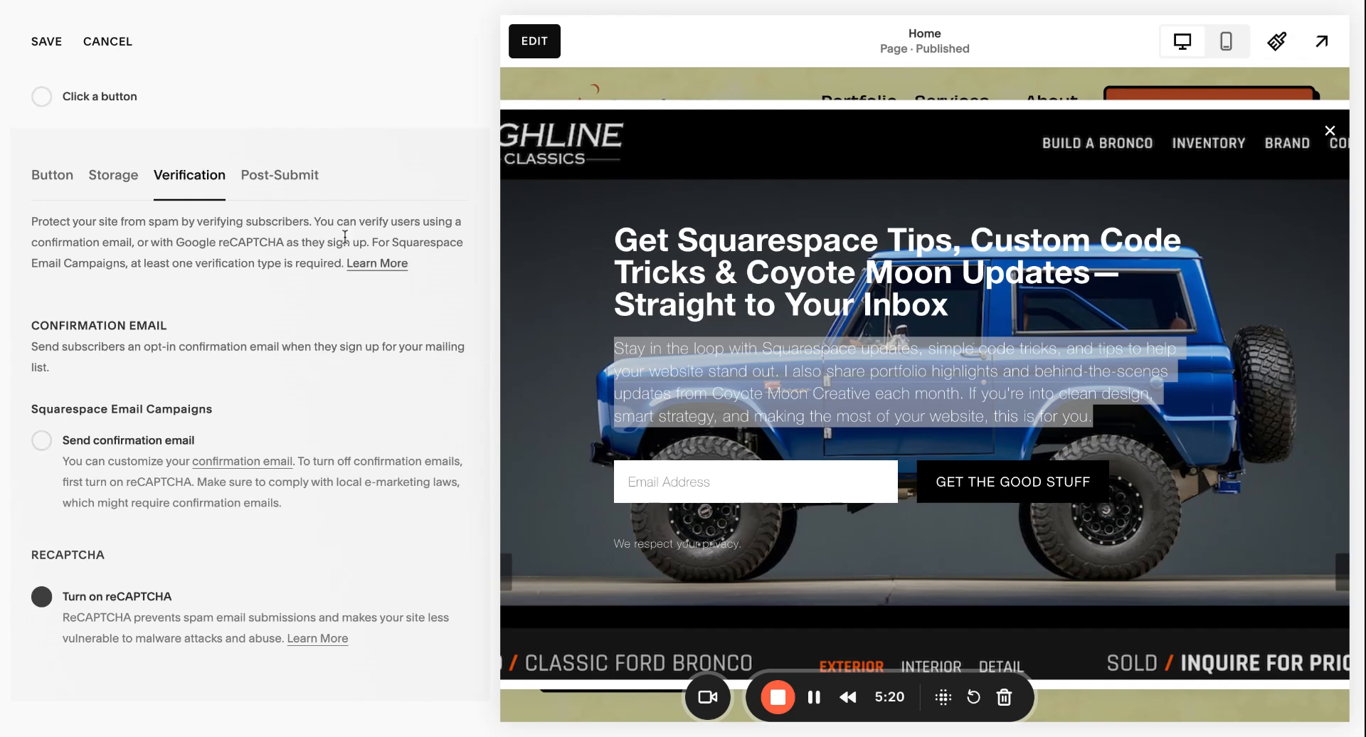
left_click(305, 189)
scroll(370, 444, "down", 3)
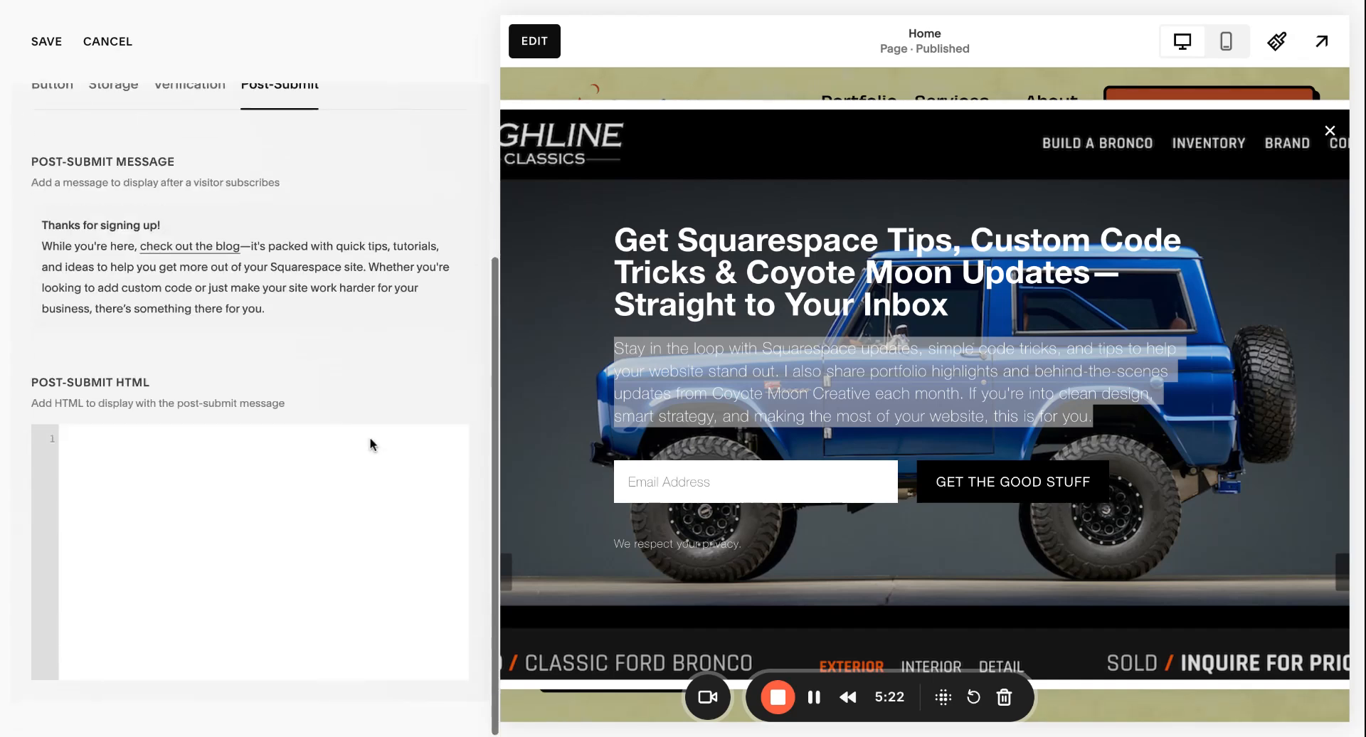
scroll(369, 445, "up", 2)
left_click(295, 416)
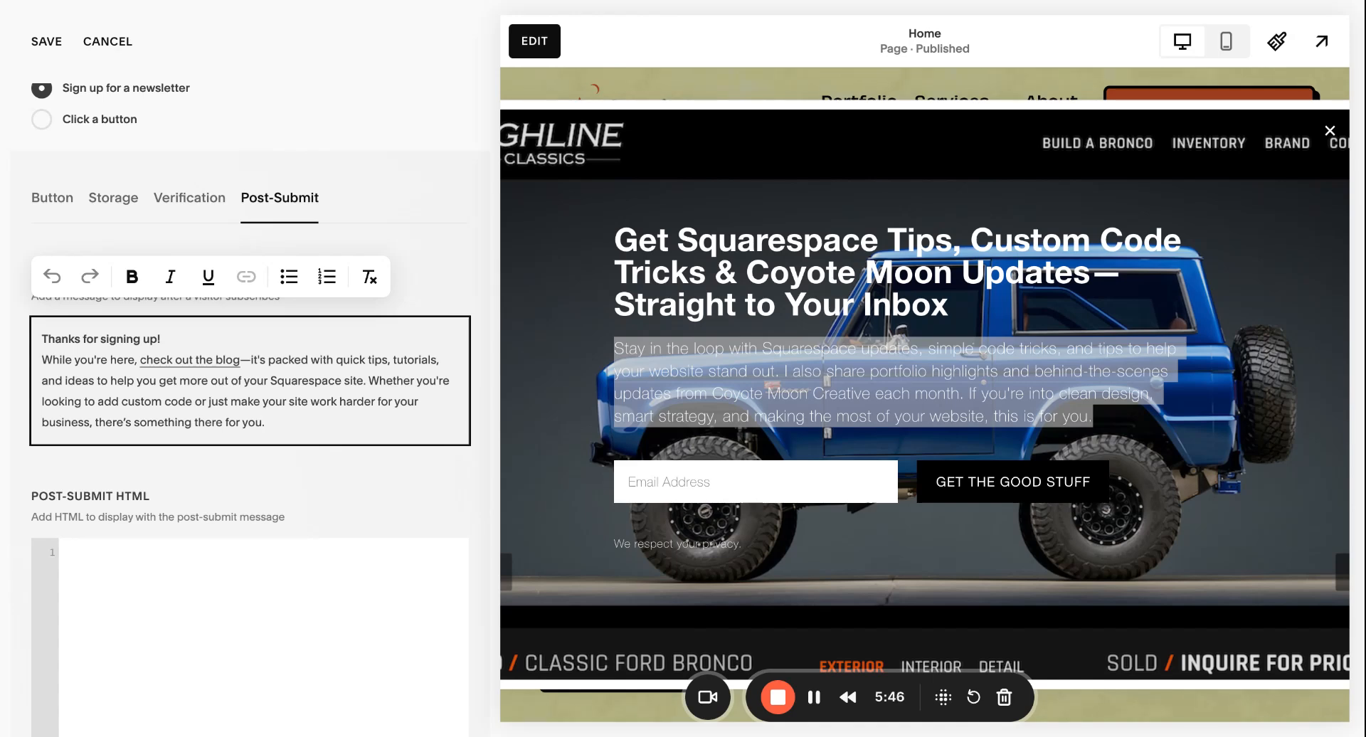
left_click(435, 280)
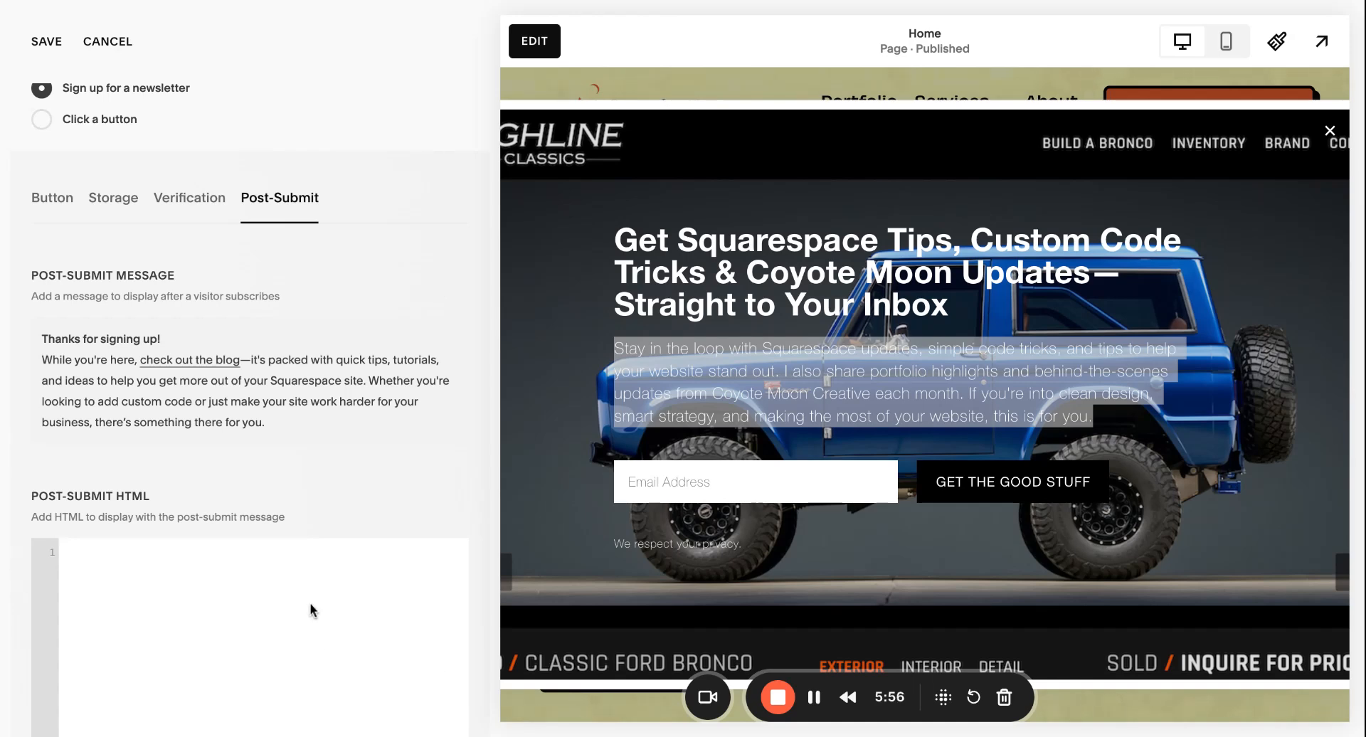
Step: Save the pop-up's Action settings and return to the Promotional Pop-Up overview
scroll(309, 606, "up", 2)
left_click(39, 44)
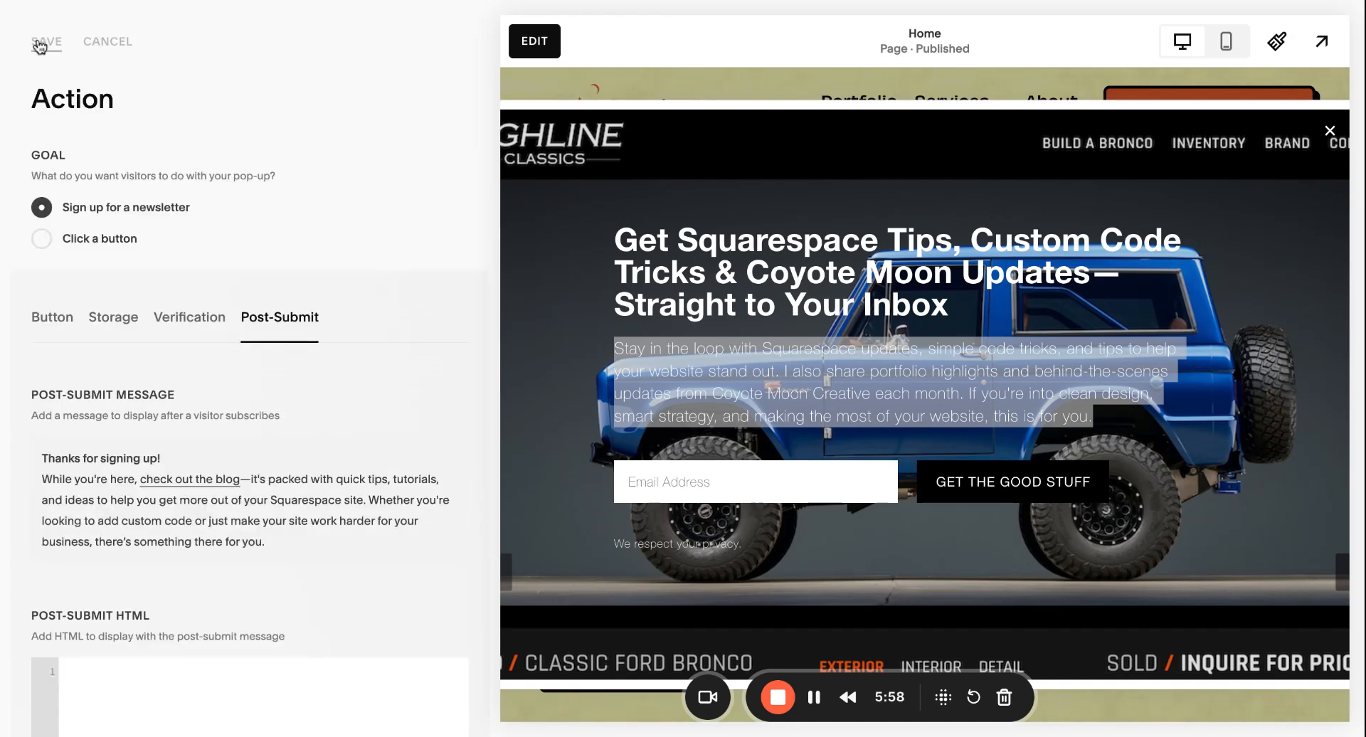
left_click(27, 41)
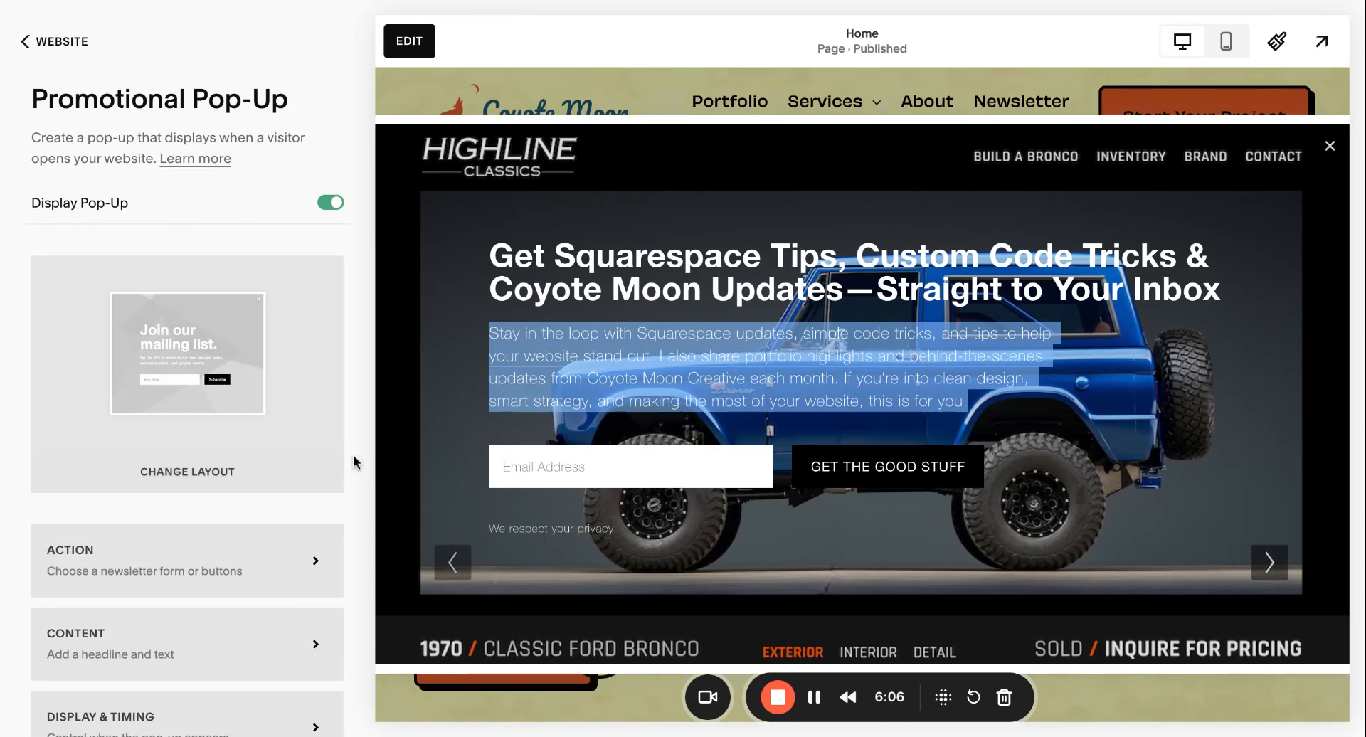
Step: Try bold and italic formatting on the pop-up's body text, restore the plain text and save the content settings
scroll(353, 463, "down", 3)
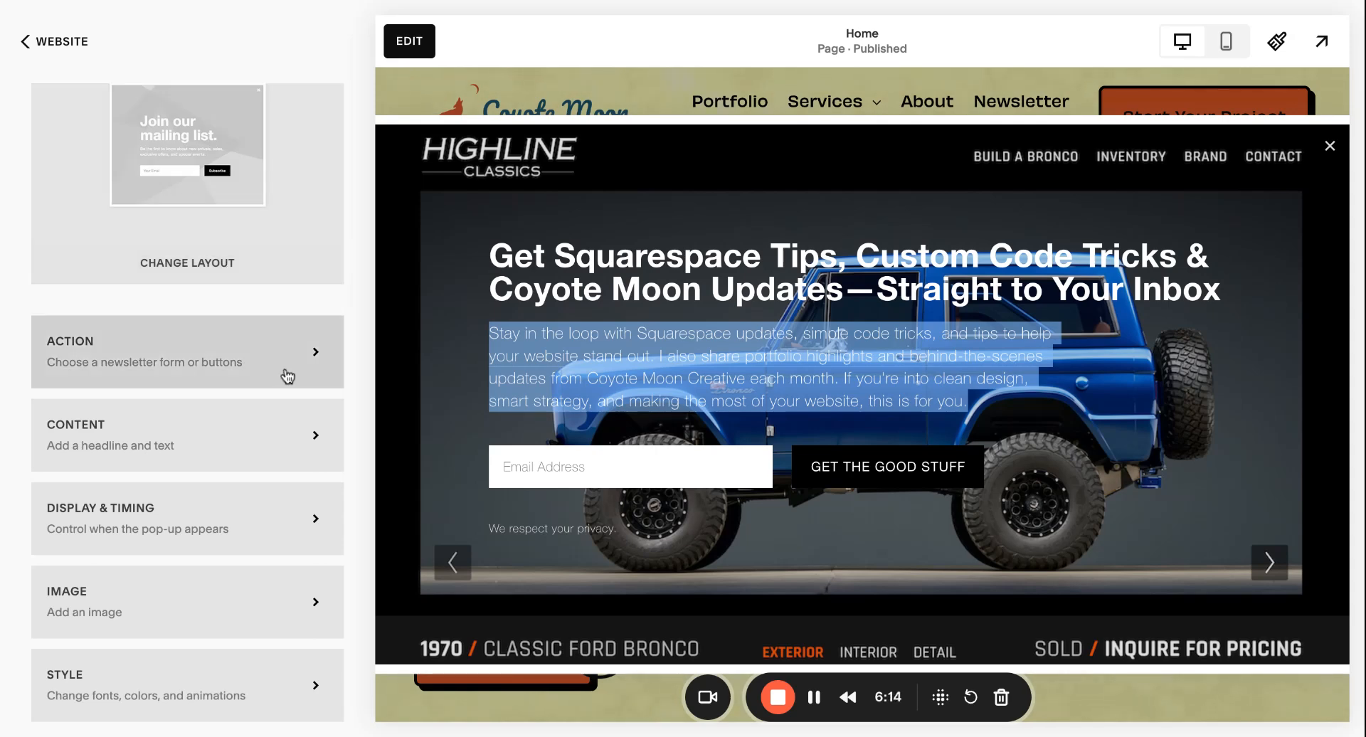
left_click(162, 439)
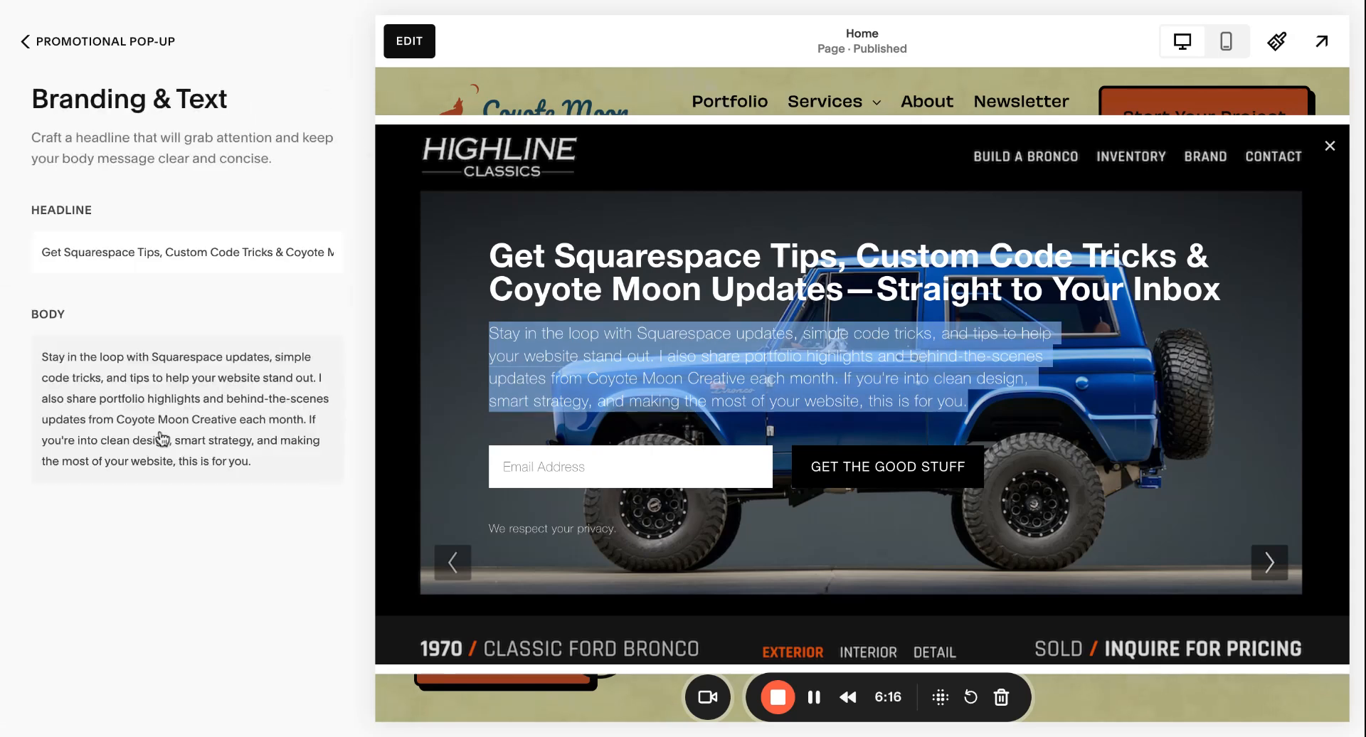
triple_click(187, 251)
left_click(218, 444)
triple_click(218, 445)
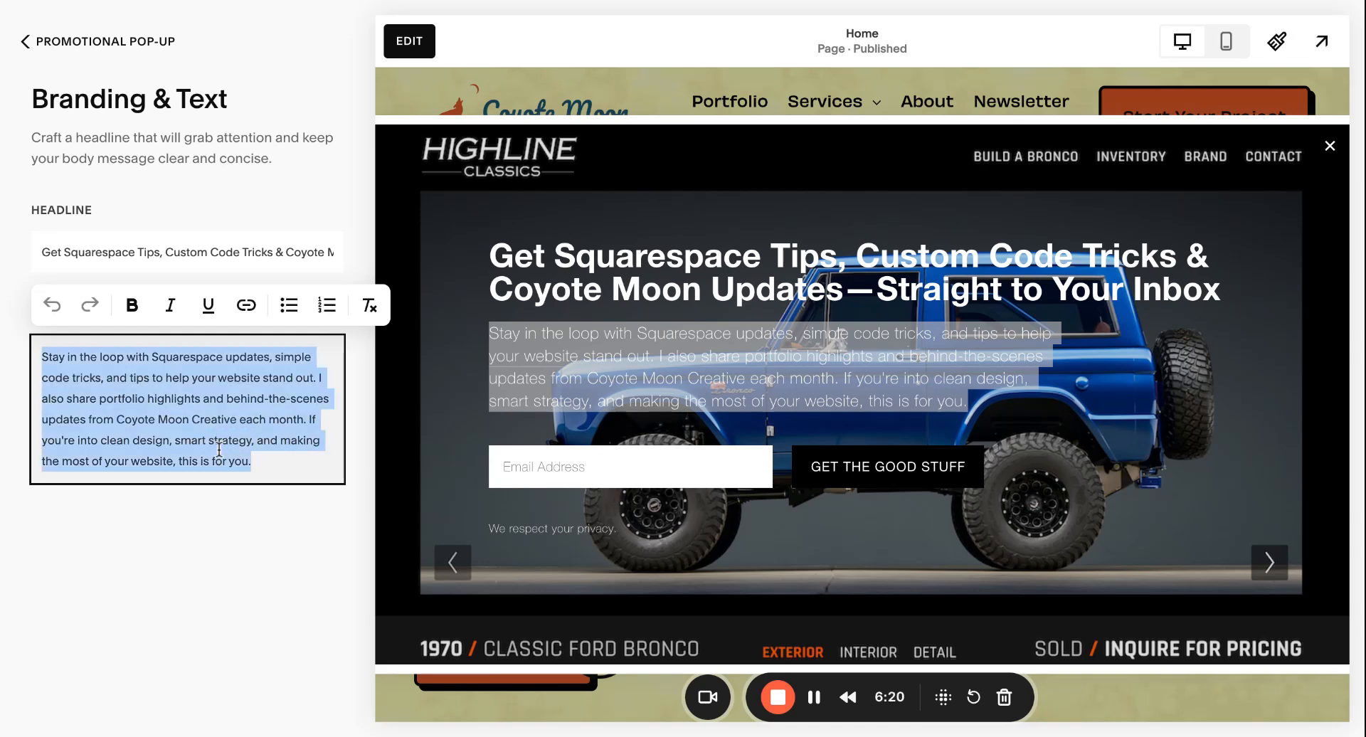
left_click(133, 307)
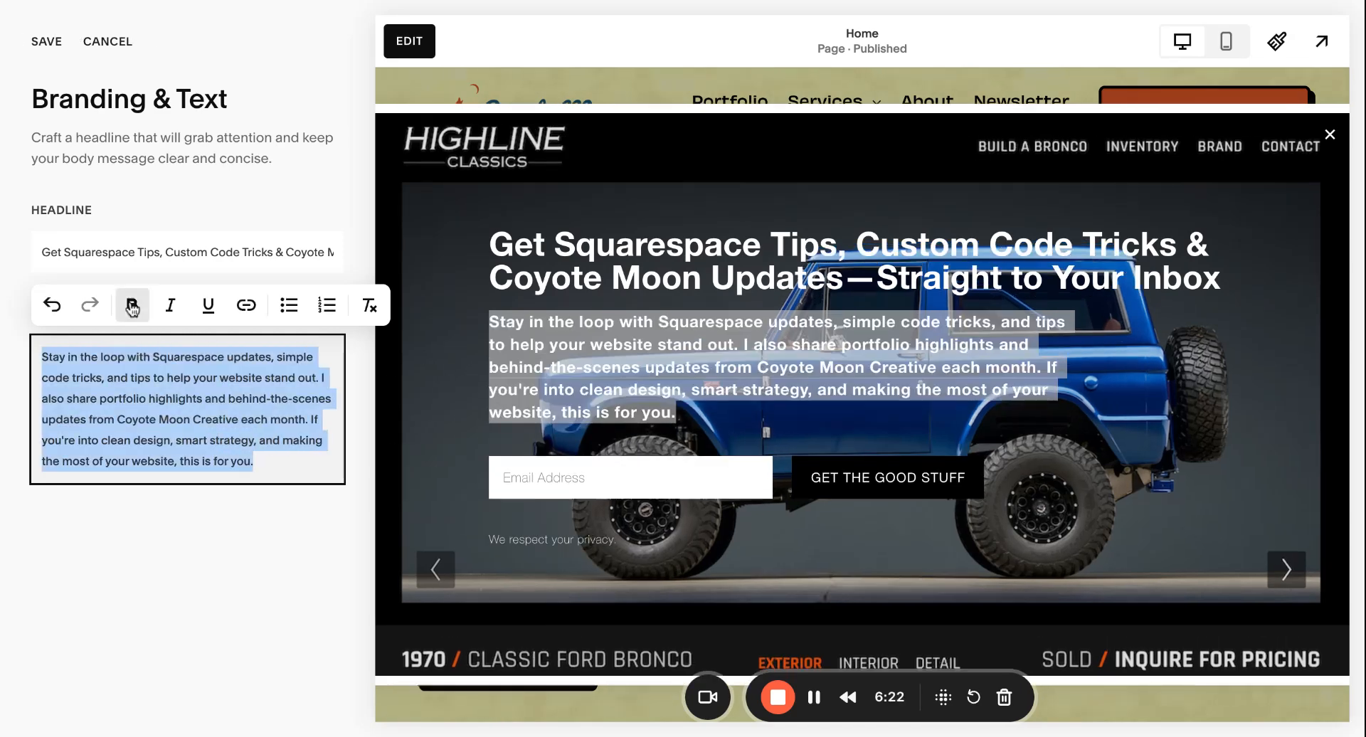
left_click(133, 307)
left_click(171, 307)
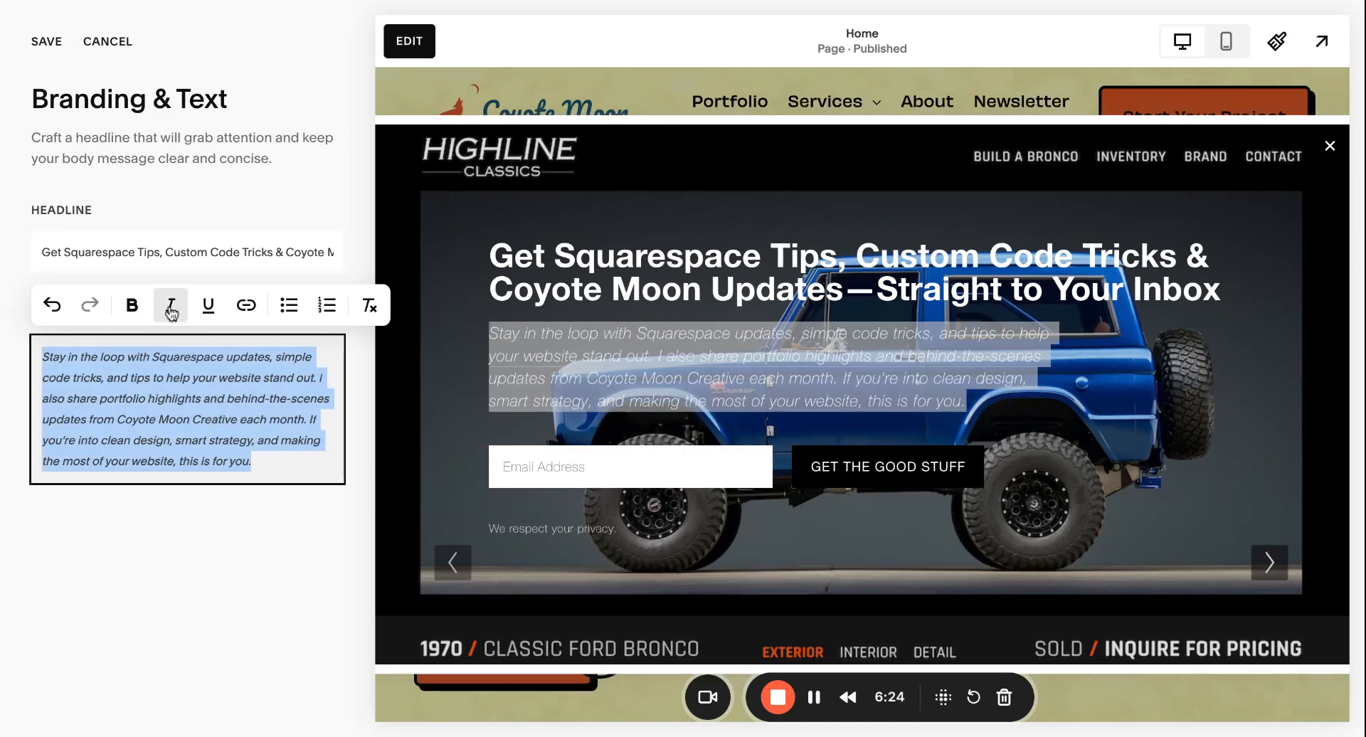
left_click(171, 307)
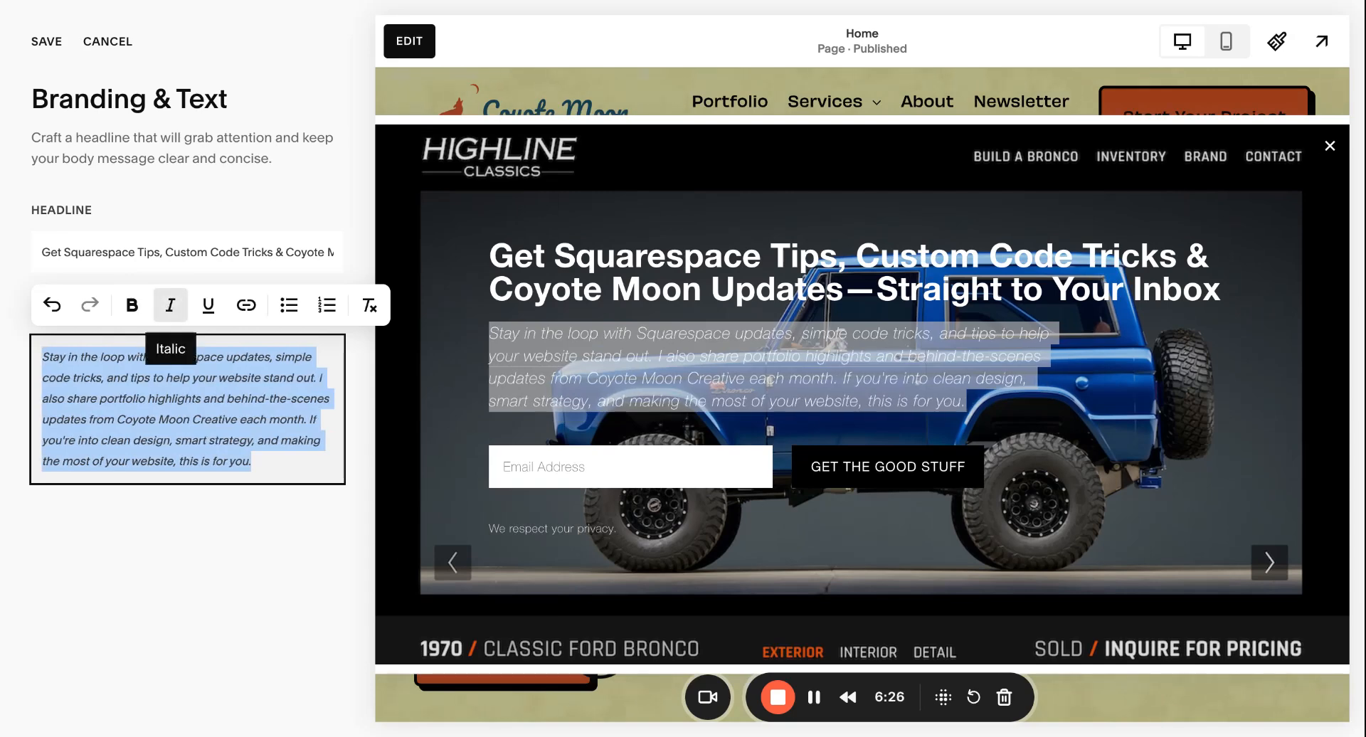
left_click(349, 449)
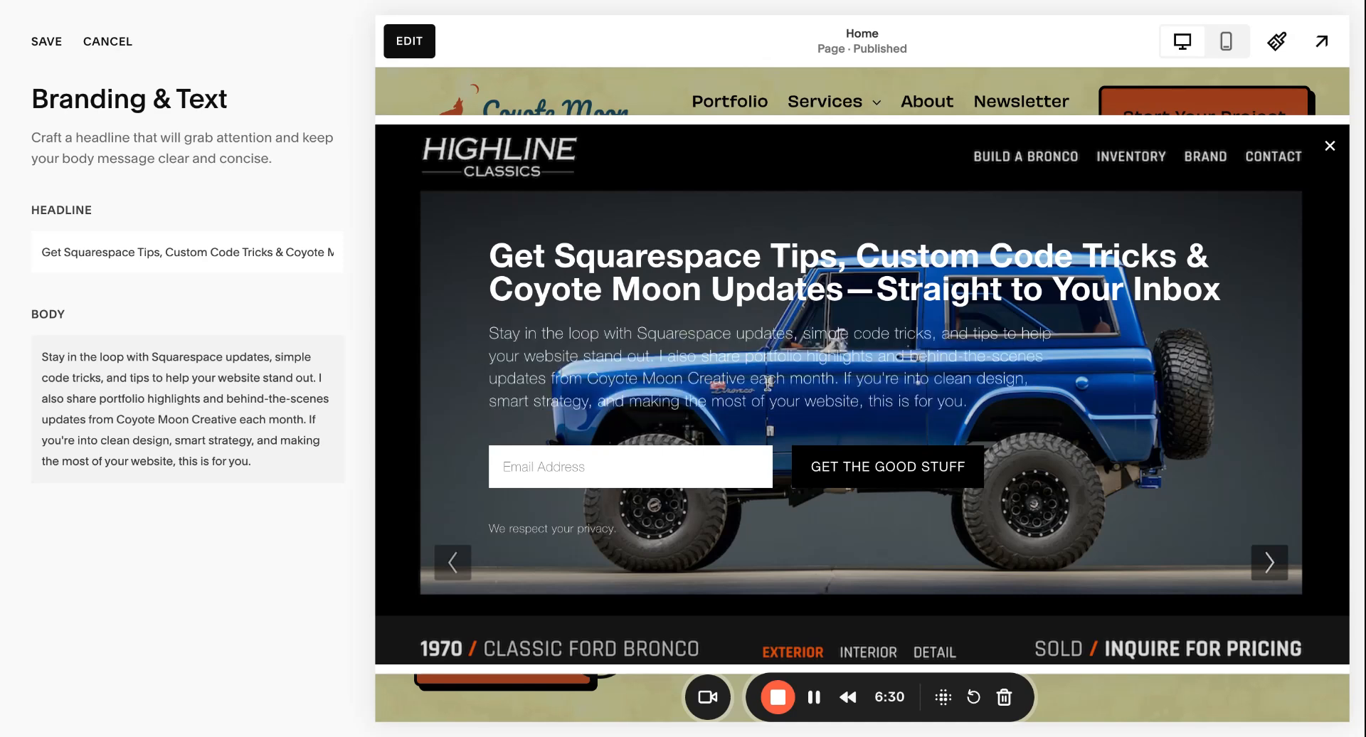
left_click(37, 45)
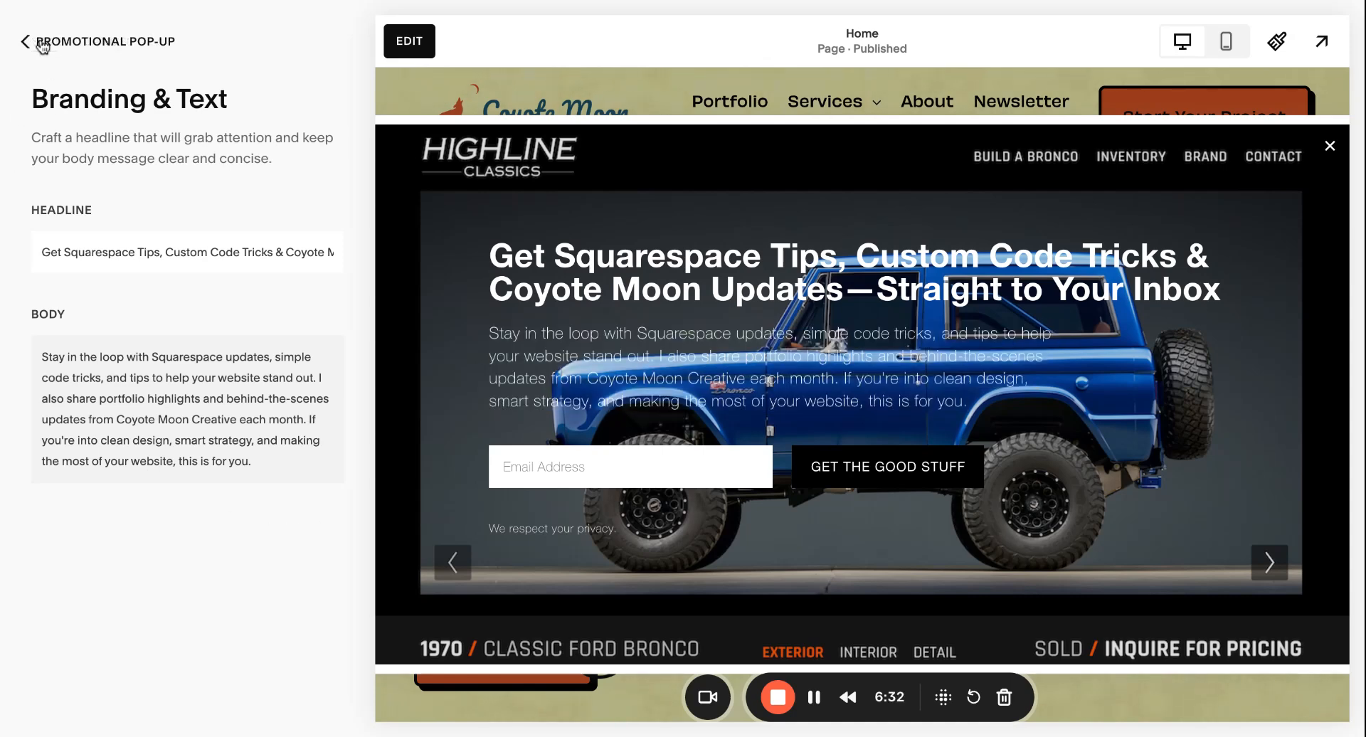
left_click(32, 42)
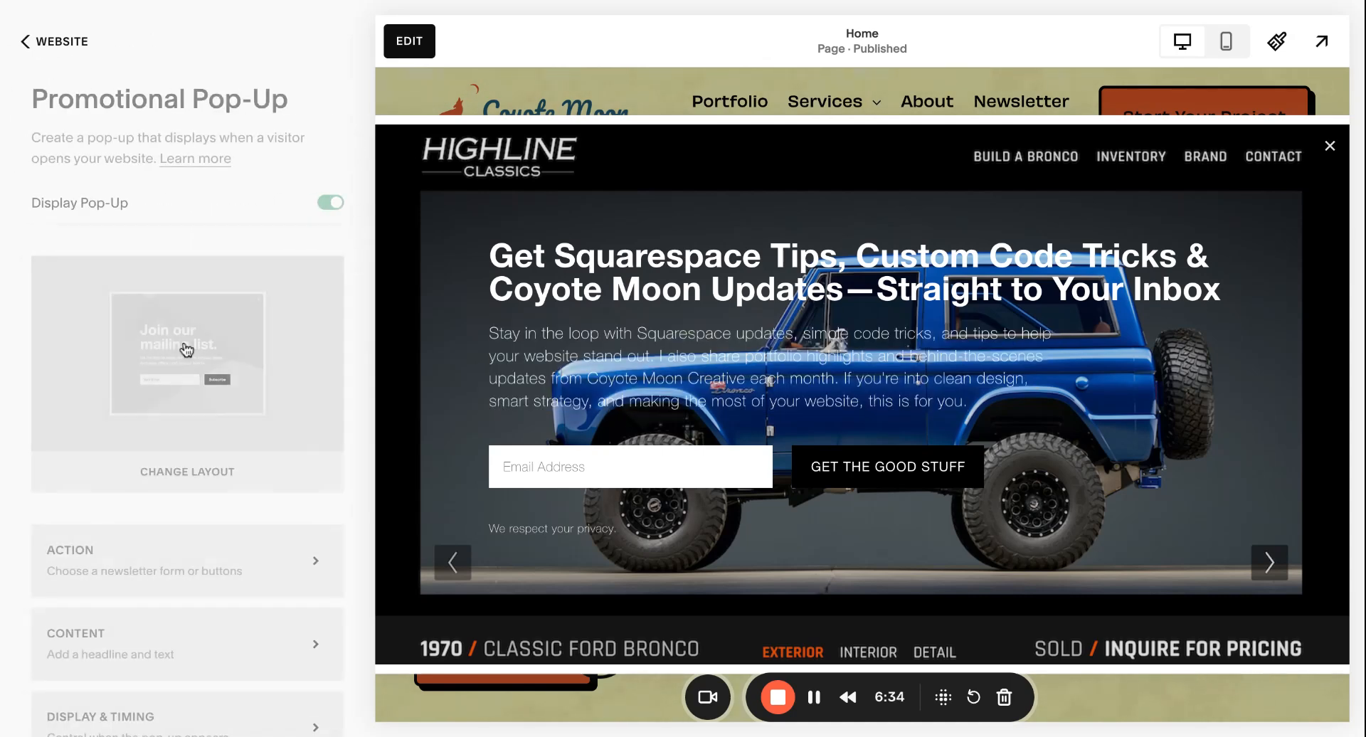
Step: Open the Display & Timing settings, try limiting the pop-up to Only Certain Pages and set it back to Any First Page
scroll(183, 345, "down", 3)
left_click(183, 527)
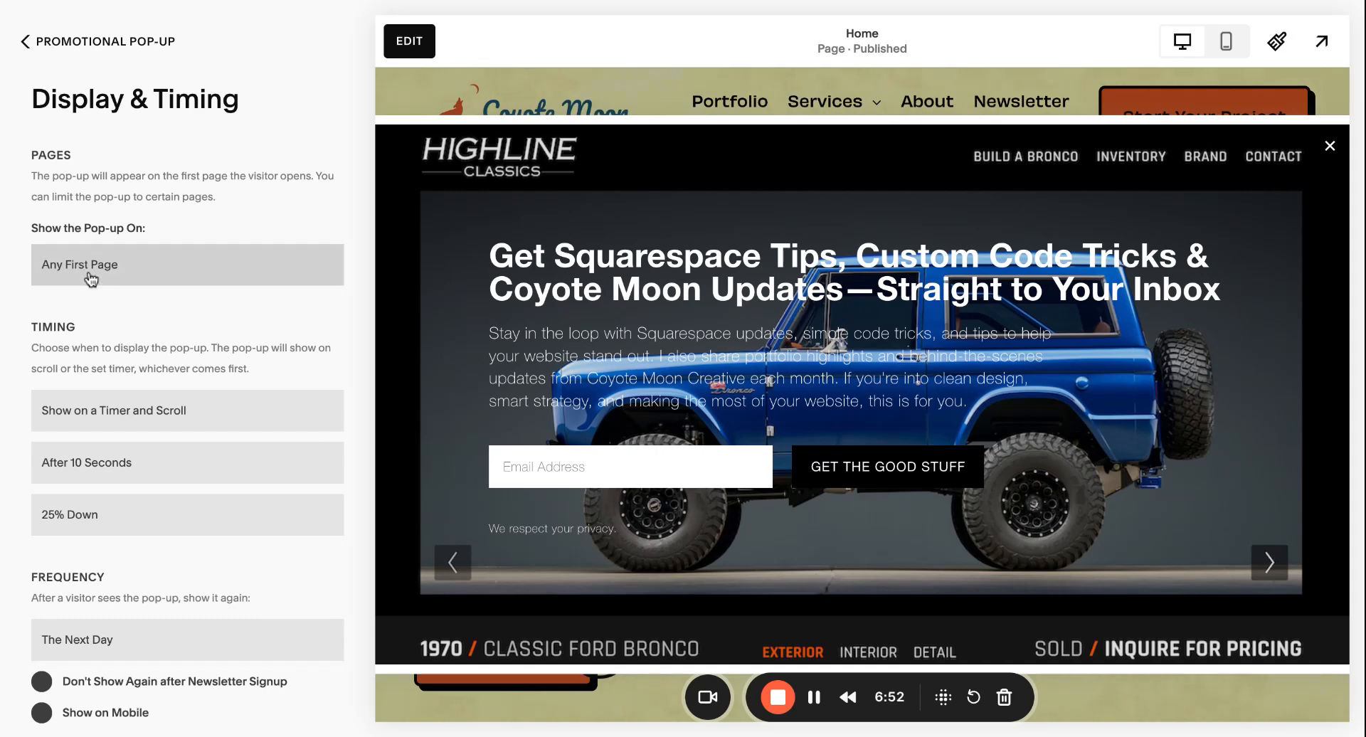
left_click(217, 262)
left_click(143, 320)
left_click(135, 317)
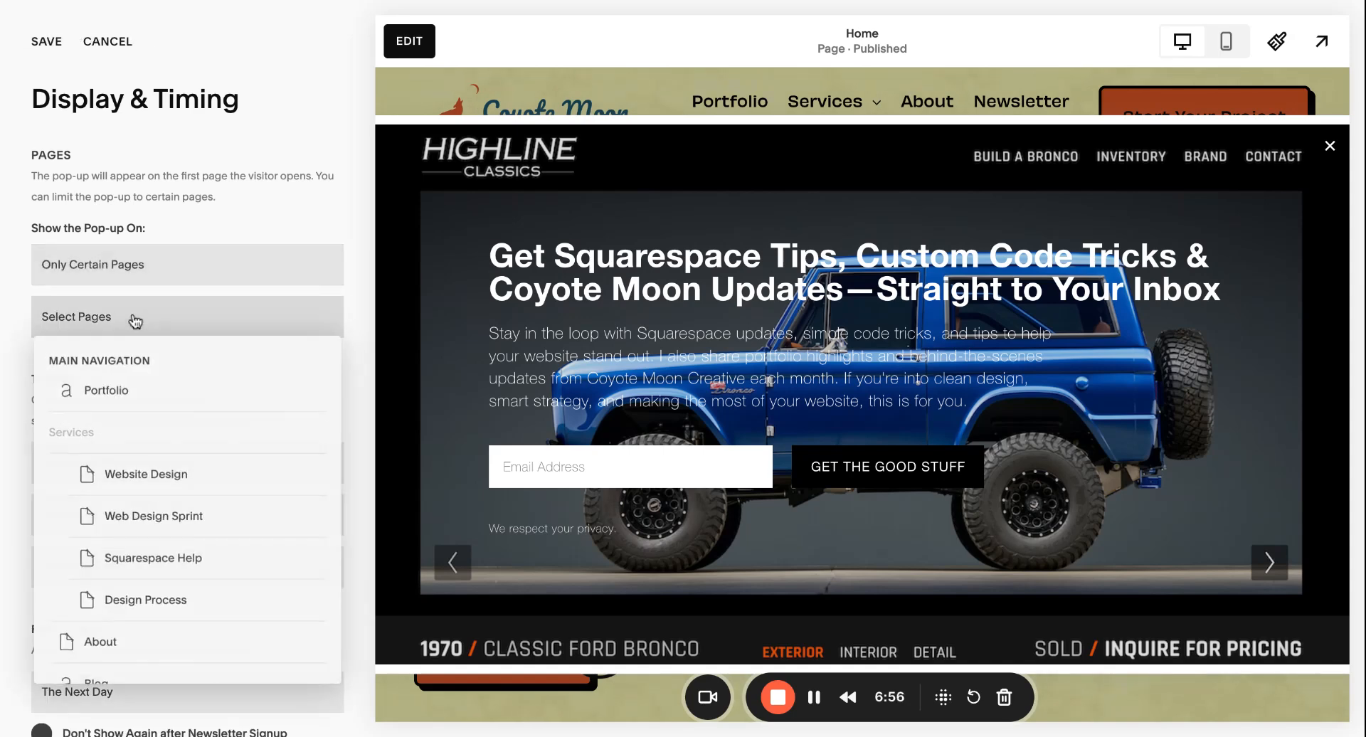
left_click(182, 233)
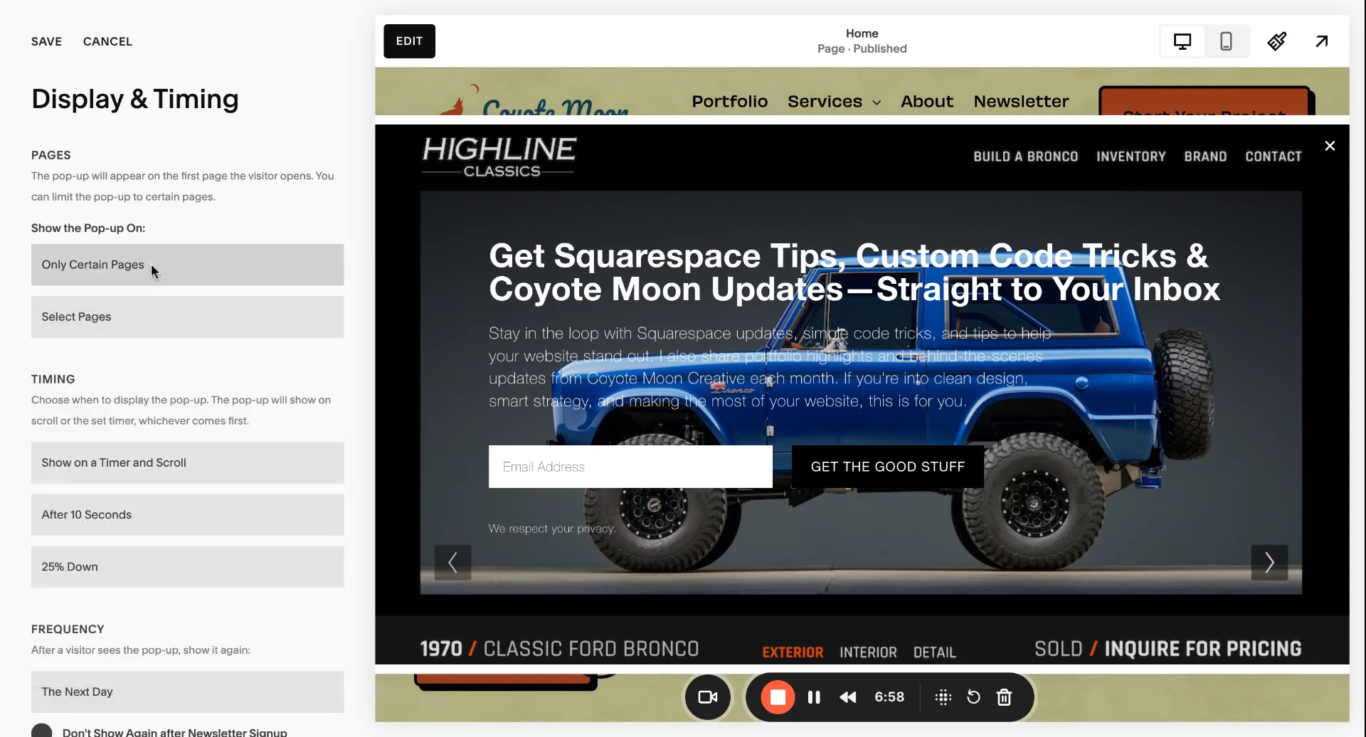
left_click(135, 274)
left_click(168, 244)
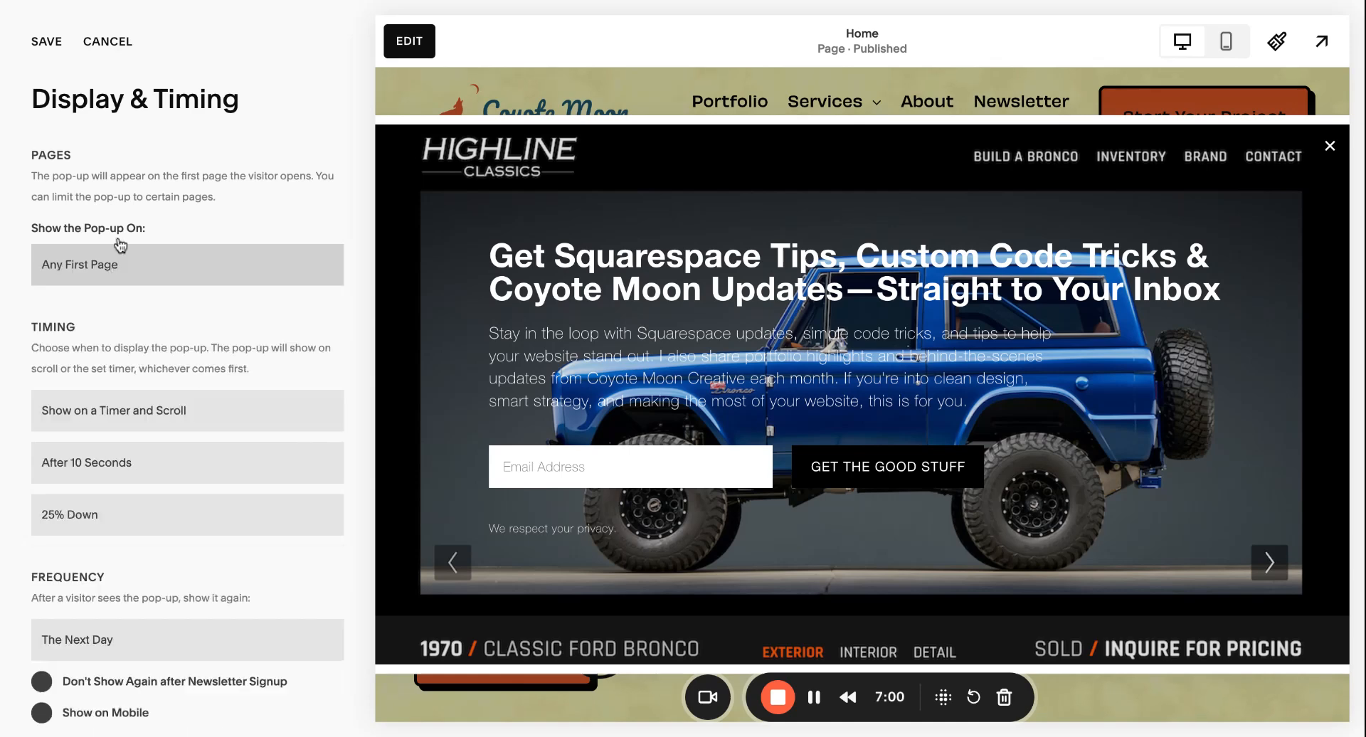
Step: Review the timing and frequency options, save the Display & Timing settings and return to the pop-up overview
scroll(170, 257, "down", 2)
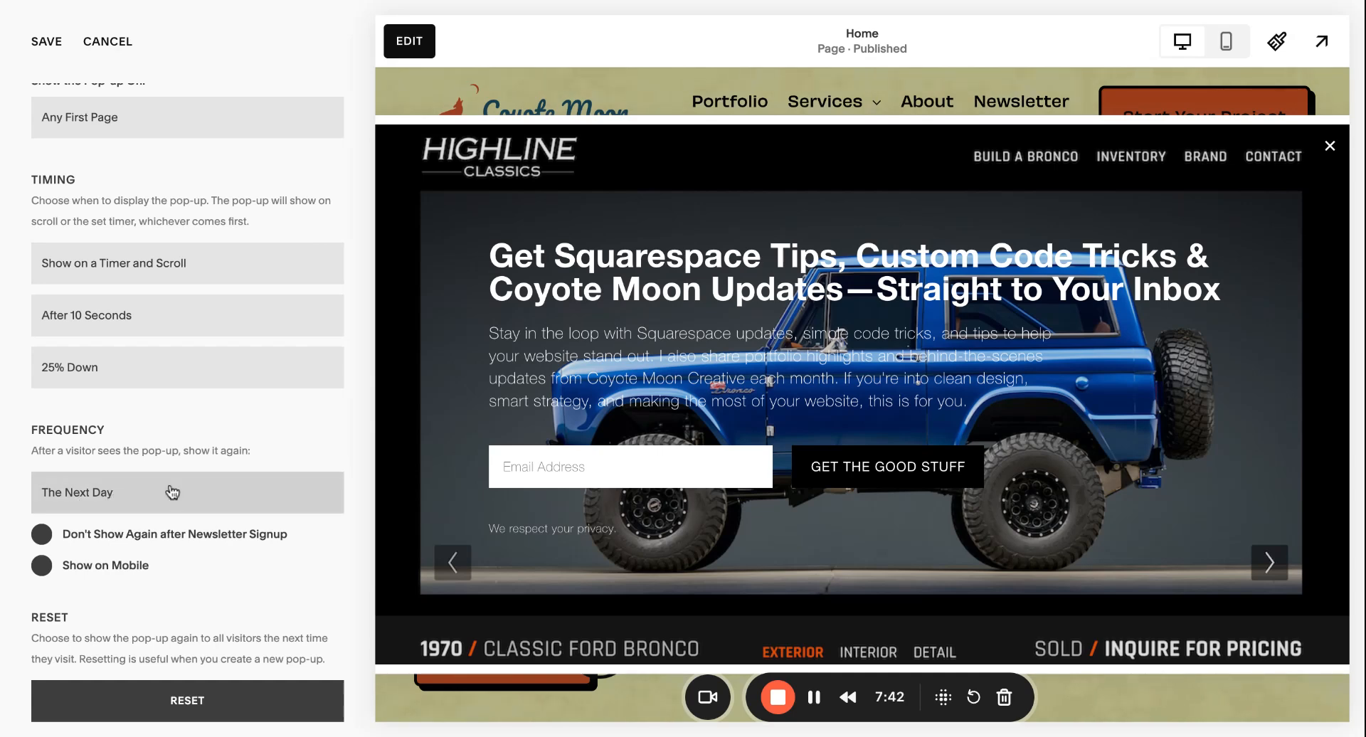
left_click(91, 543)
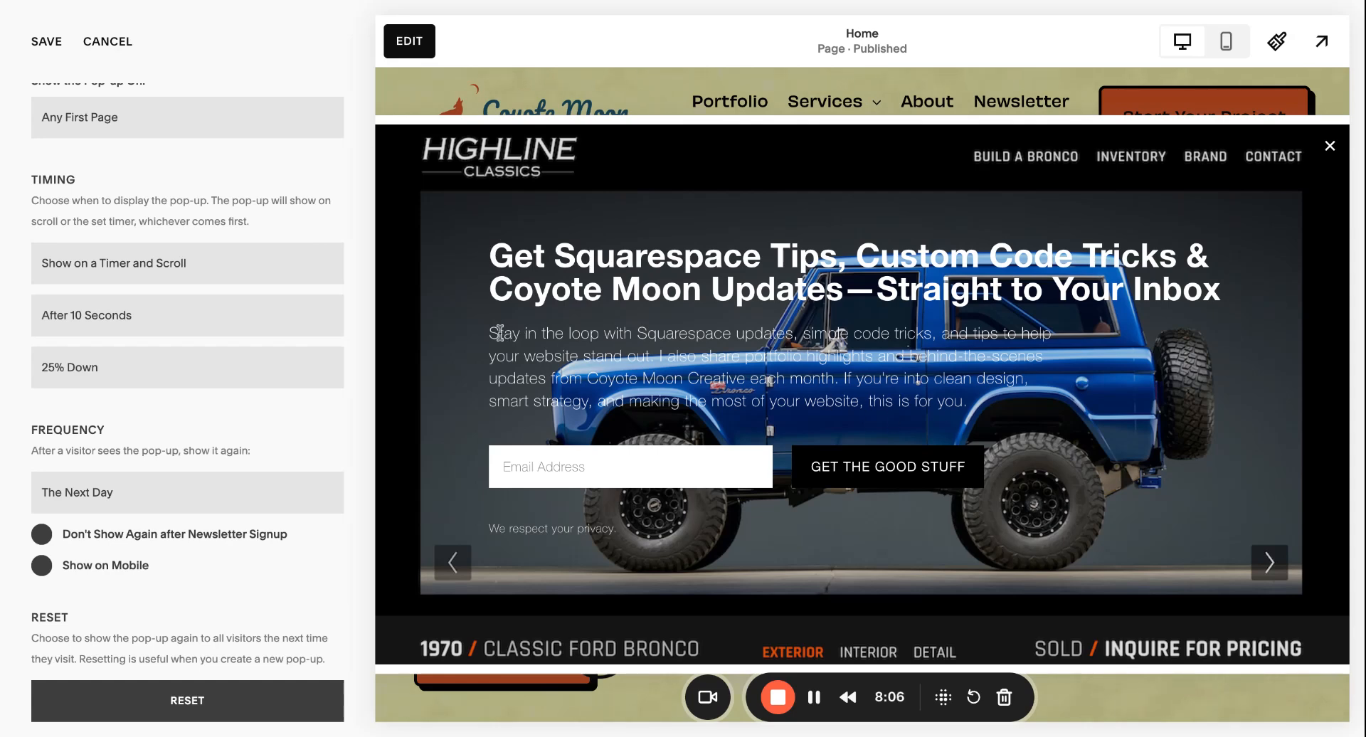
left_click_drag(525, 334, 802, 357)
left_click(694, 438)
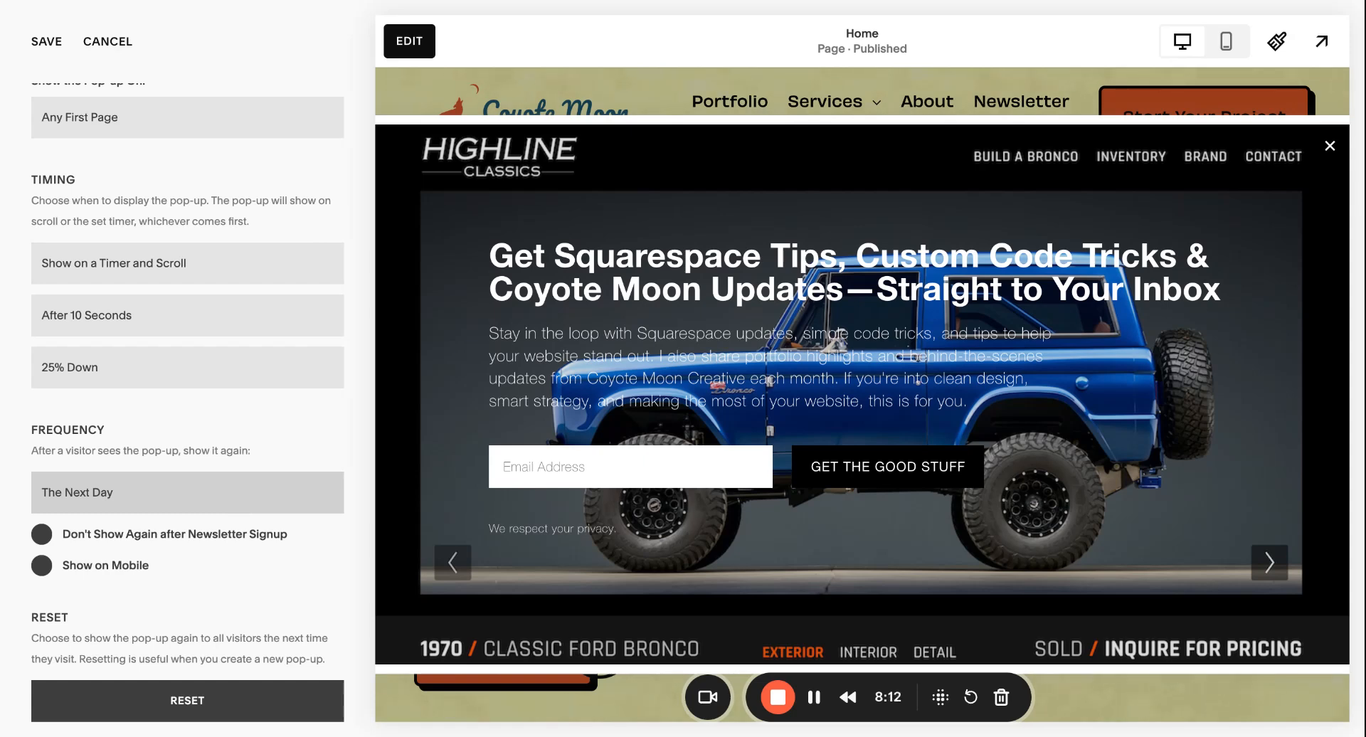
left_click(47, 41)
left_click(43, 41)
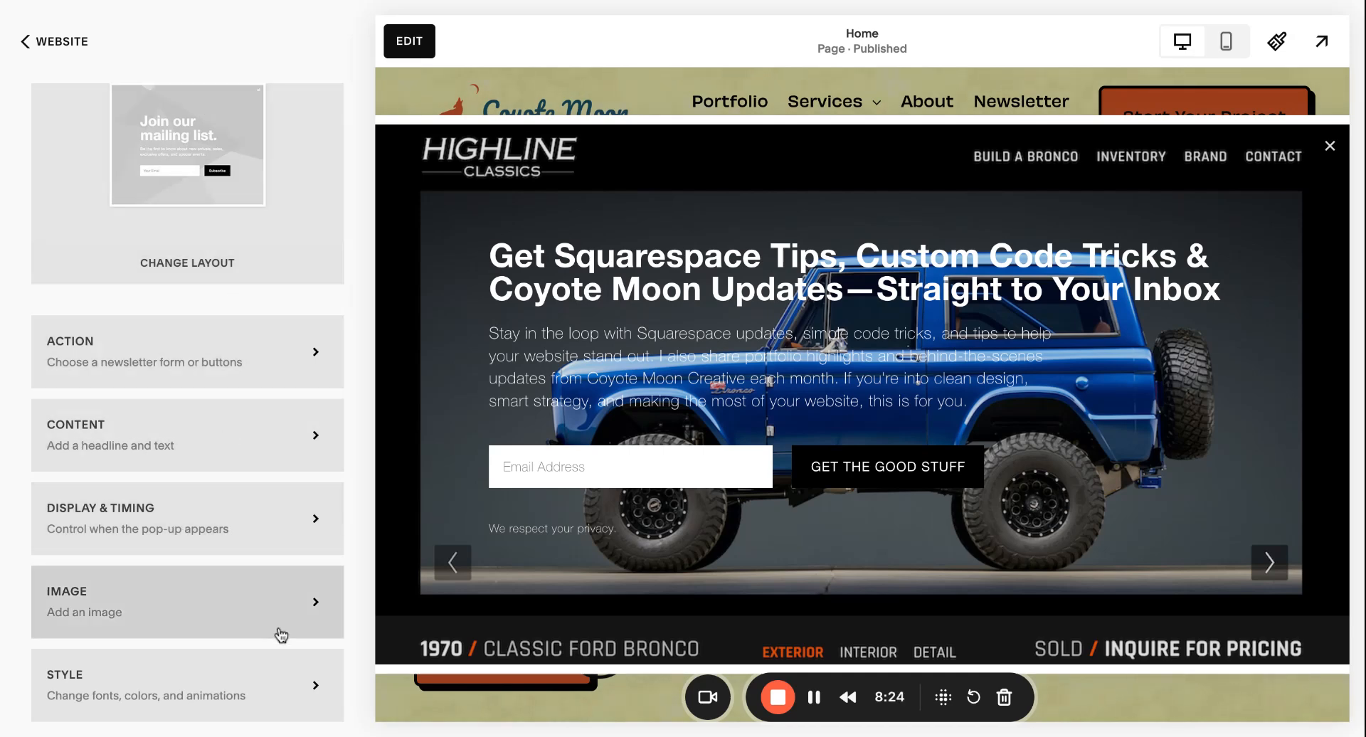
Step: Open the pop-up's Image settings, view the options for adding images and return to the Promotional Pop-Up overview
left_click(168, 606)
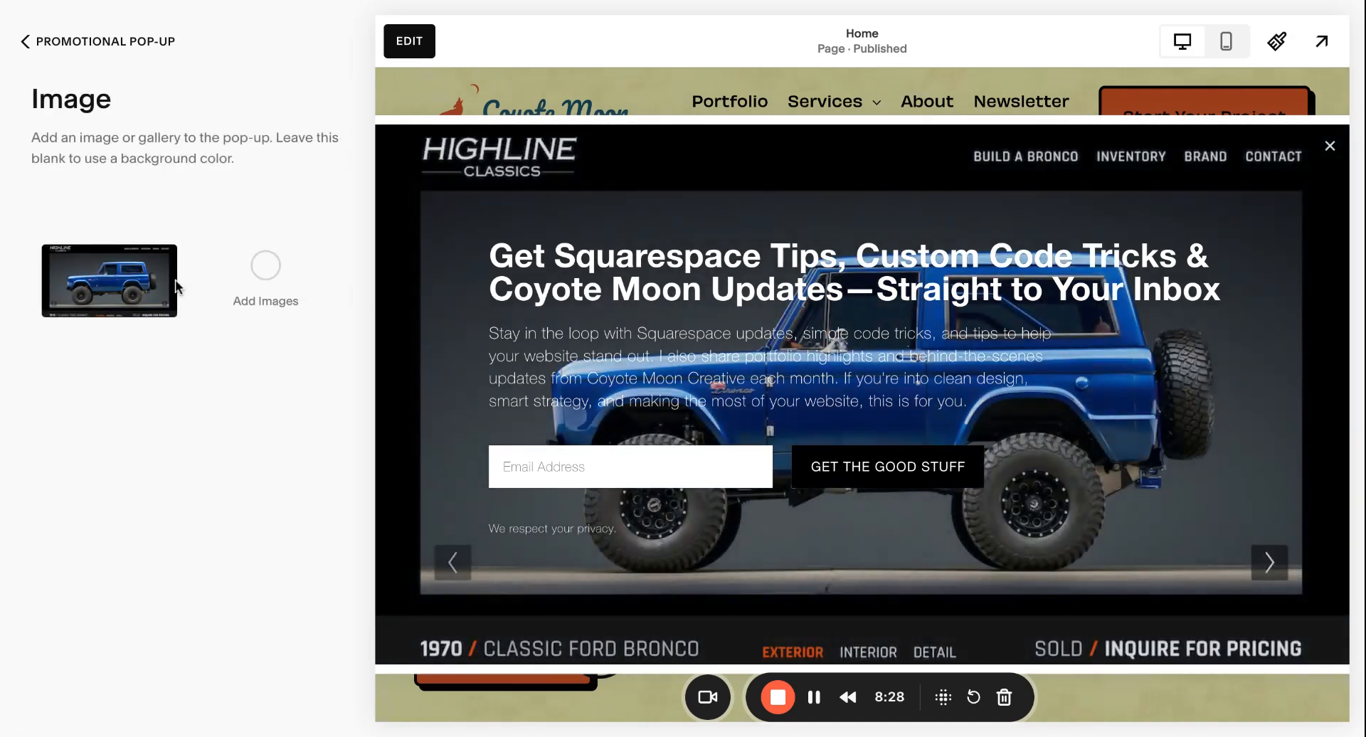
left_click(269, 278)
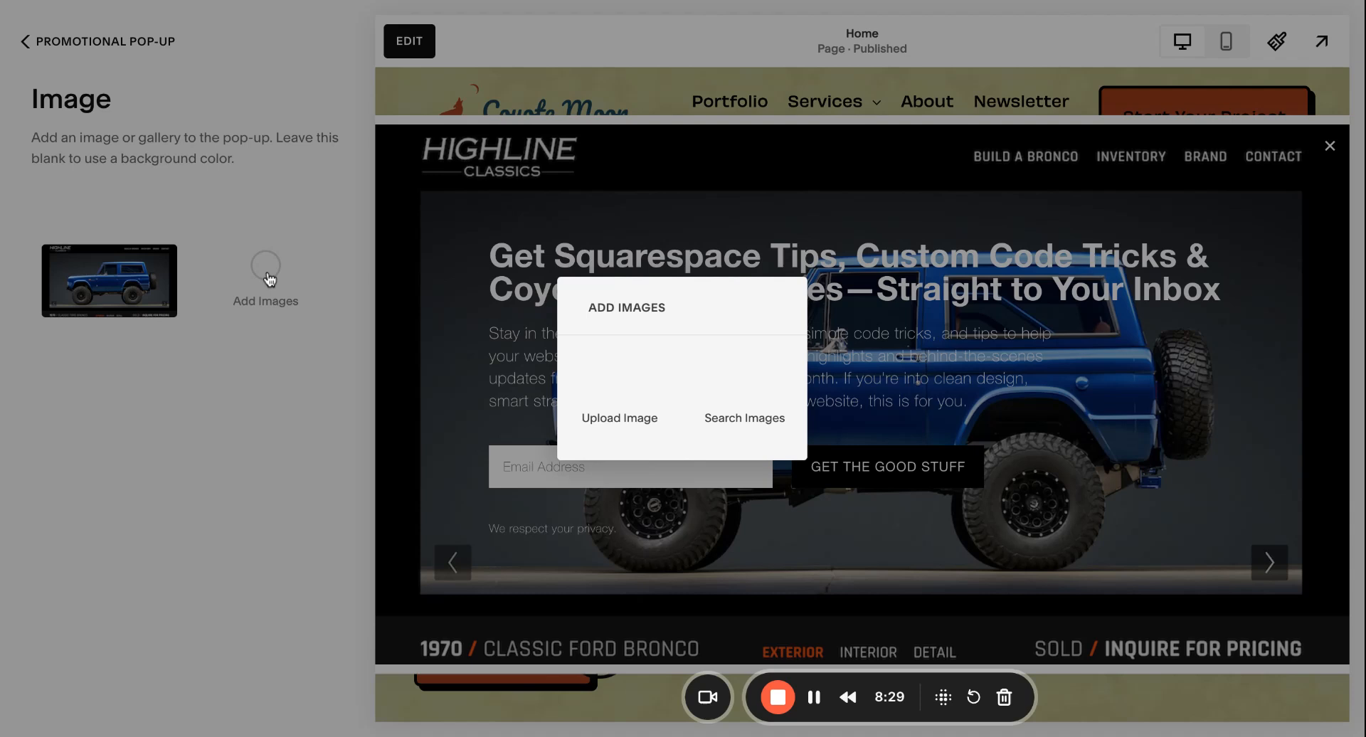
left_click(628, 427)
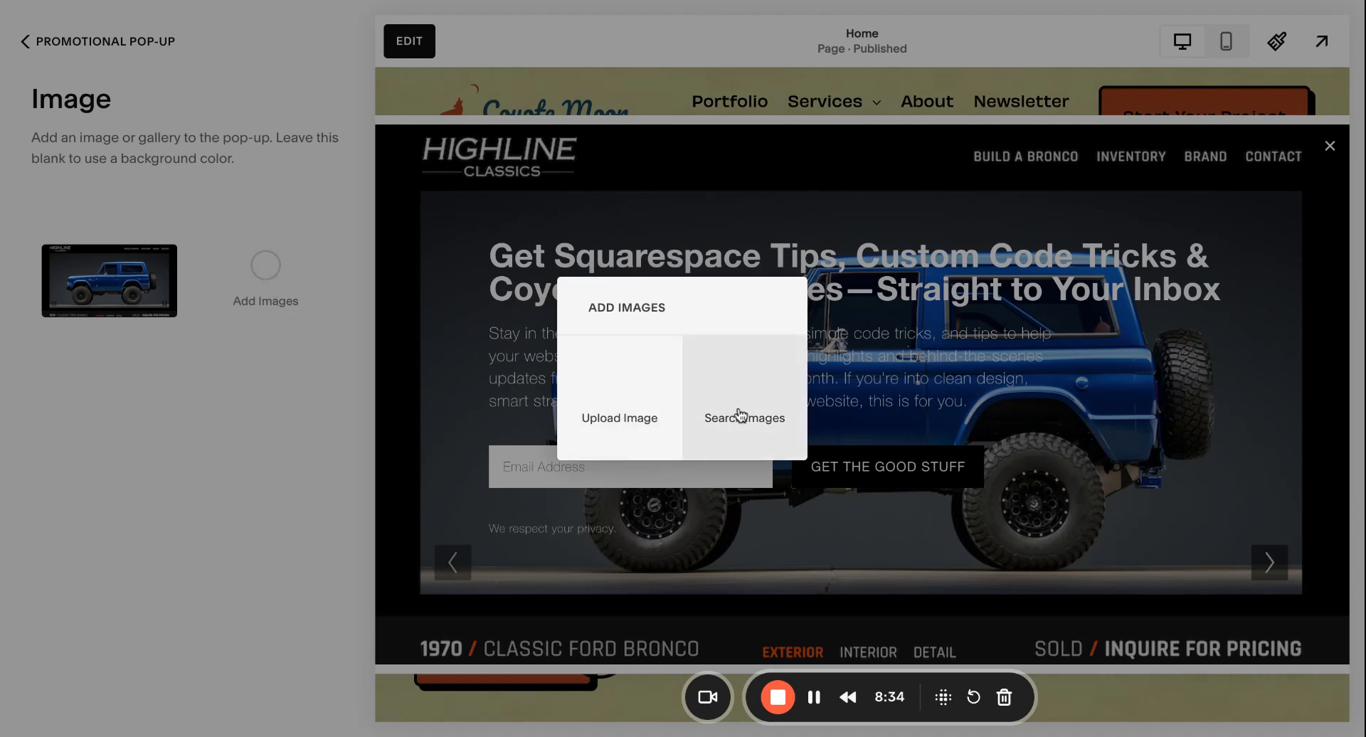
left_click(104, 79)
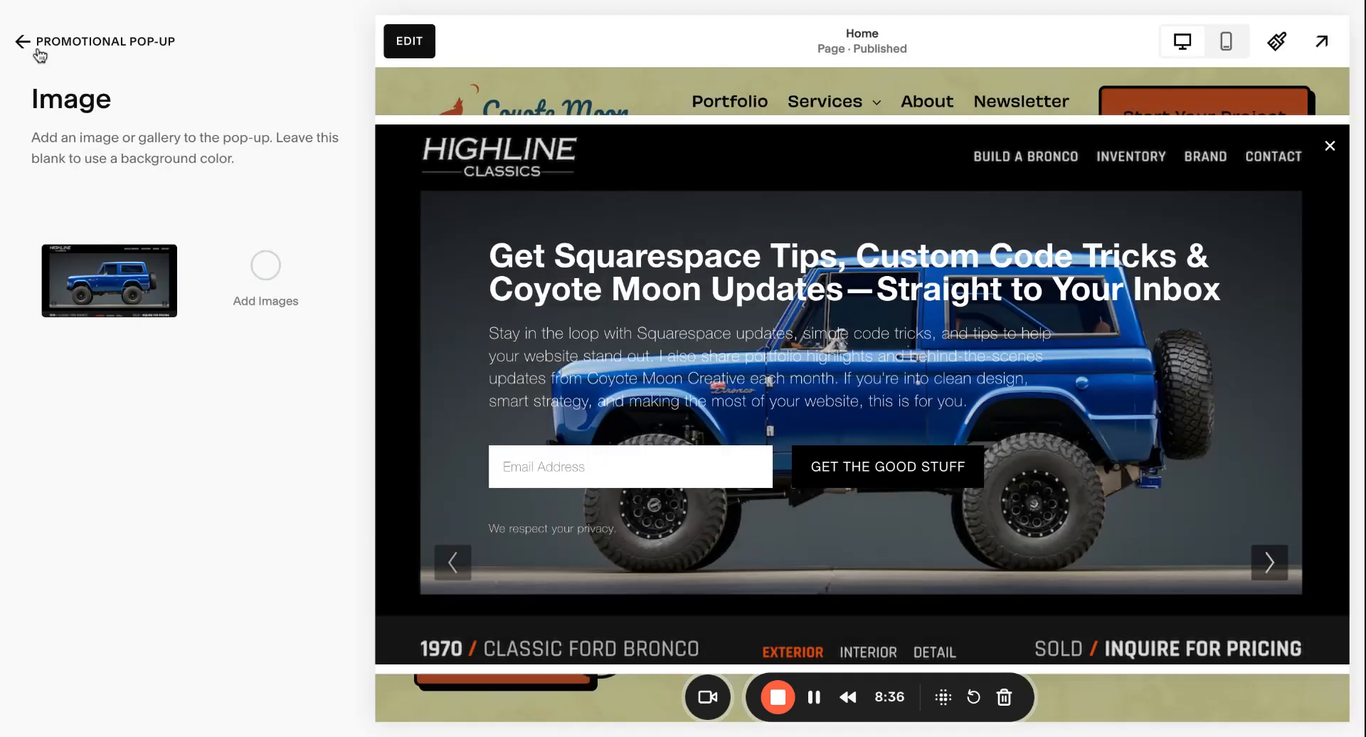
left_click(37, 47)
Step: Open the pop-up's Style settings and set the headline font to Shackleton
scroll(132, 278, "down", 3)
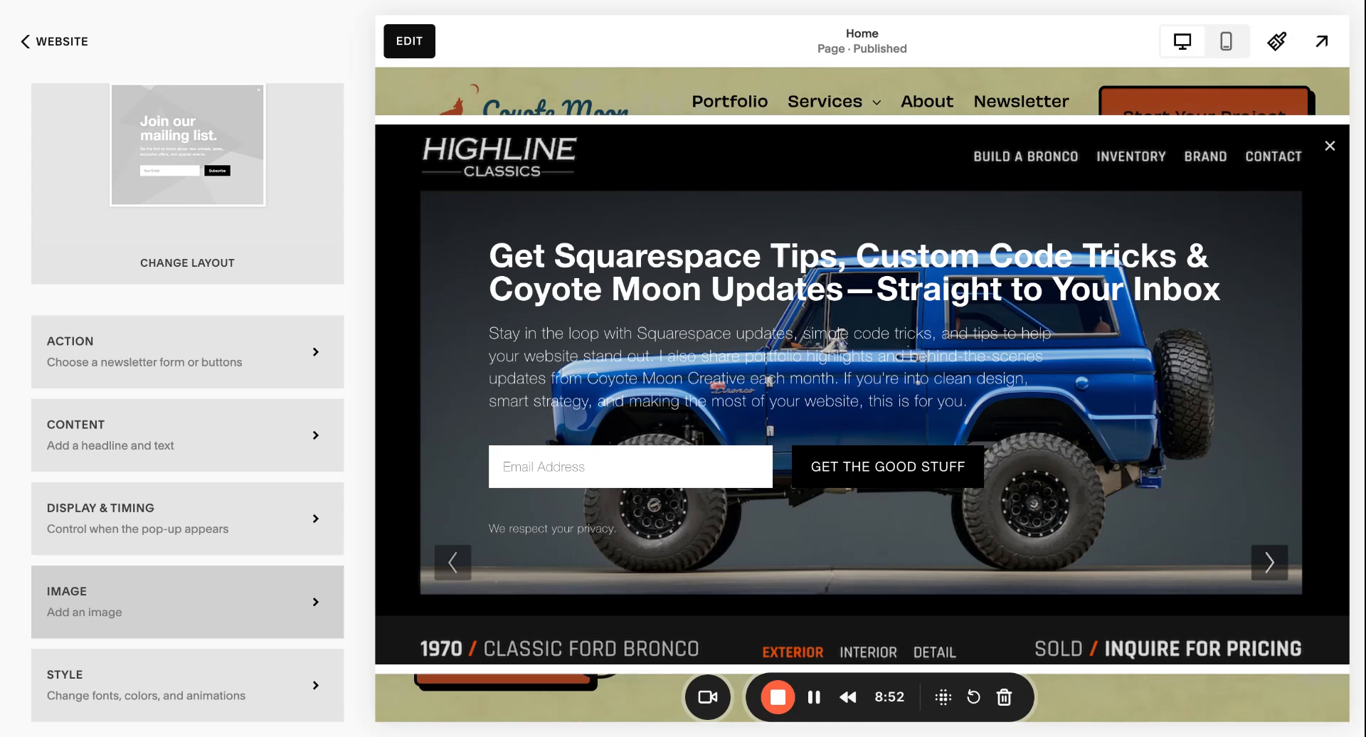
left_click(229, 681)
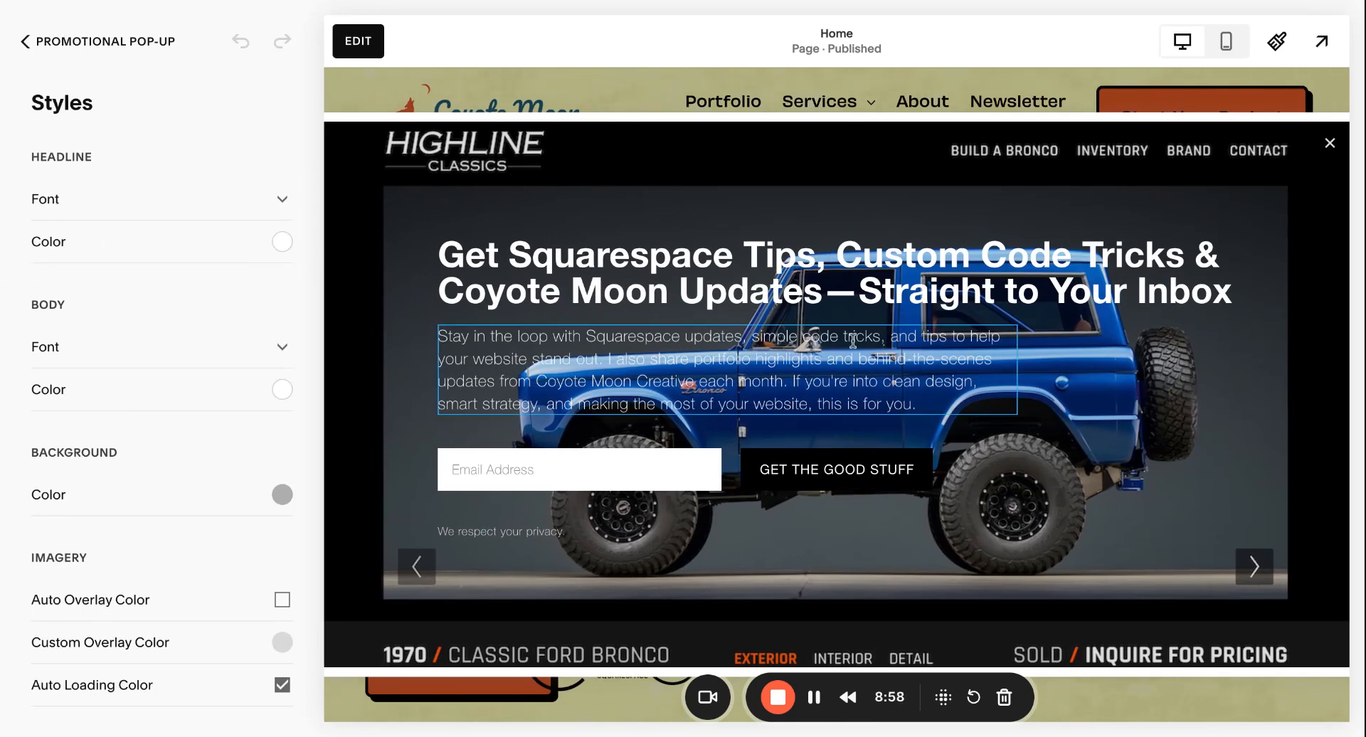
left_click(111, 201)
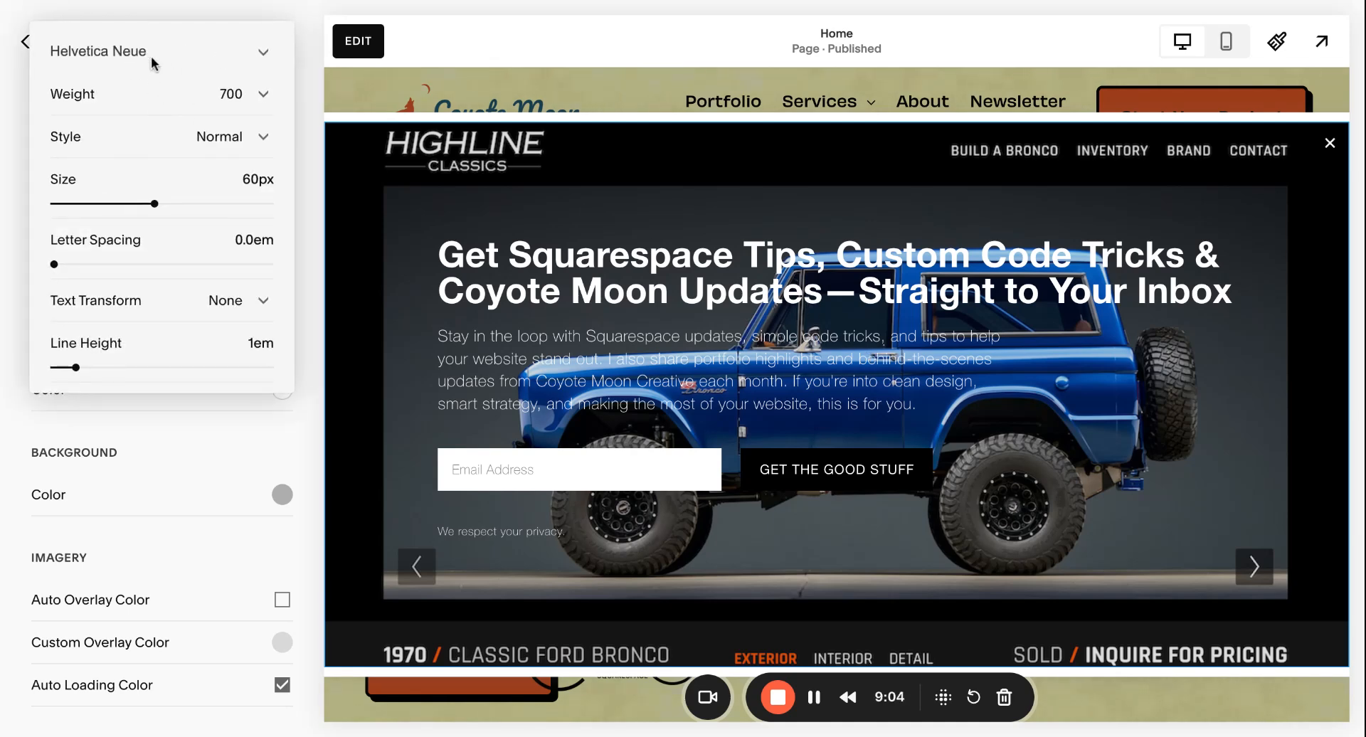
left_click(202, 56)
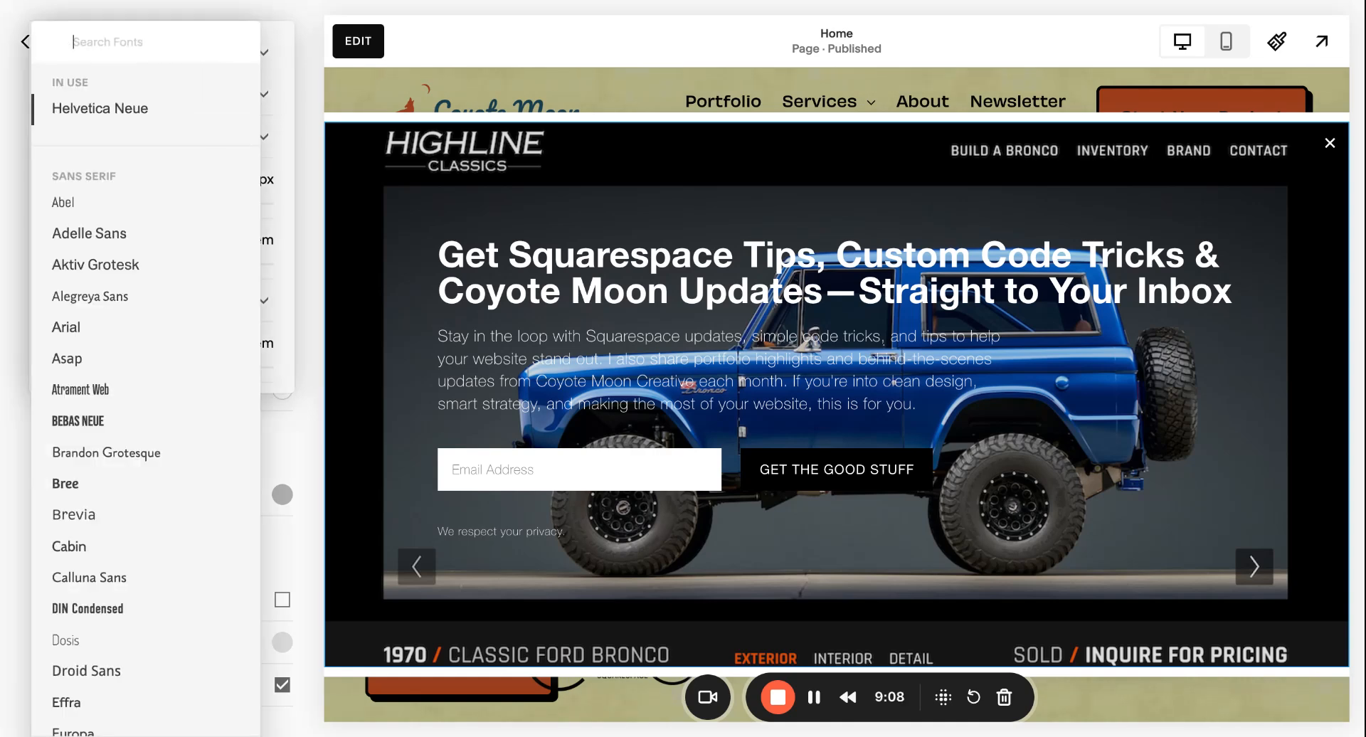
type("shack")
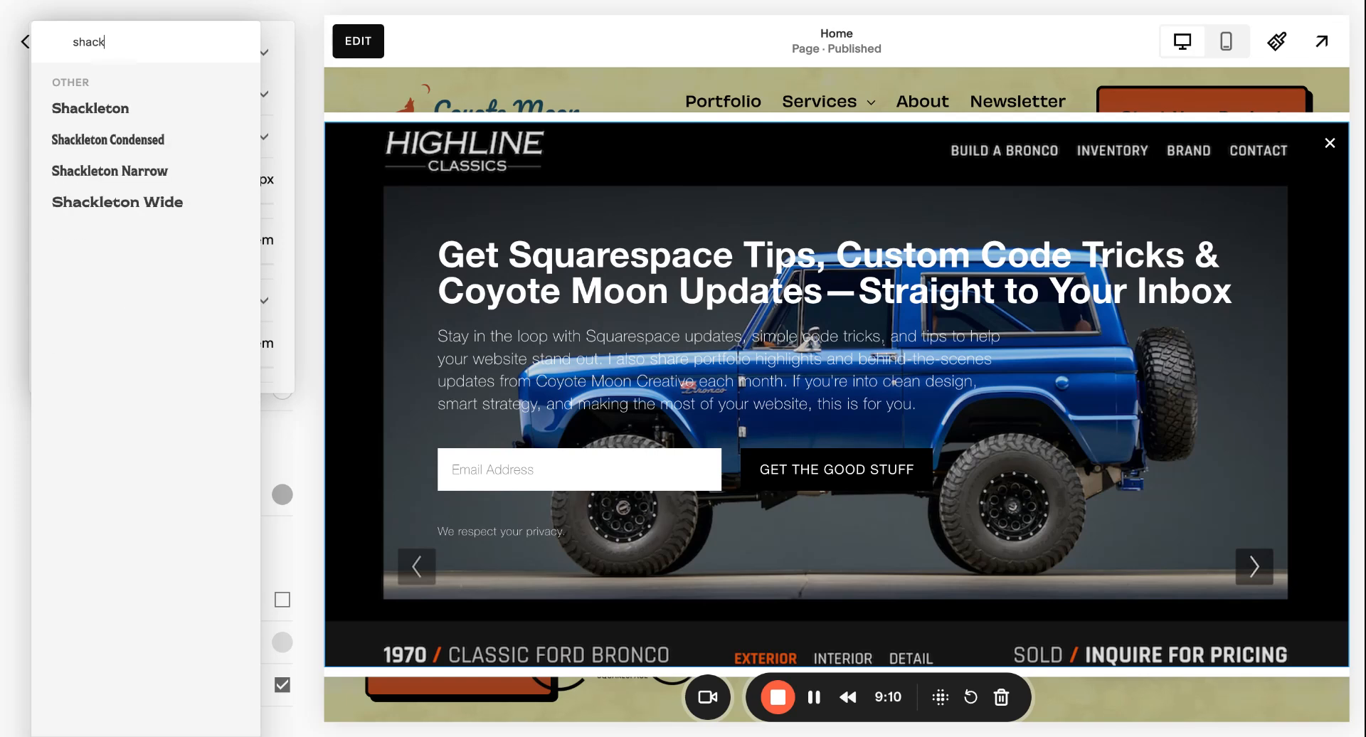
left_click(127, 113)
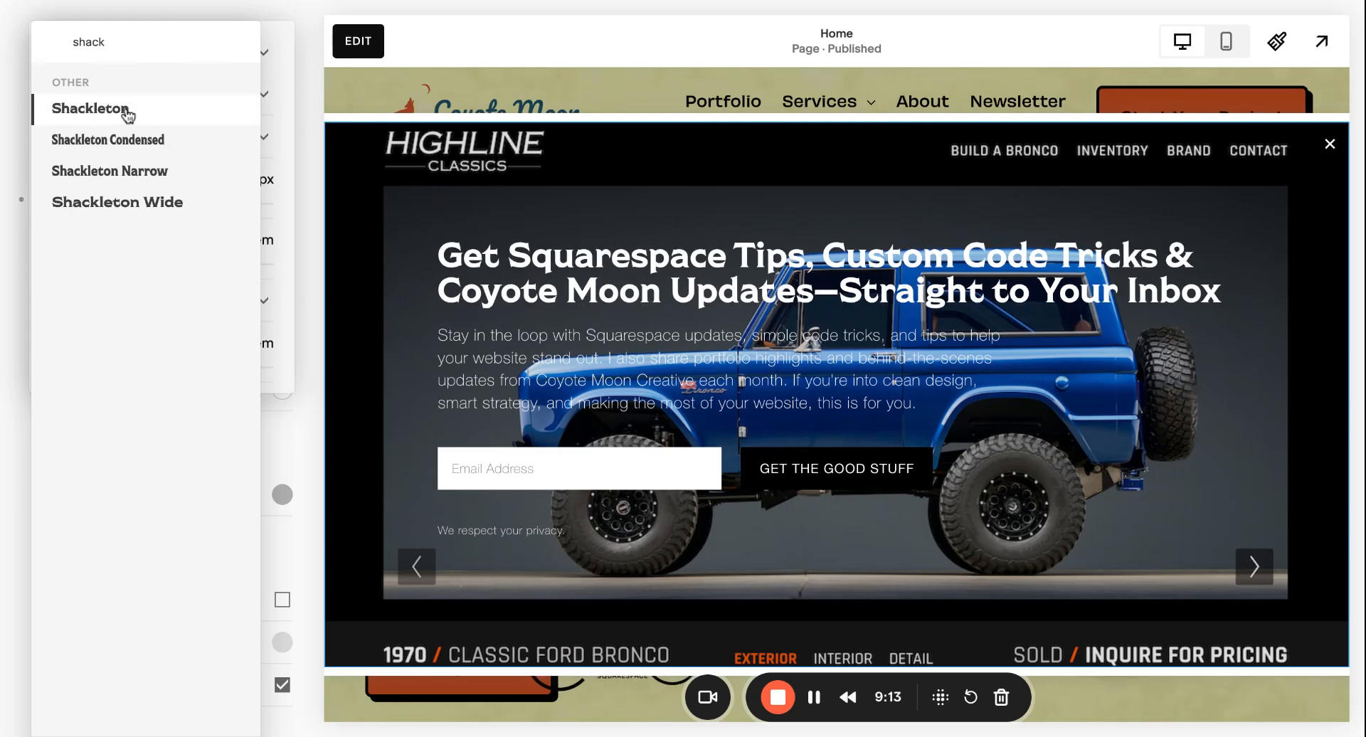
left_click(304, 106)
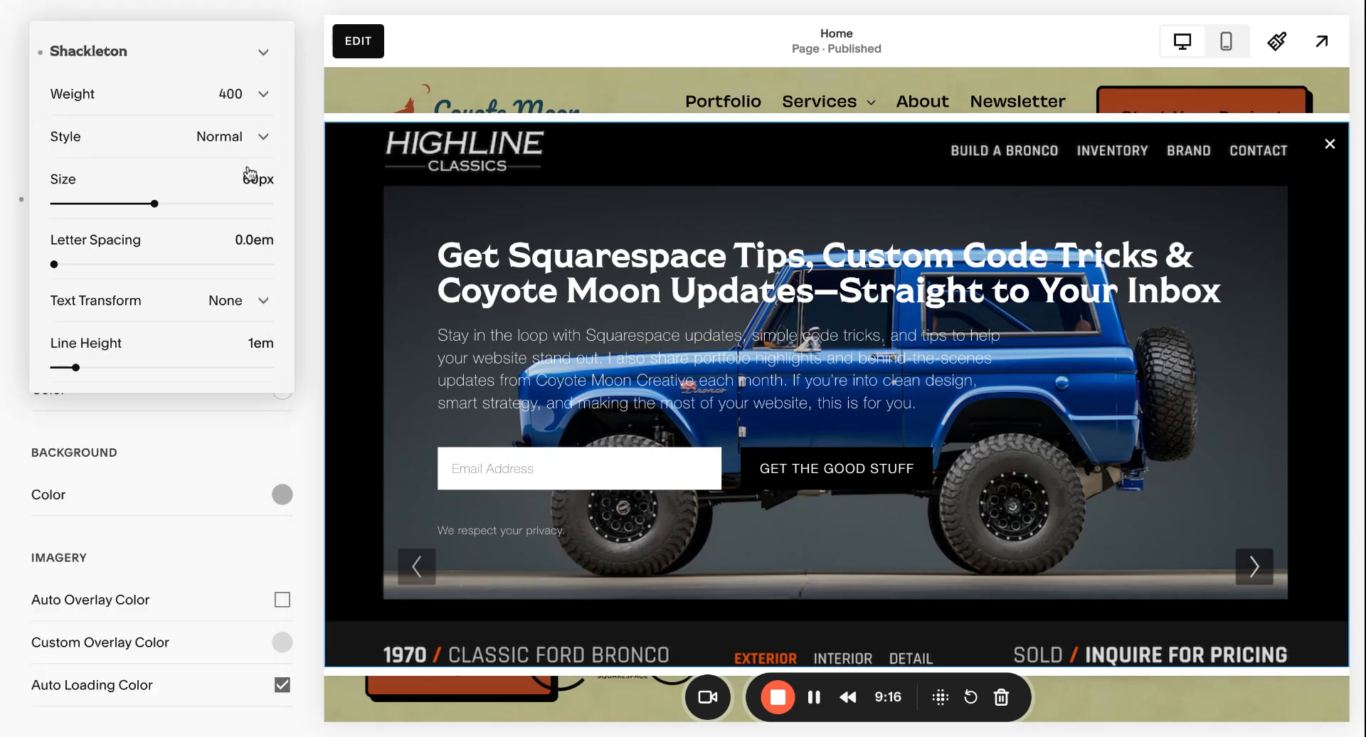
Step: Check the headline's font weight options and its color setting
left_click(252, 105)
left_click(251, 100)
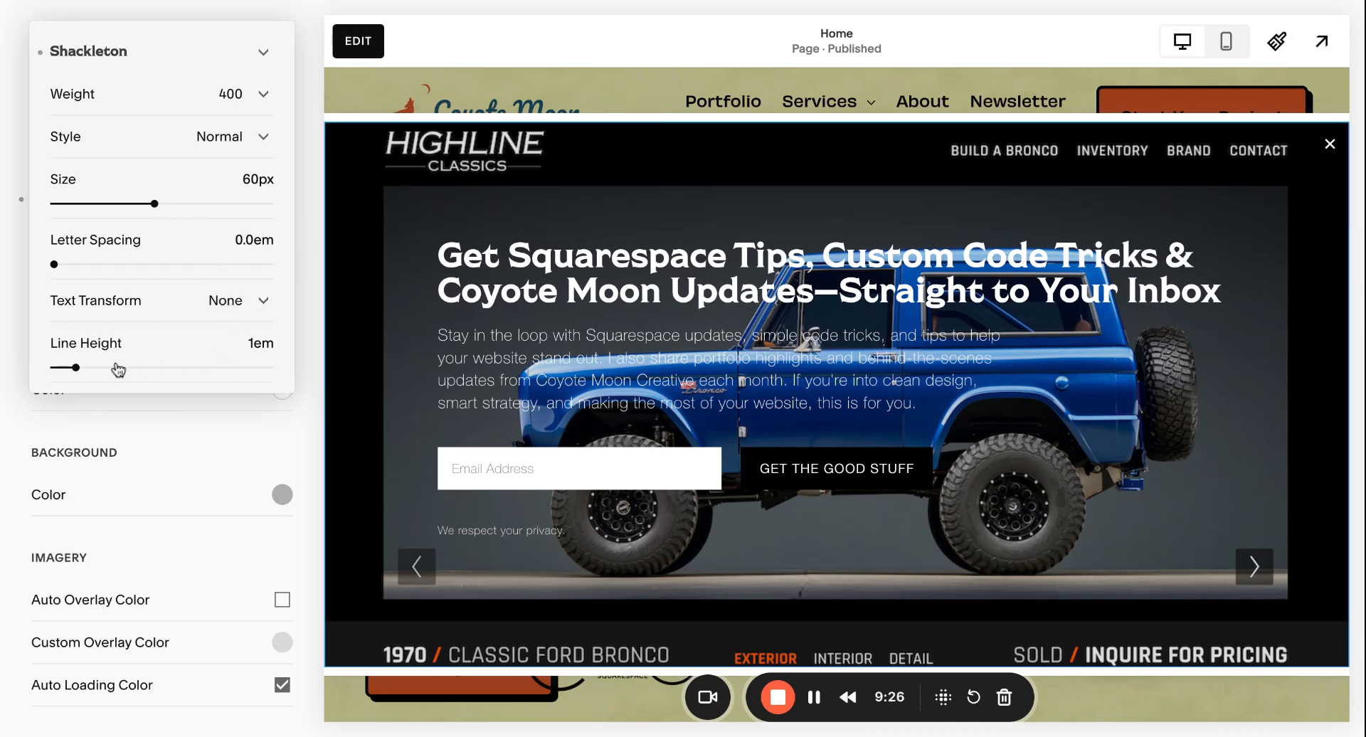
left_click(314, 283)
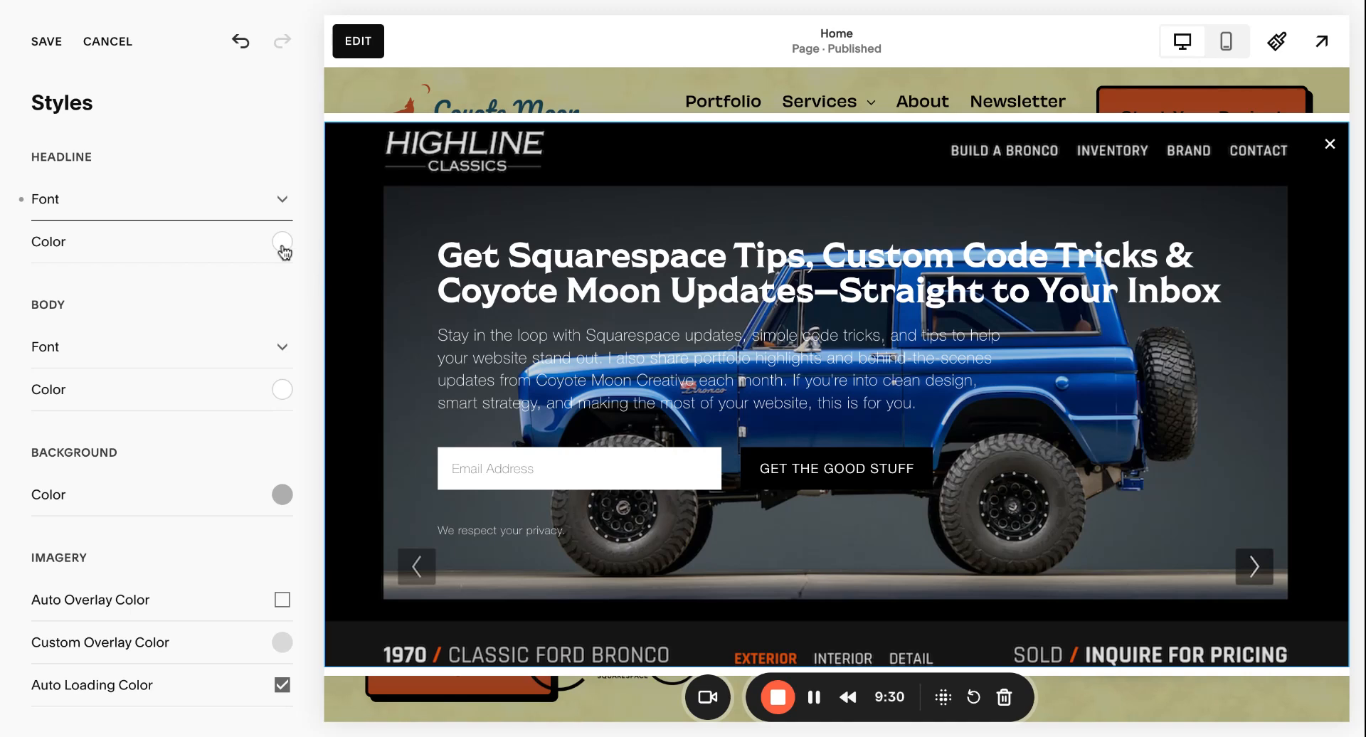
left_click(283, 249)
left_click(316, 273)
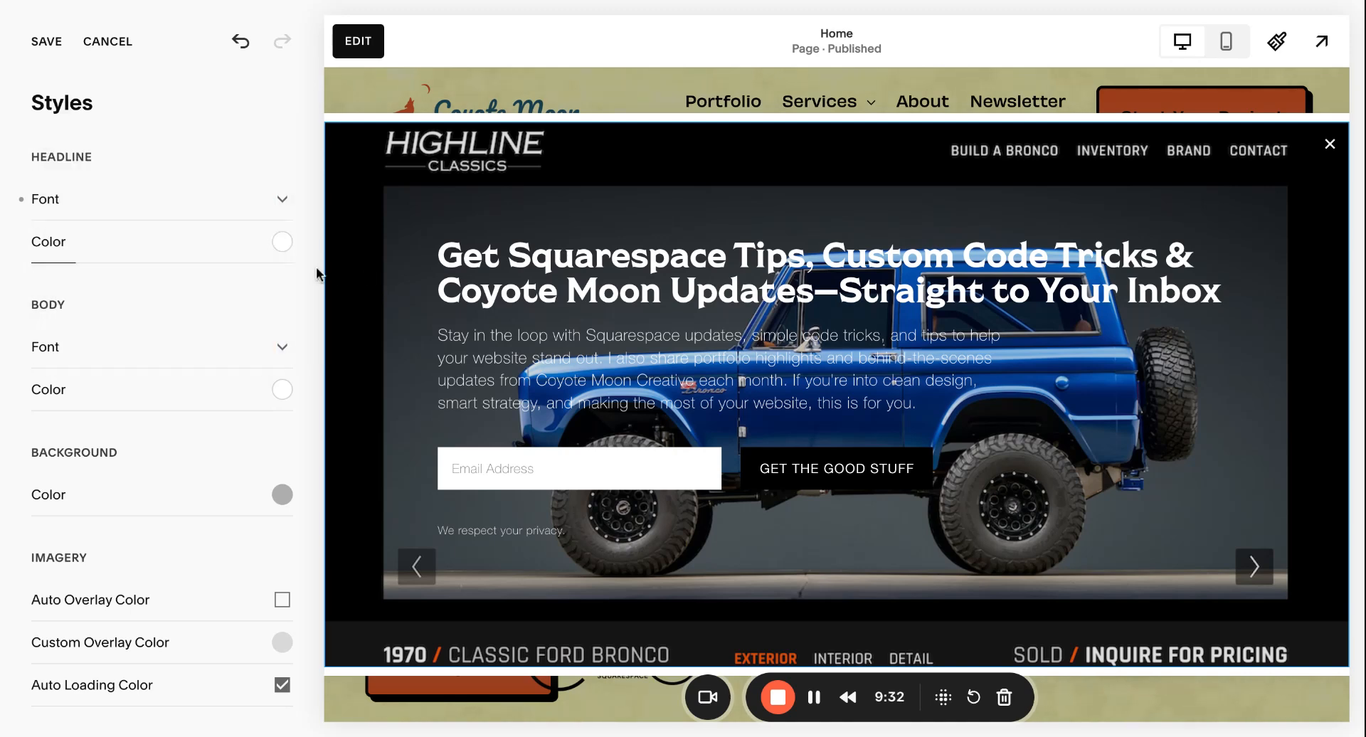
Step: Set the pop-up's body font to Obviously
left_click(158, 348)
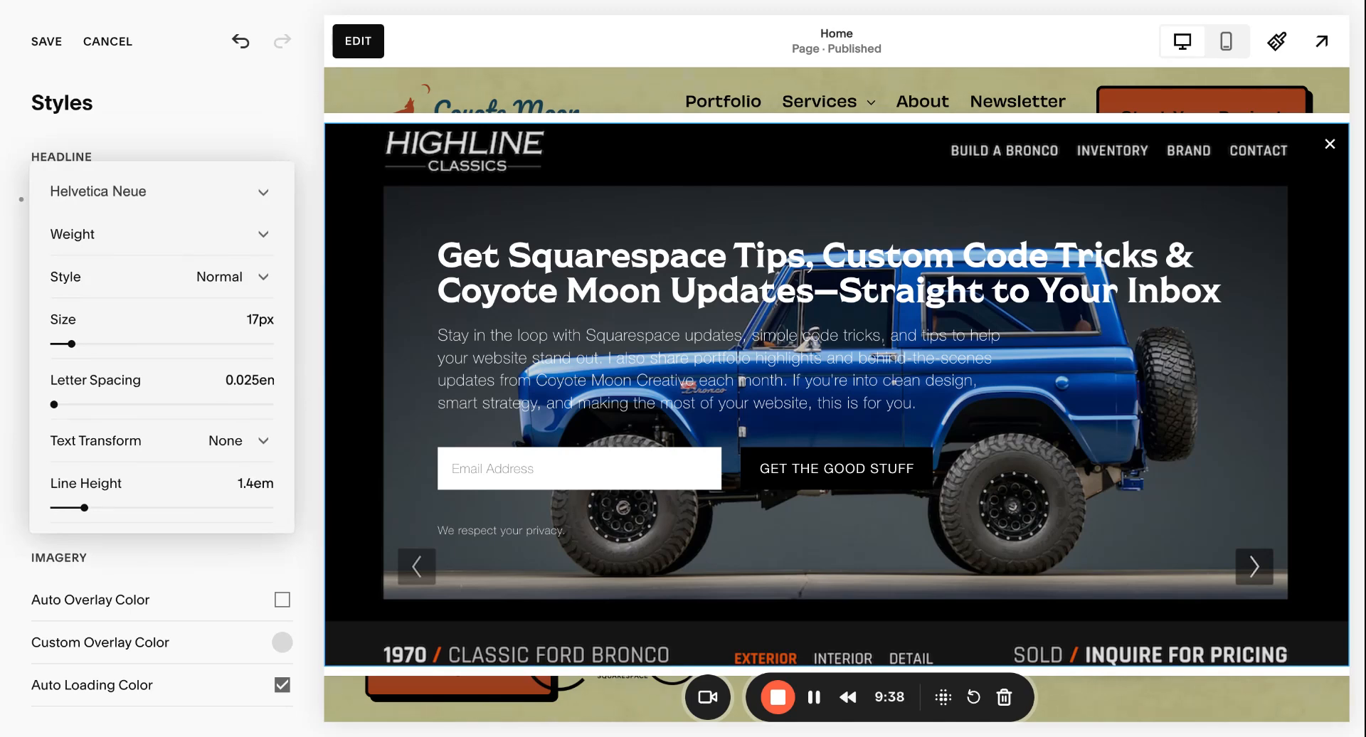
left_click(121, 199)
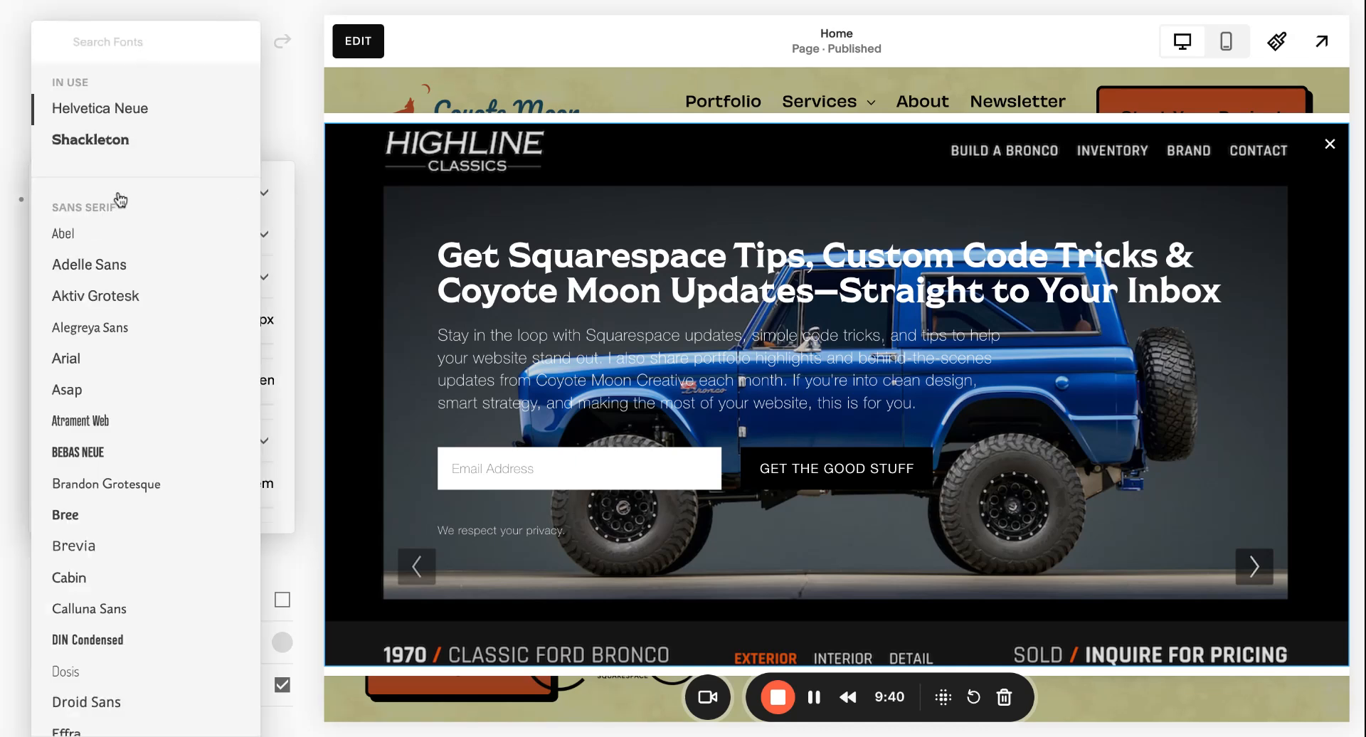
type("obviousl")
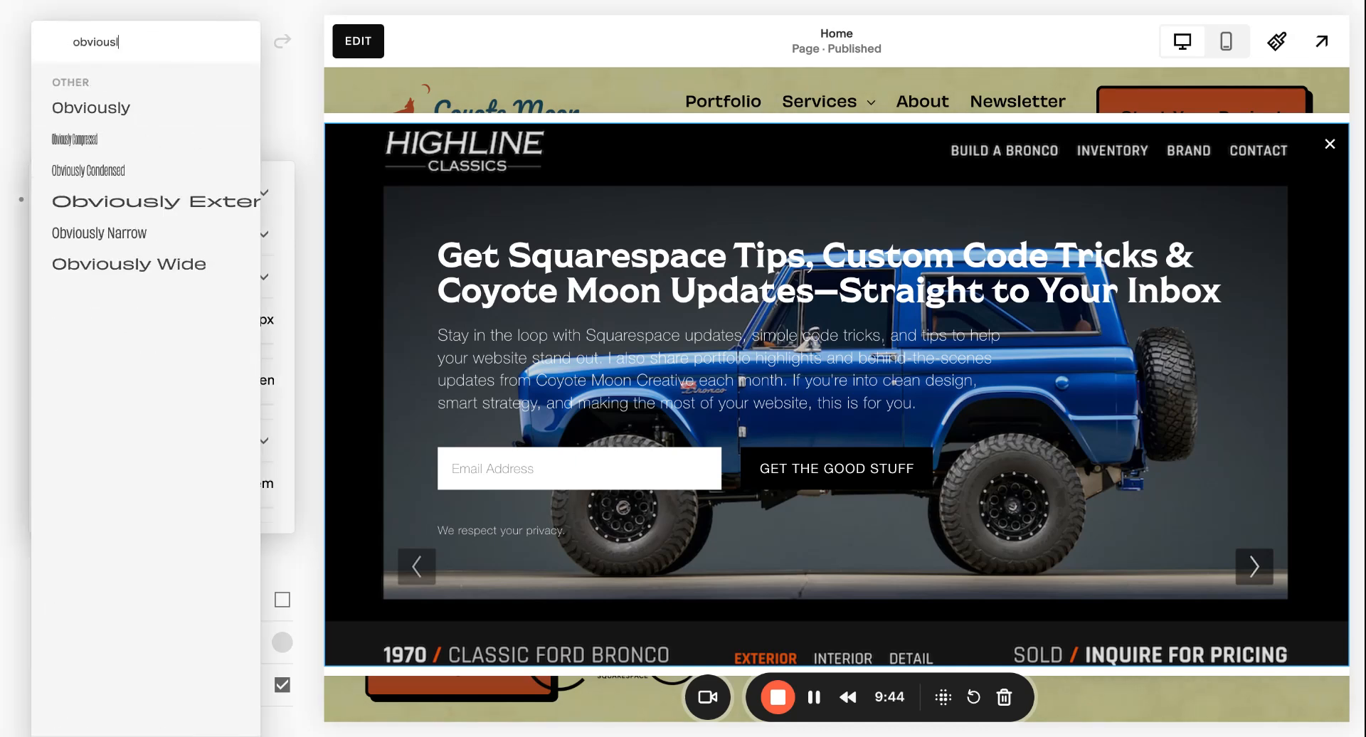
left_click(117, 106)
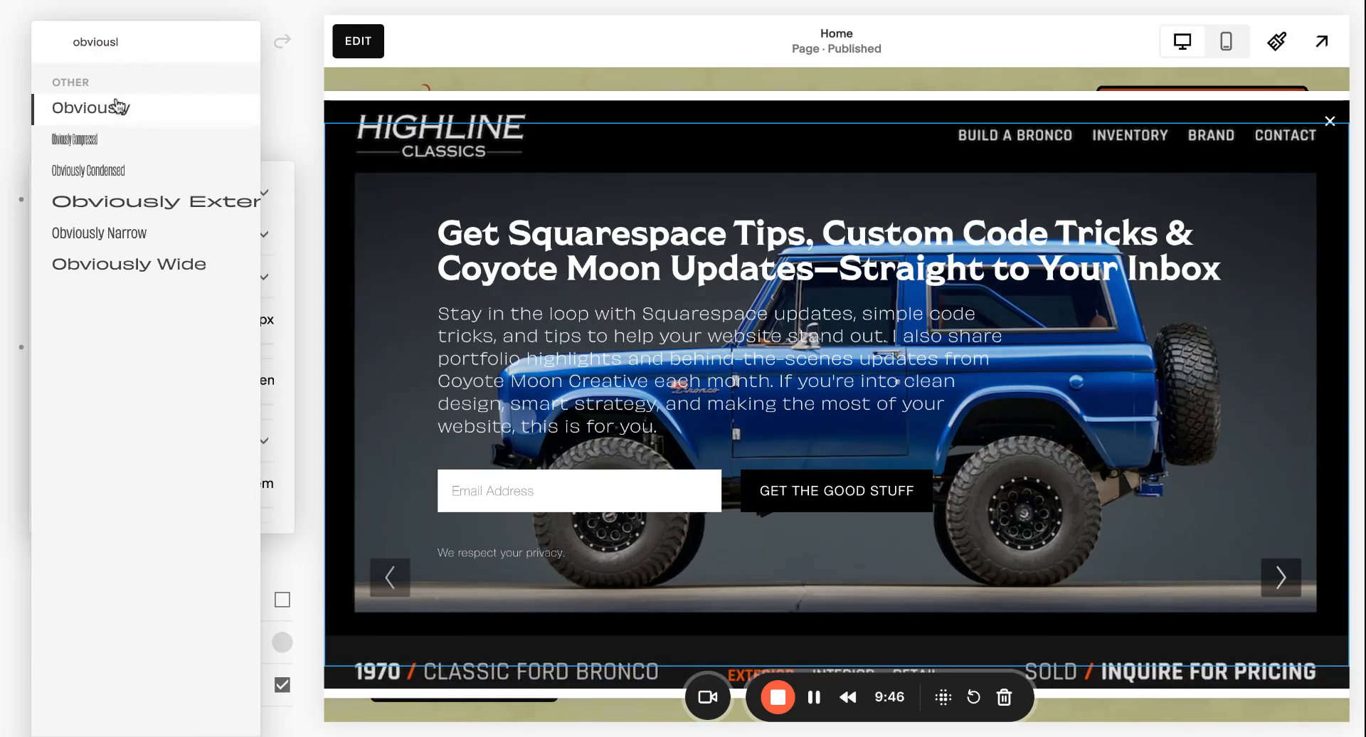
left_click(304, 146)
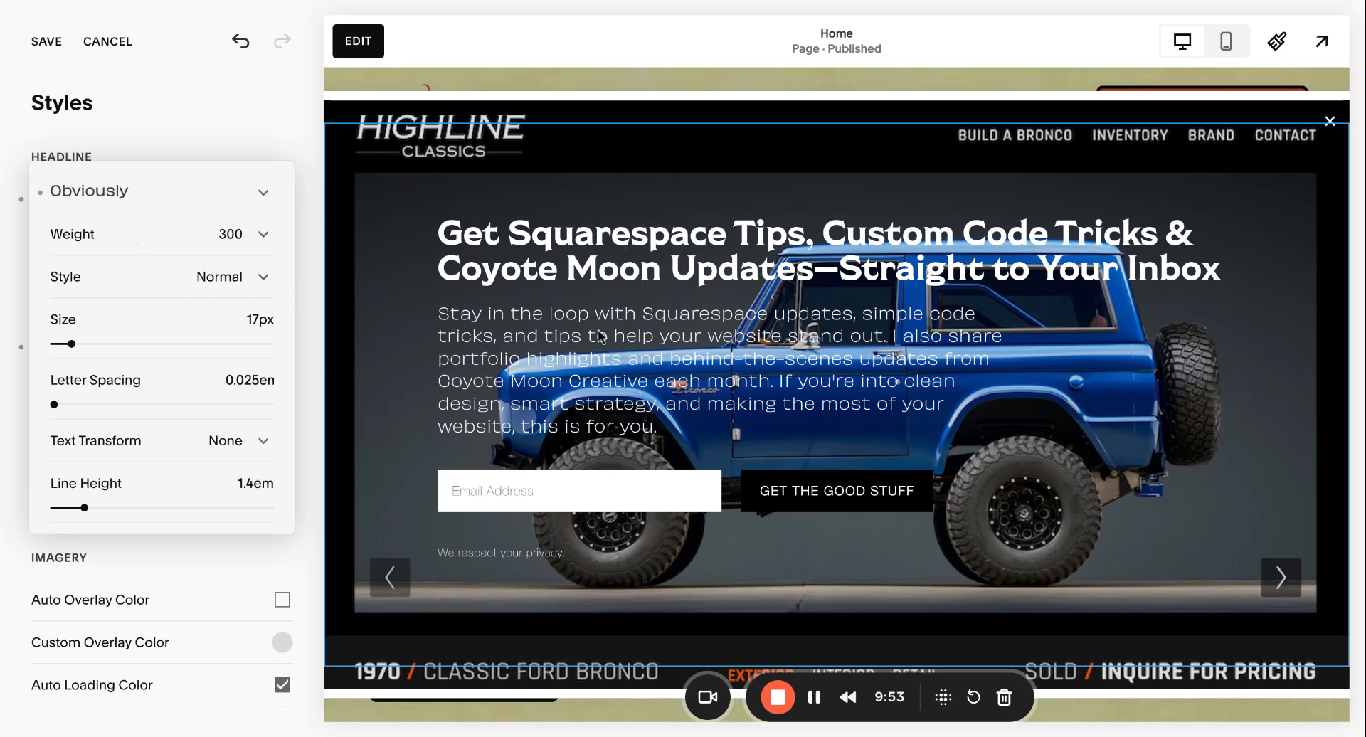
Step: Compare weights 400 and 500 on the body text, set the weight to 400 and close the font settings
left_click(204, 236)
left_click(202, 269)
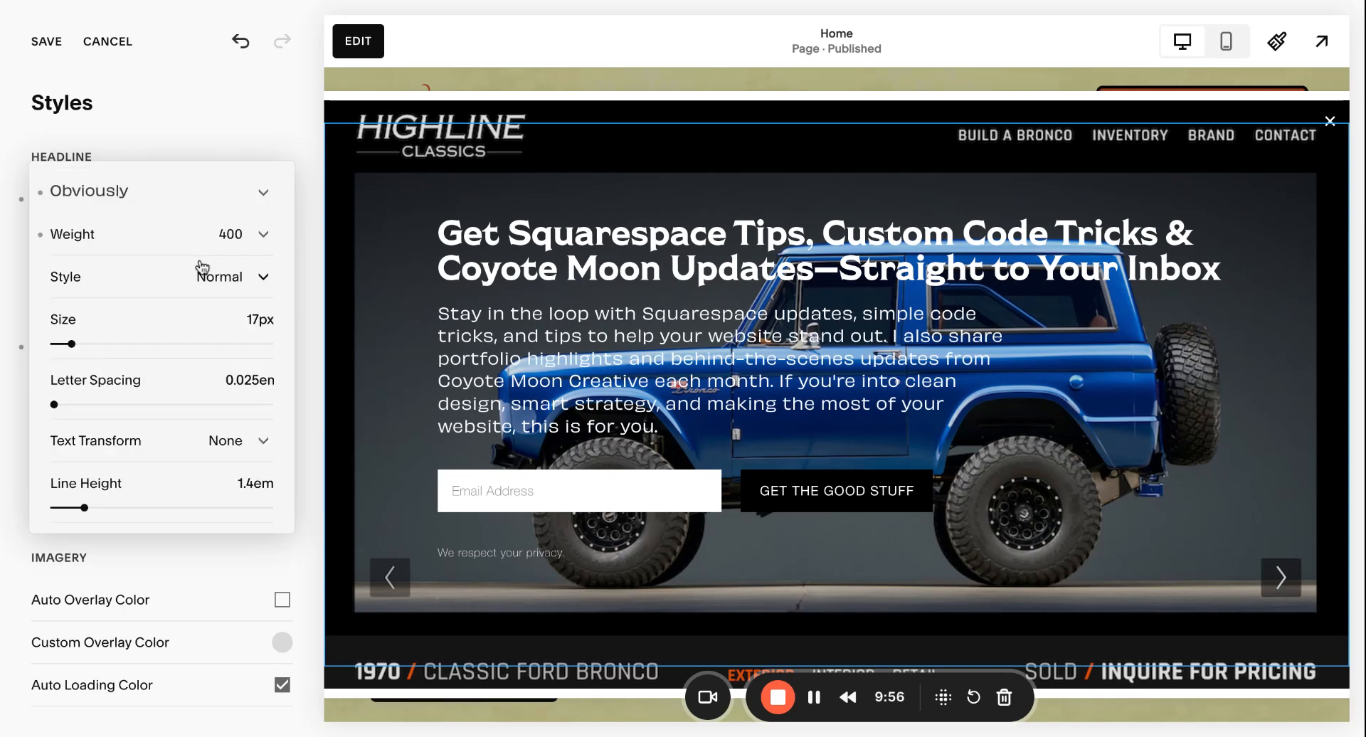
left_click(207, 242)
left_click(209, 285)
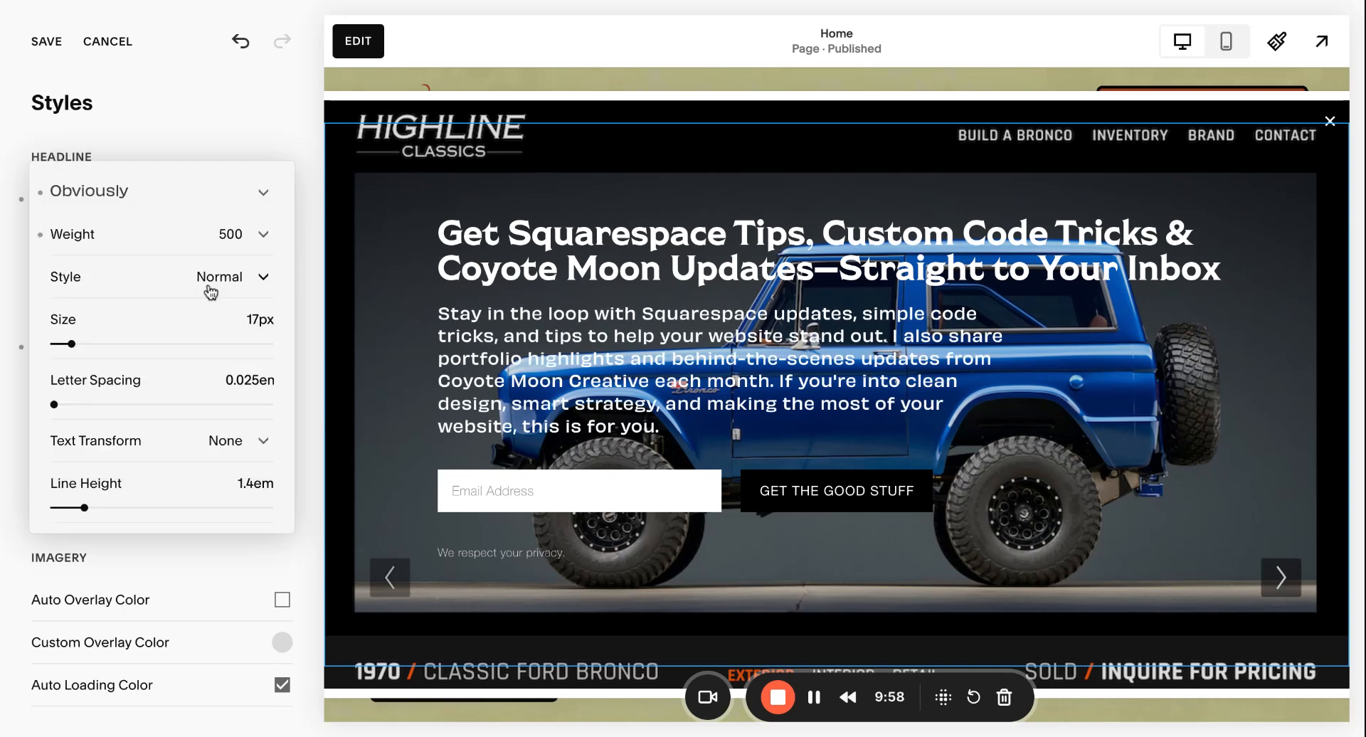
left_click(212, 241)
left_click(206, 196)
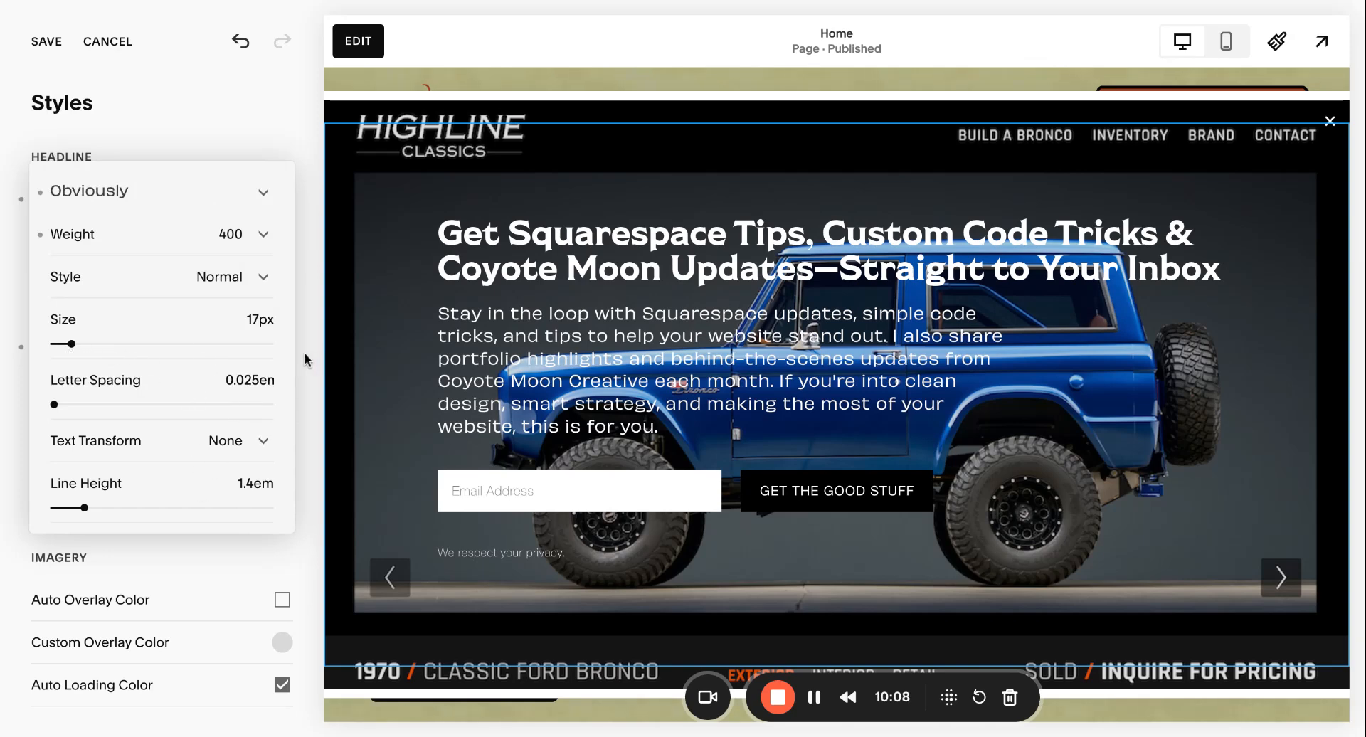
left_click(310, 300)
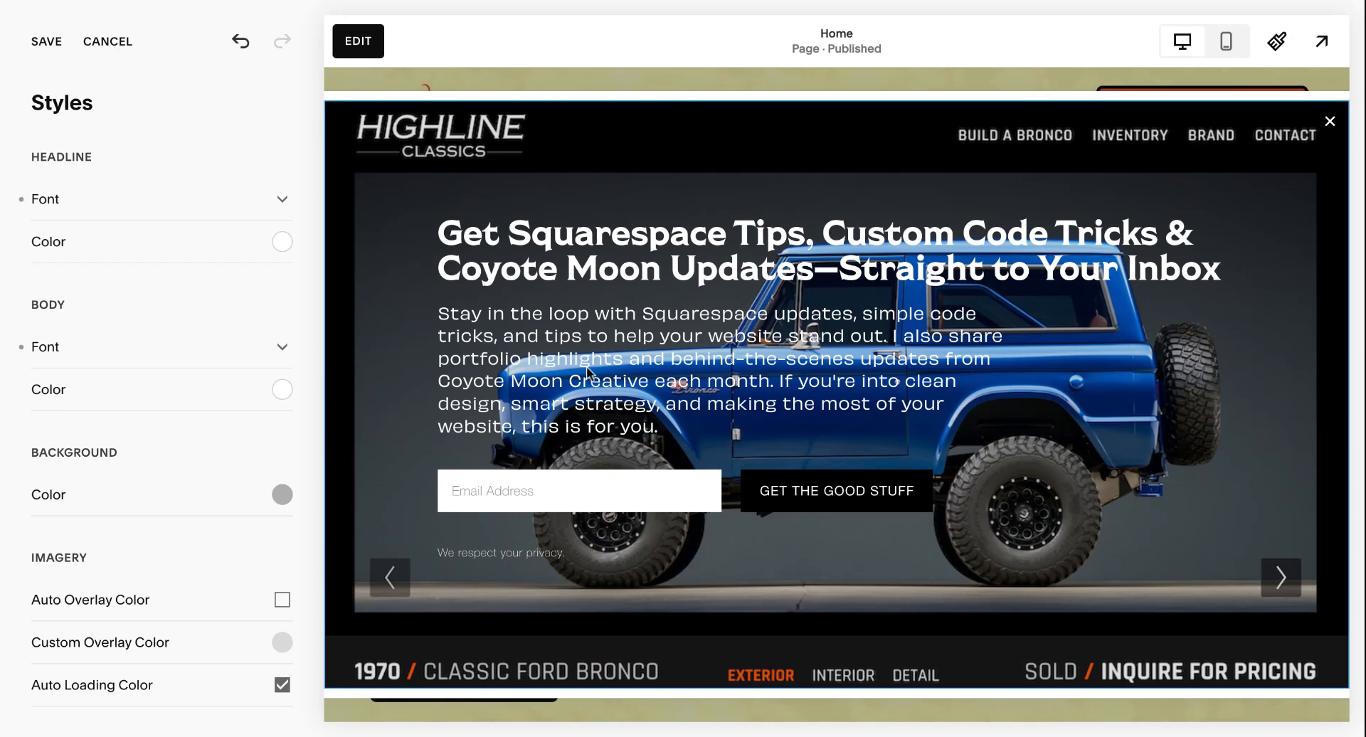
Step: Try #E05621 as the headline color, undo it and close the color picker
left_click(151, 249)
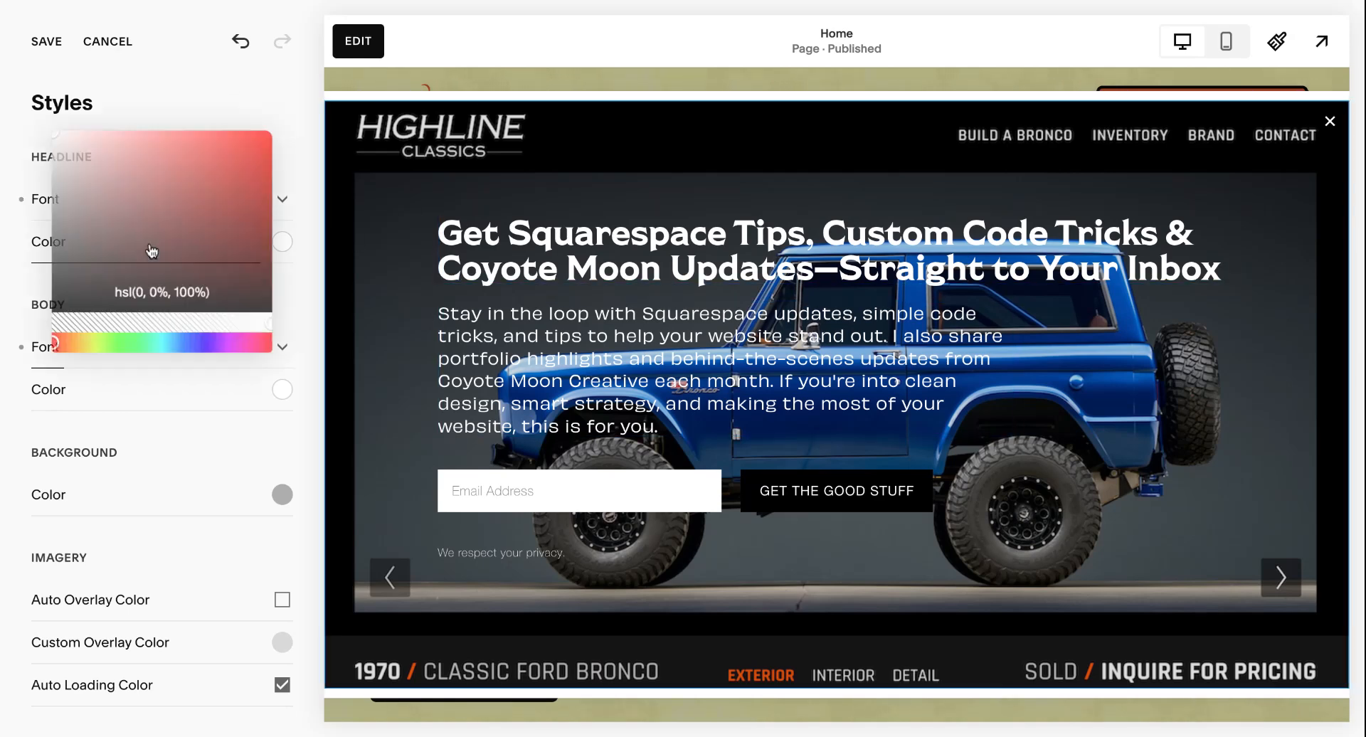
left_click(167, 292)
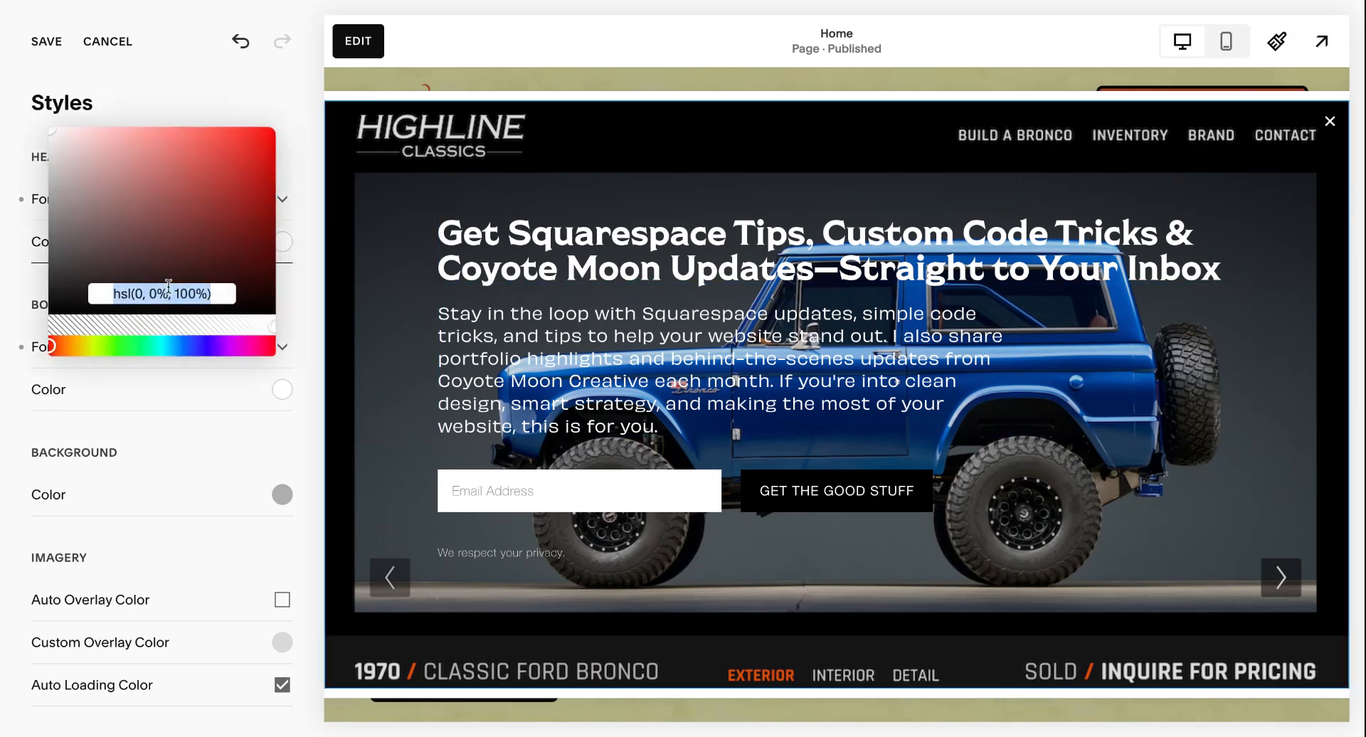
type("#E05621")
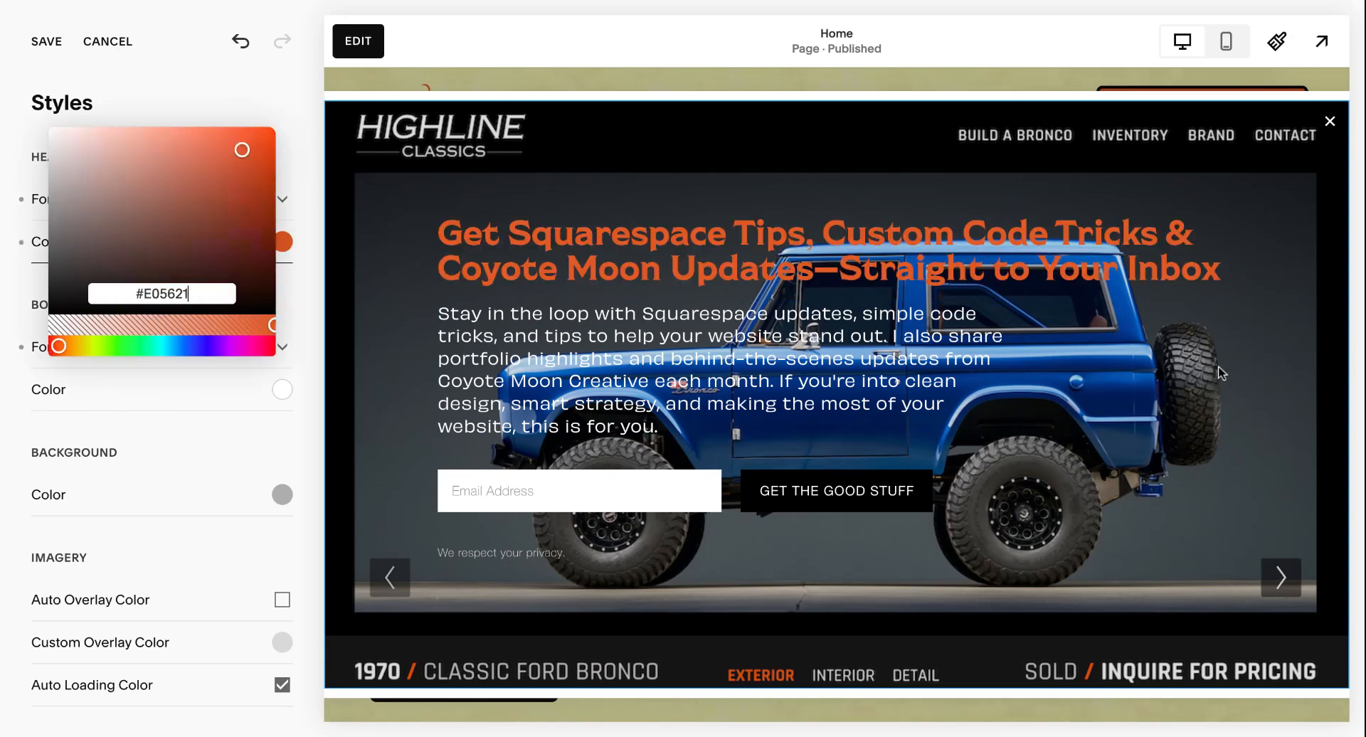
key("ctrl+z")
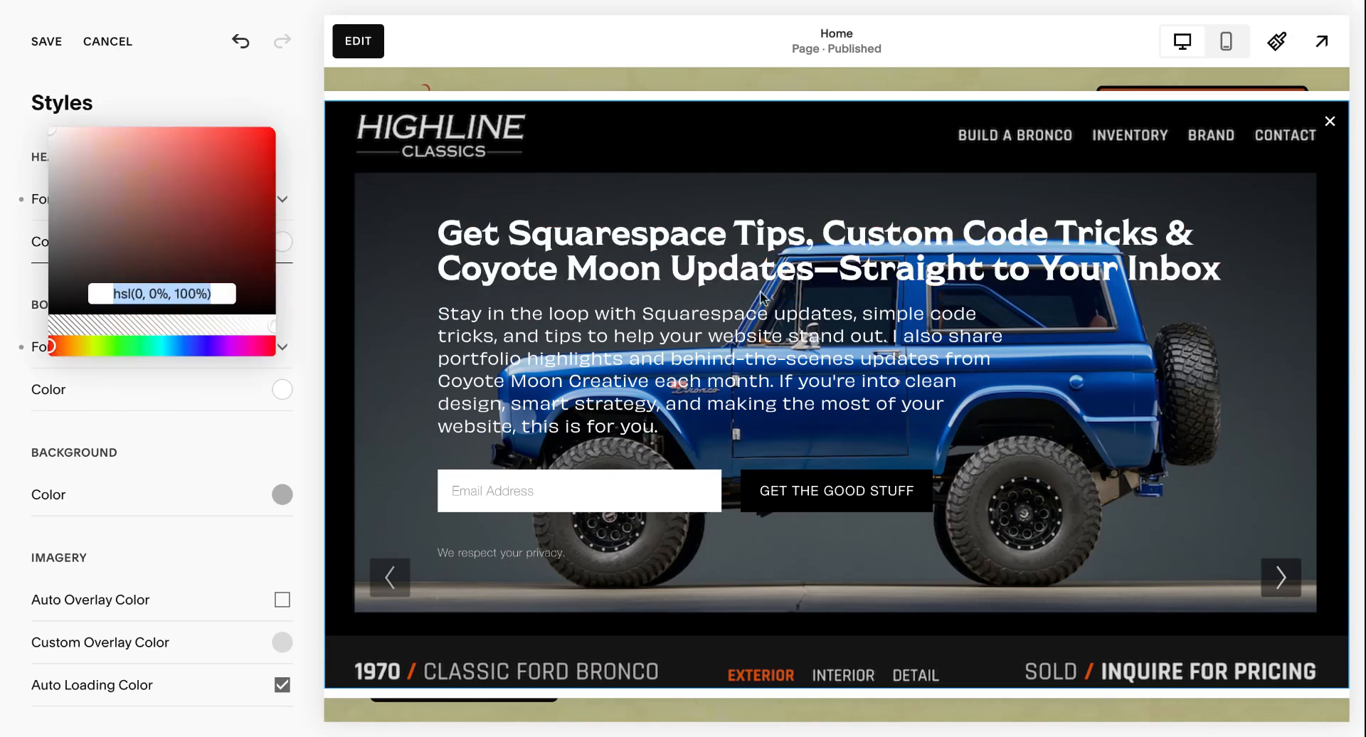
left_click(202, 92)
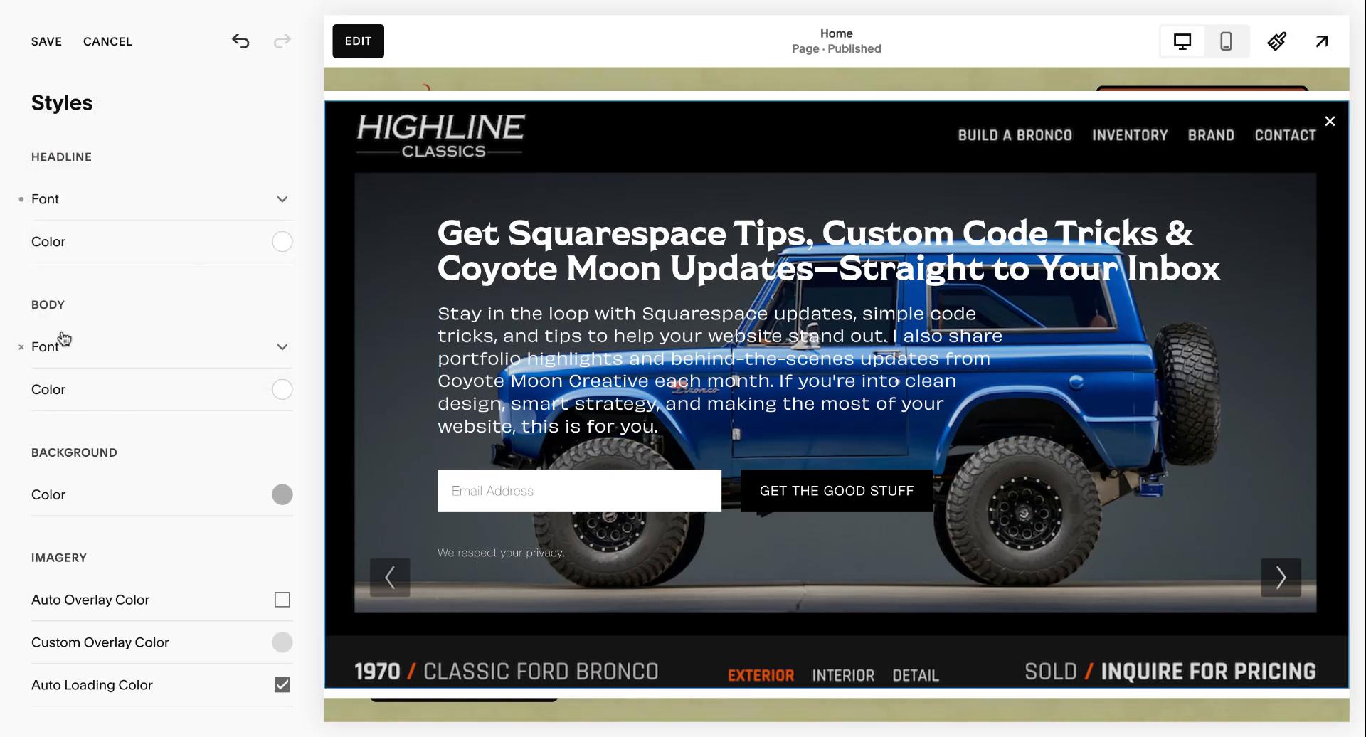
Step: Try red and green shades for the pop-up's background color, and set it to #E05621
scroll(72, 342, "down", 2)
scroll(75, 339, "down", 1)
left_click(138, 311)
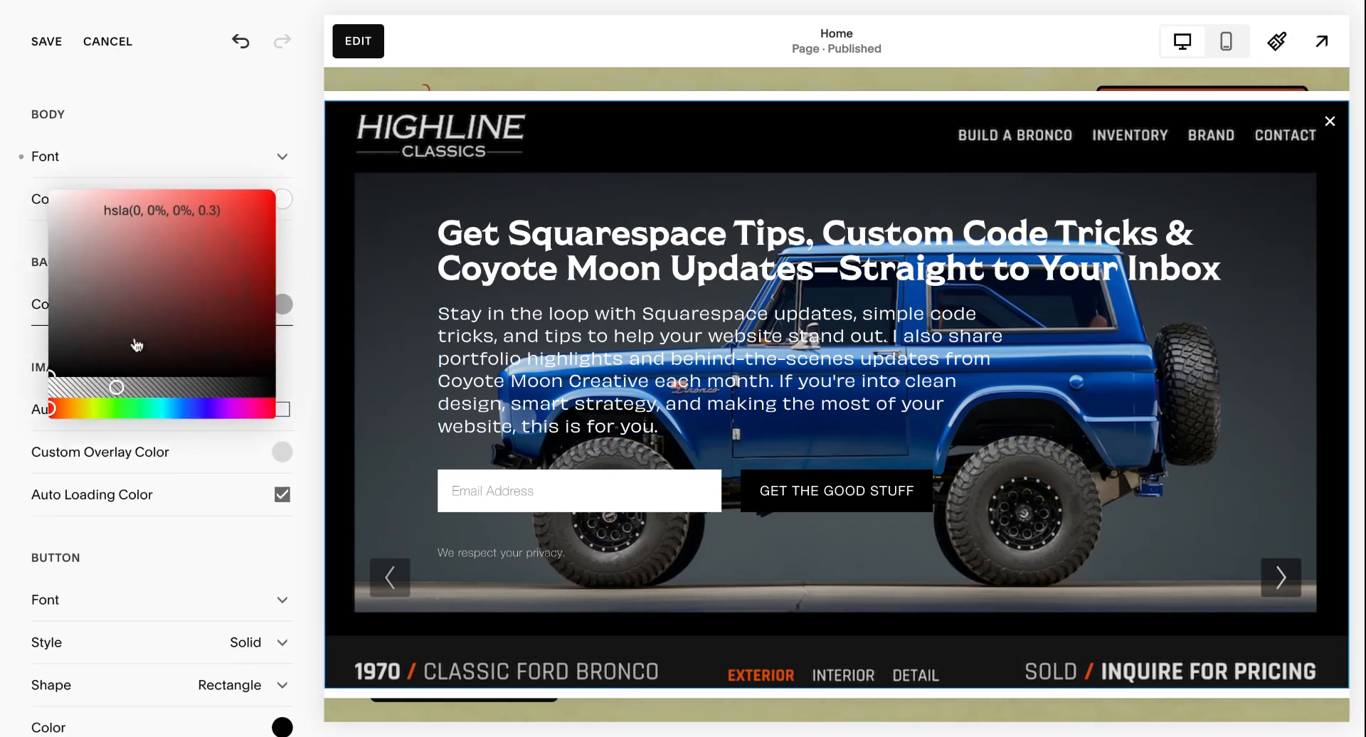
left_click(251, 204)
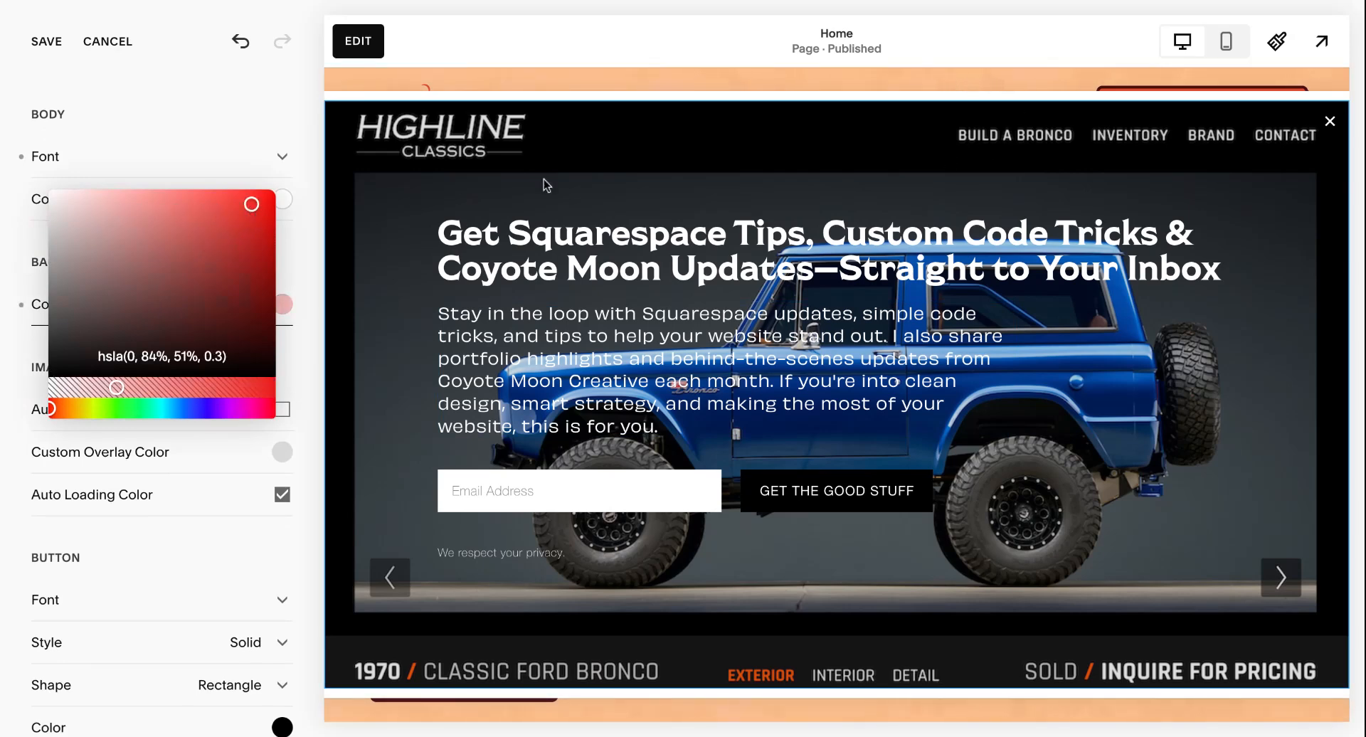
left_click(230, 265)
left_click(177, 213)
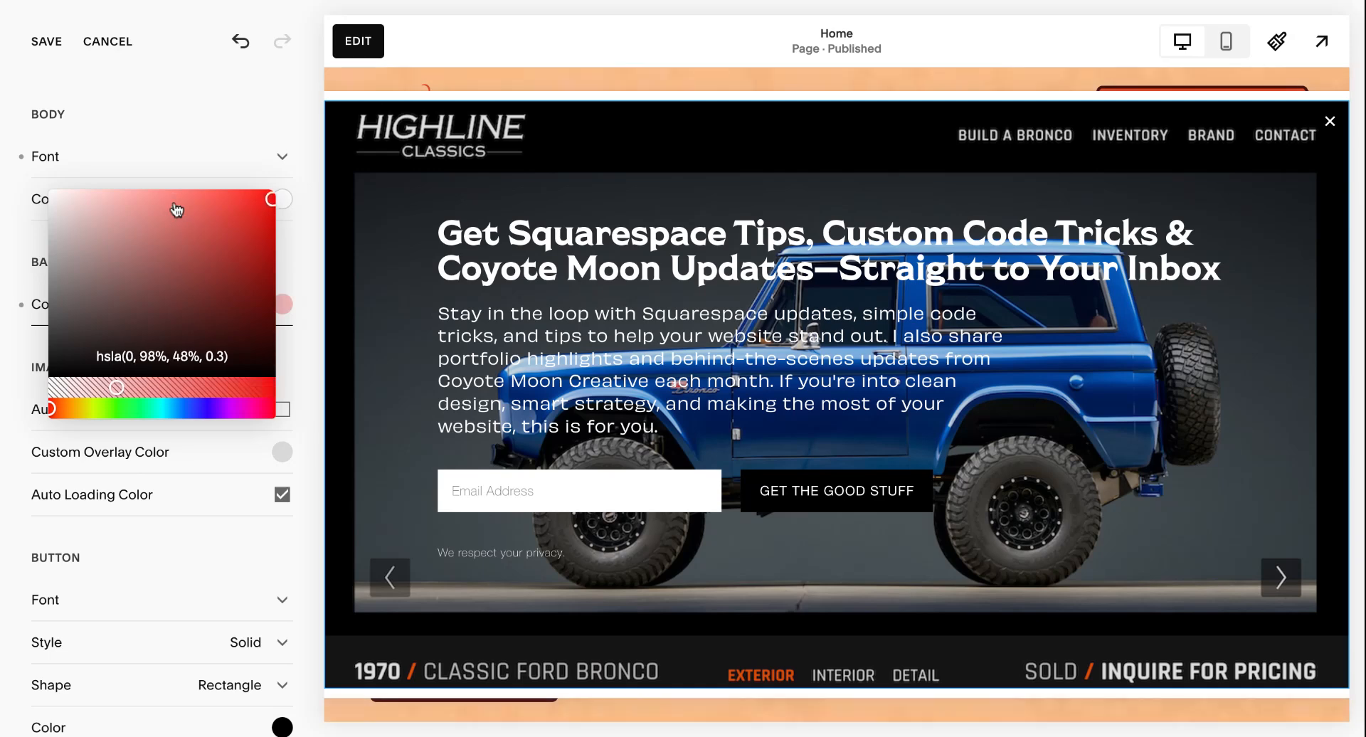
left_click(275, 190)
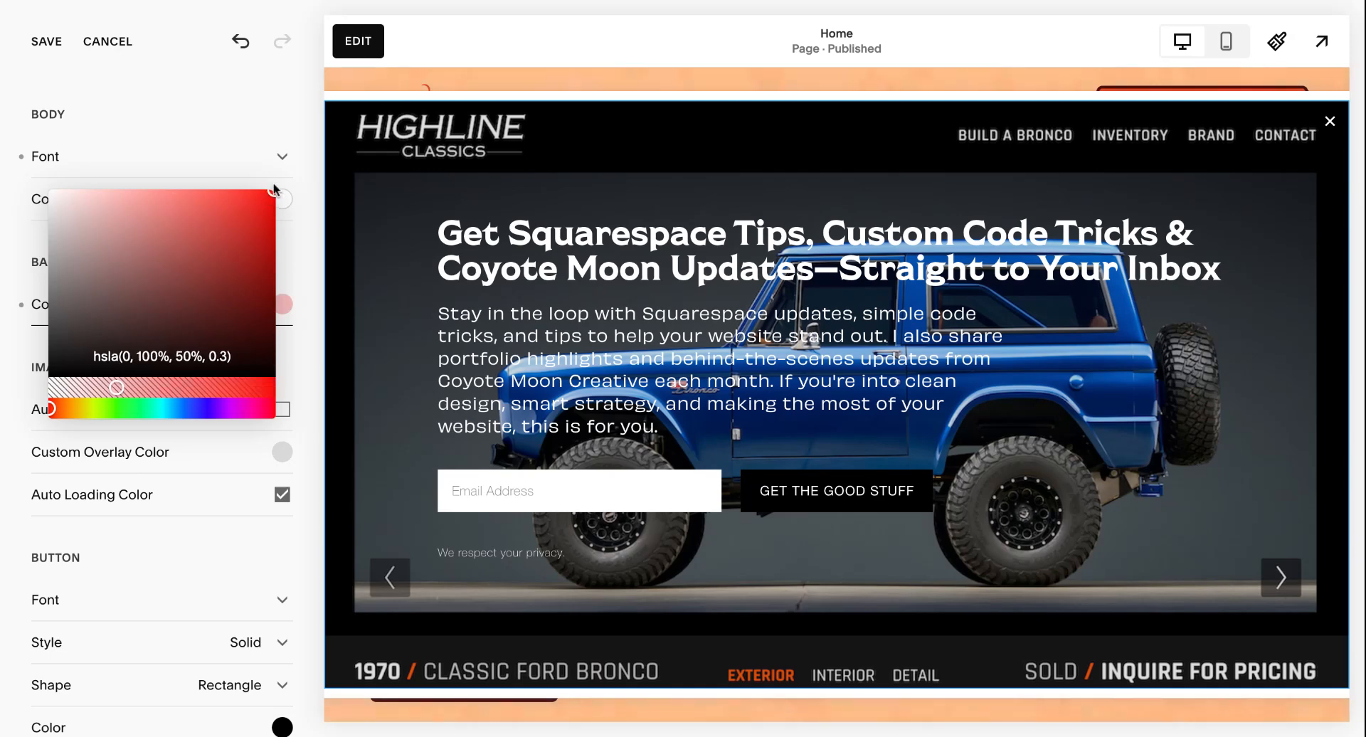
left_click(62, 412)
left_click_drag(61, 412, 150, 411)
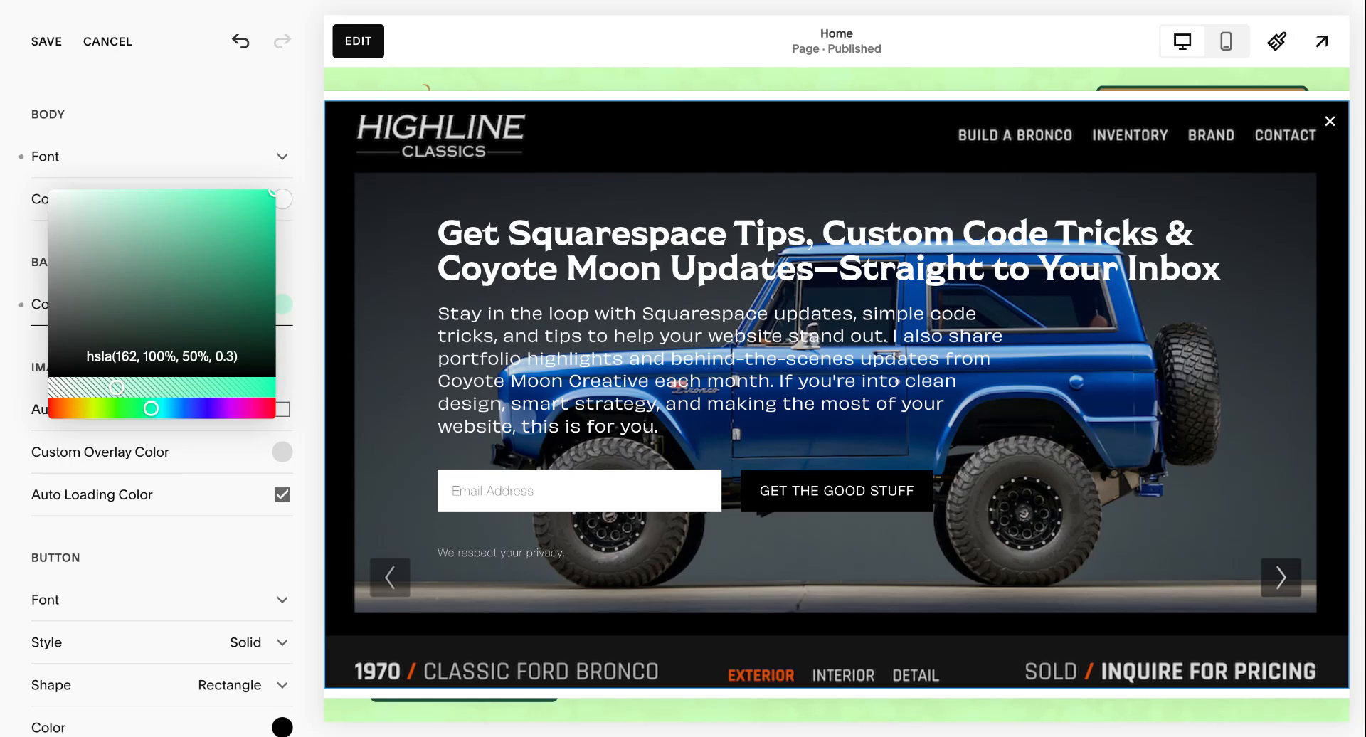
triple_click(197, 353)
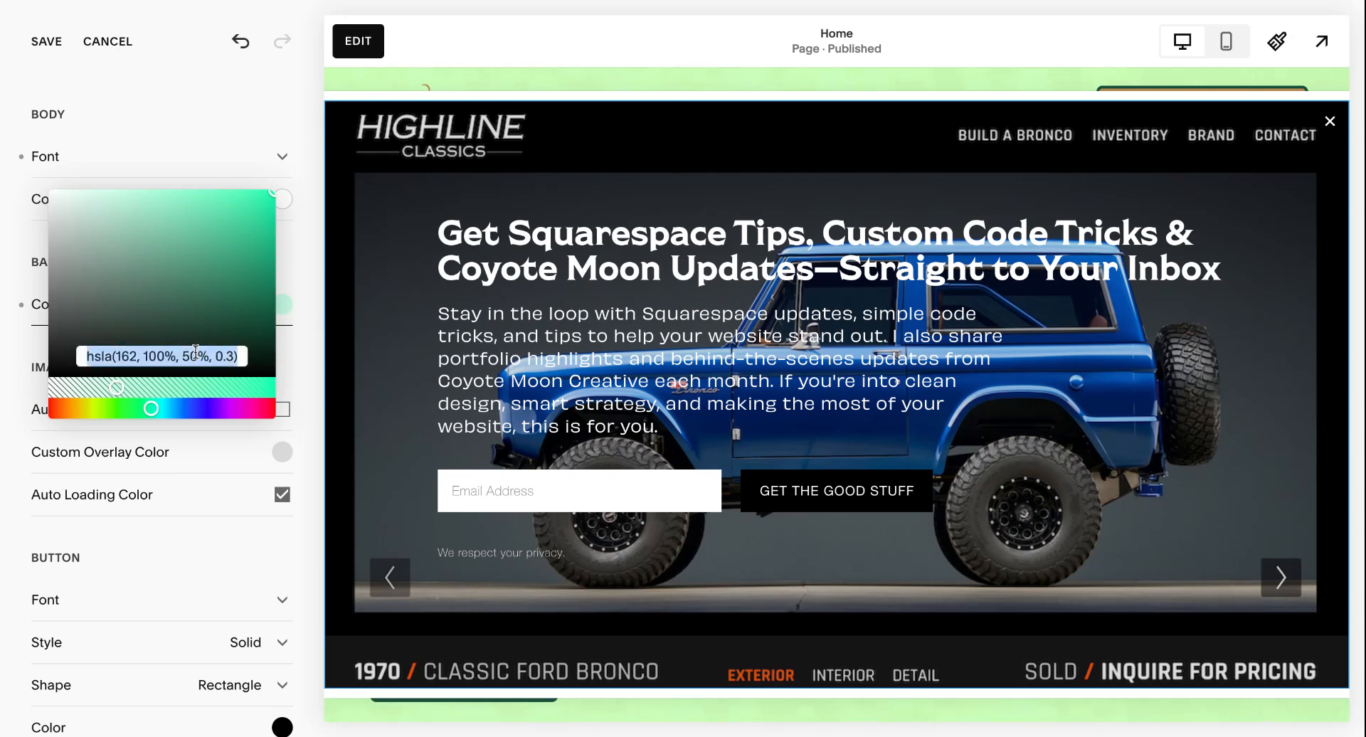
type("#E05621")
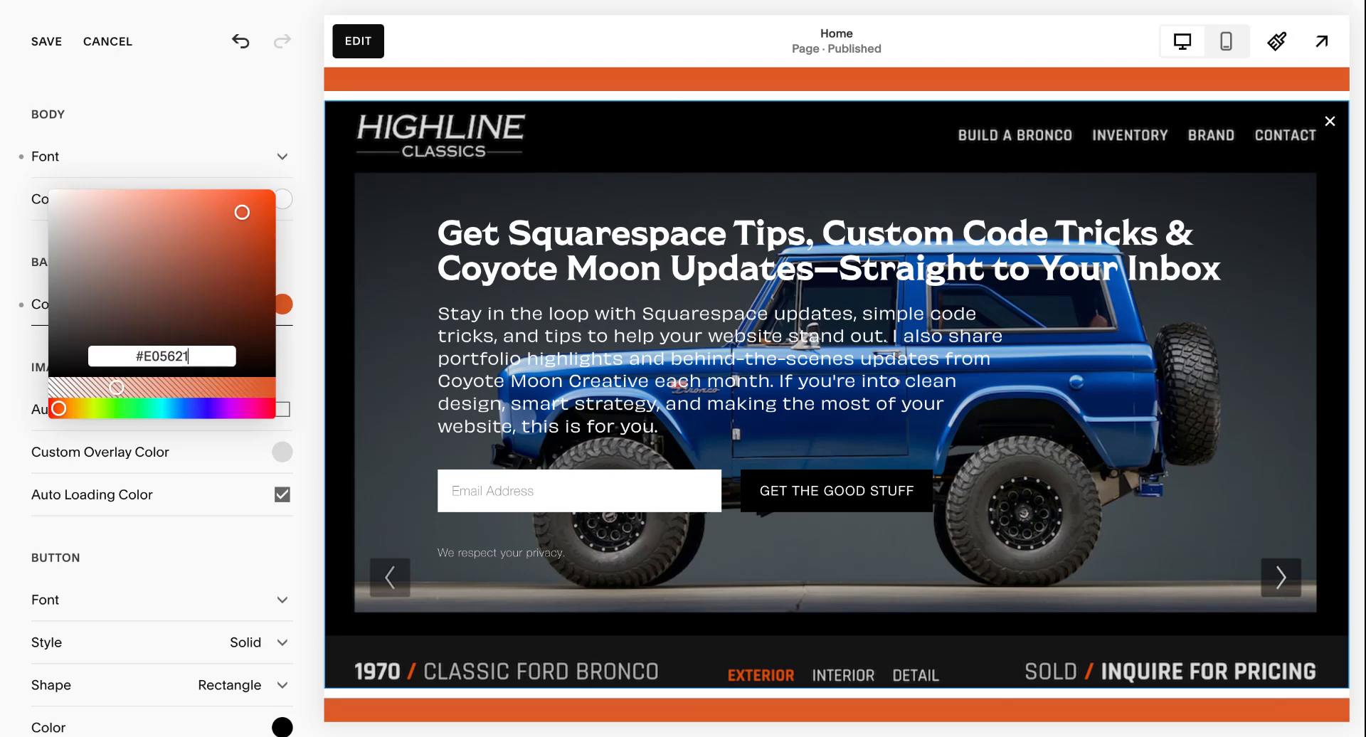
Step: Compare the pop-up image with Auto Overlay Color on and off, leaving the option off
left_click(315, 223)
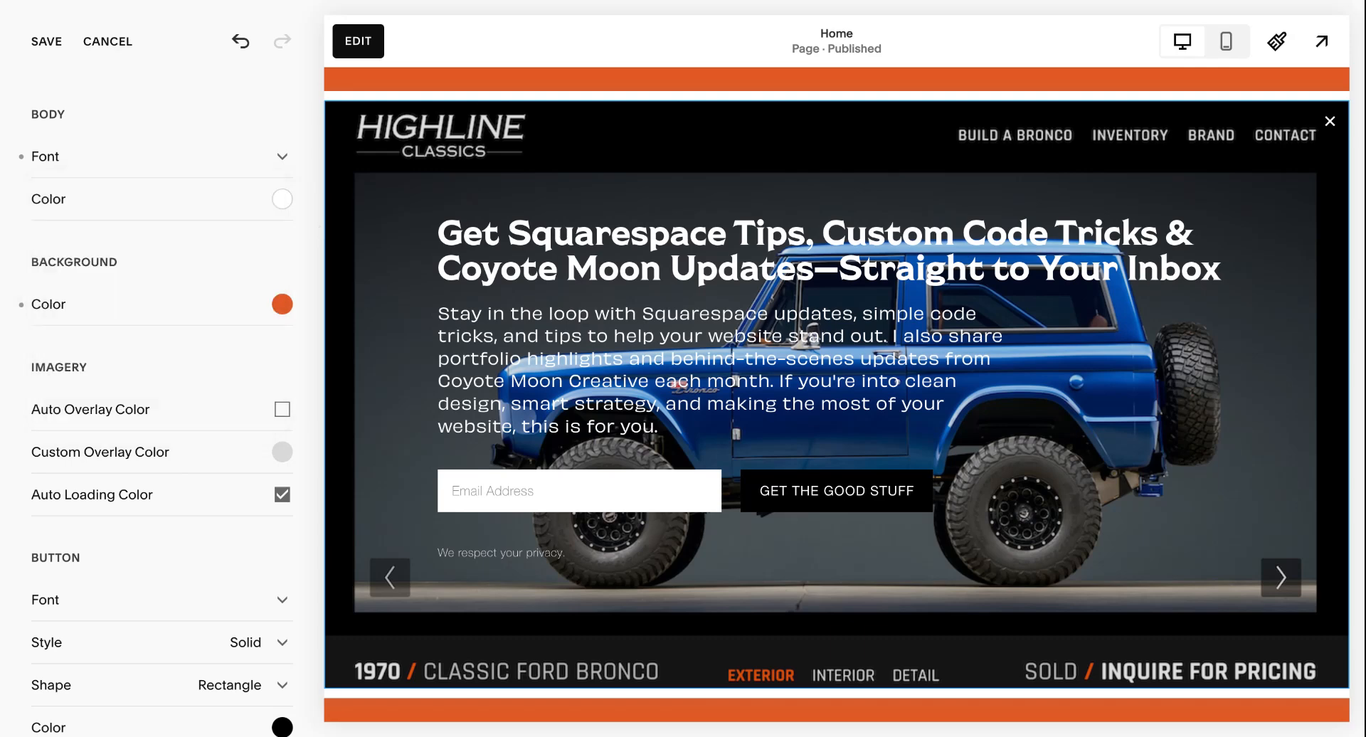
scroll(284, 320, "down", 2)
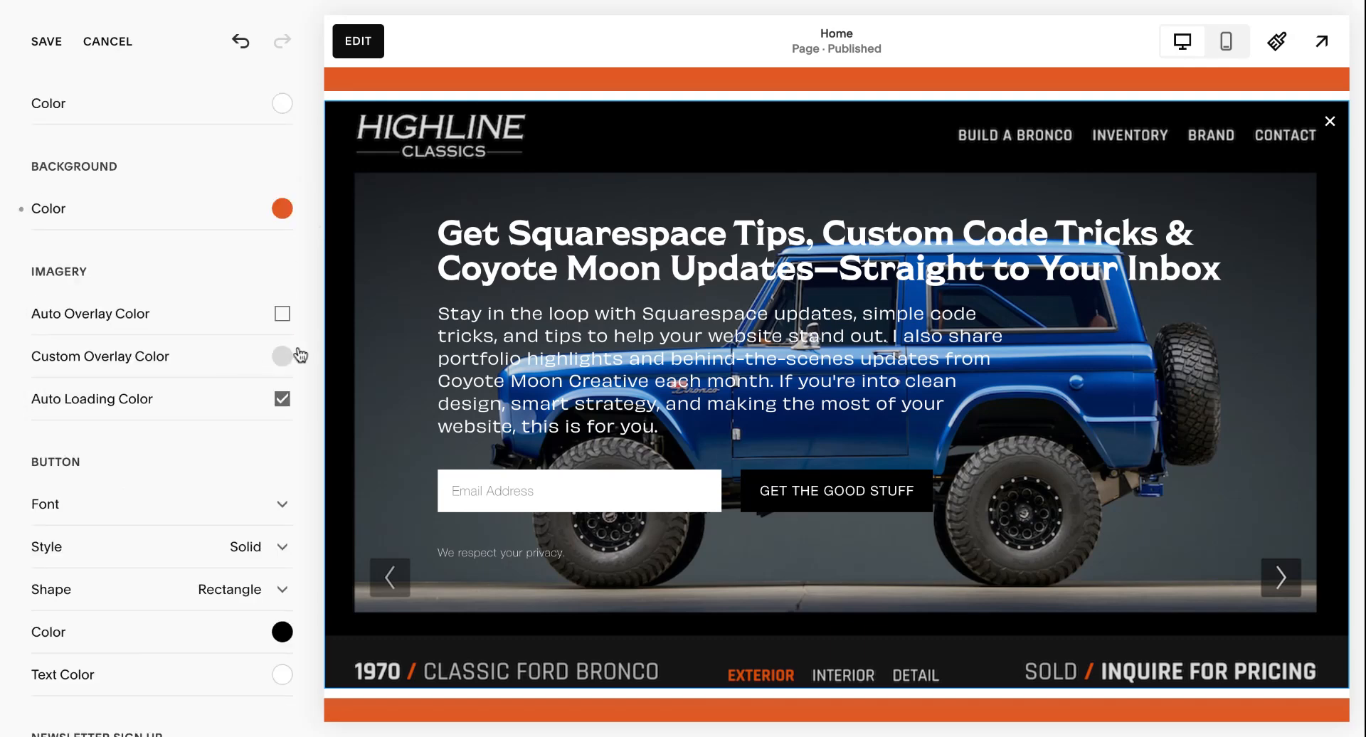
left_click(283, 315)
left_click(283, 315)
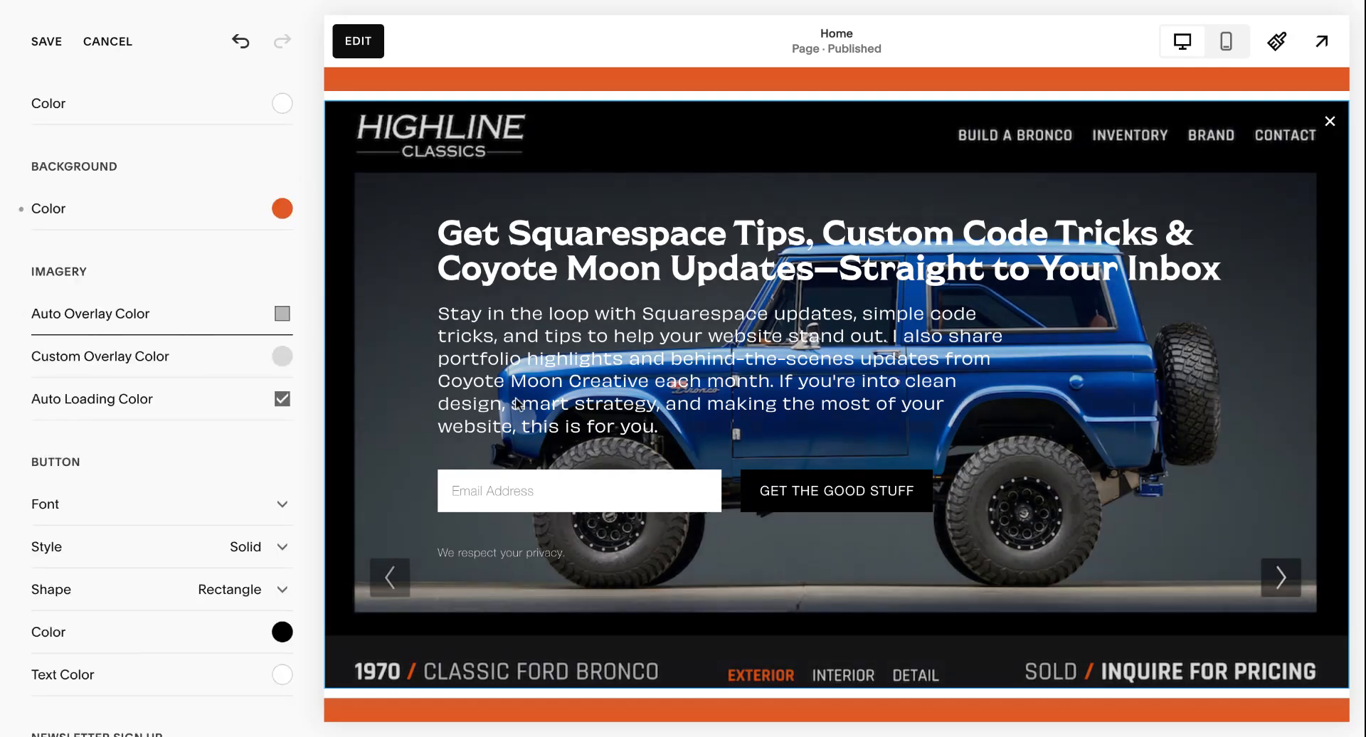
left_click(282, 317)
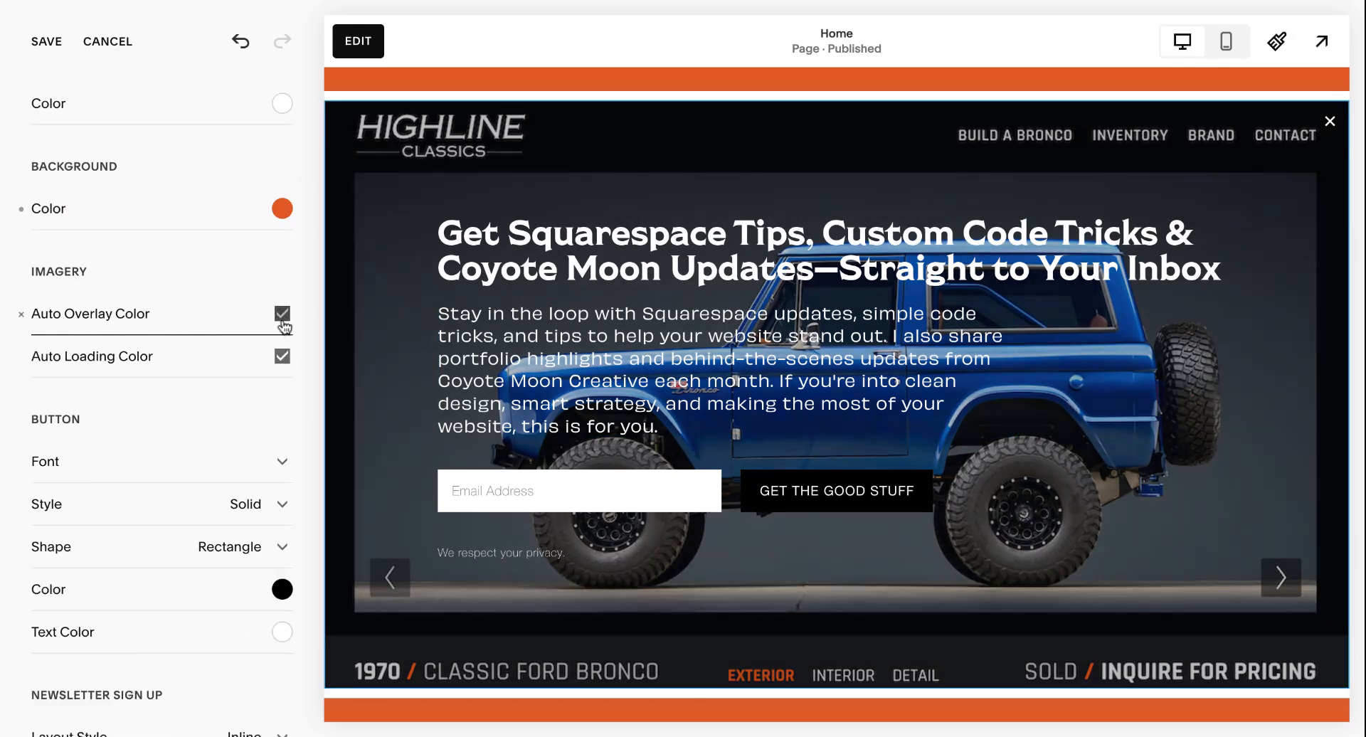
left_click(283, 316)
left_click(282, 318)
left_click(283, 313)
left_click(282, 314)
left_click(283, 314)
left_click(283, 314)
left_click(282, 314)
Step: Try darker opacities for the image's custom overlay color, up to 0.43, and close the color picker
left_click(282, 355)
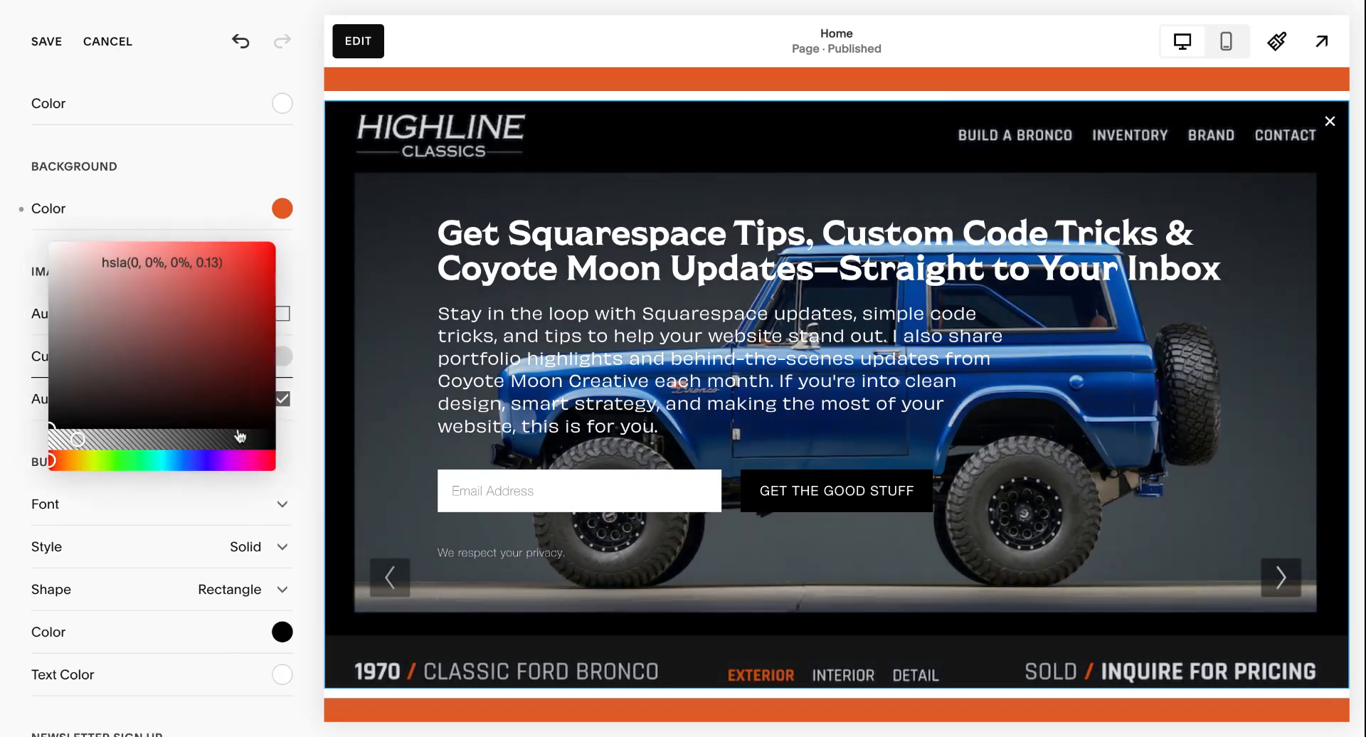
left_click(89, 441)
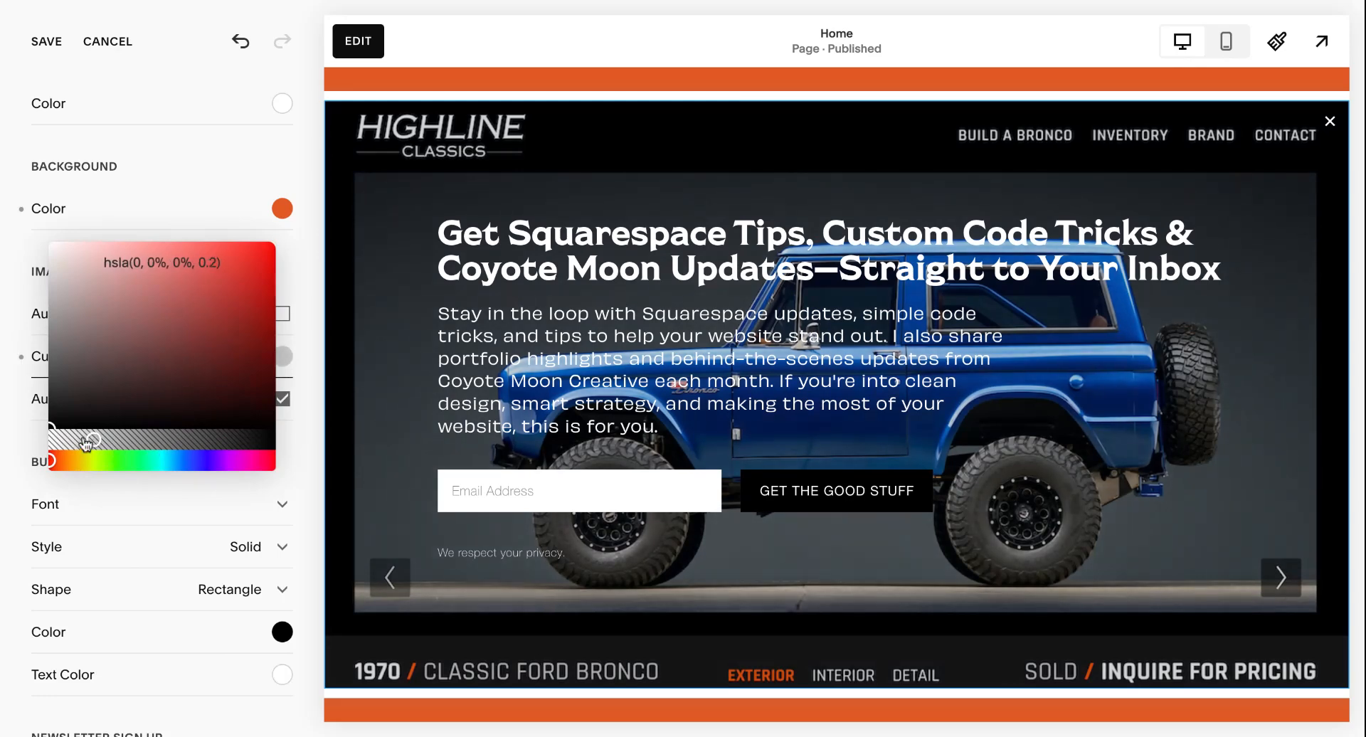
left_click_drag(87, 441, 146, 439)
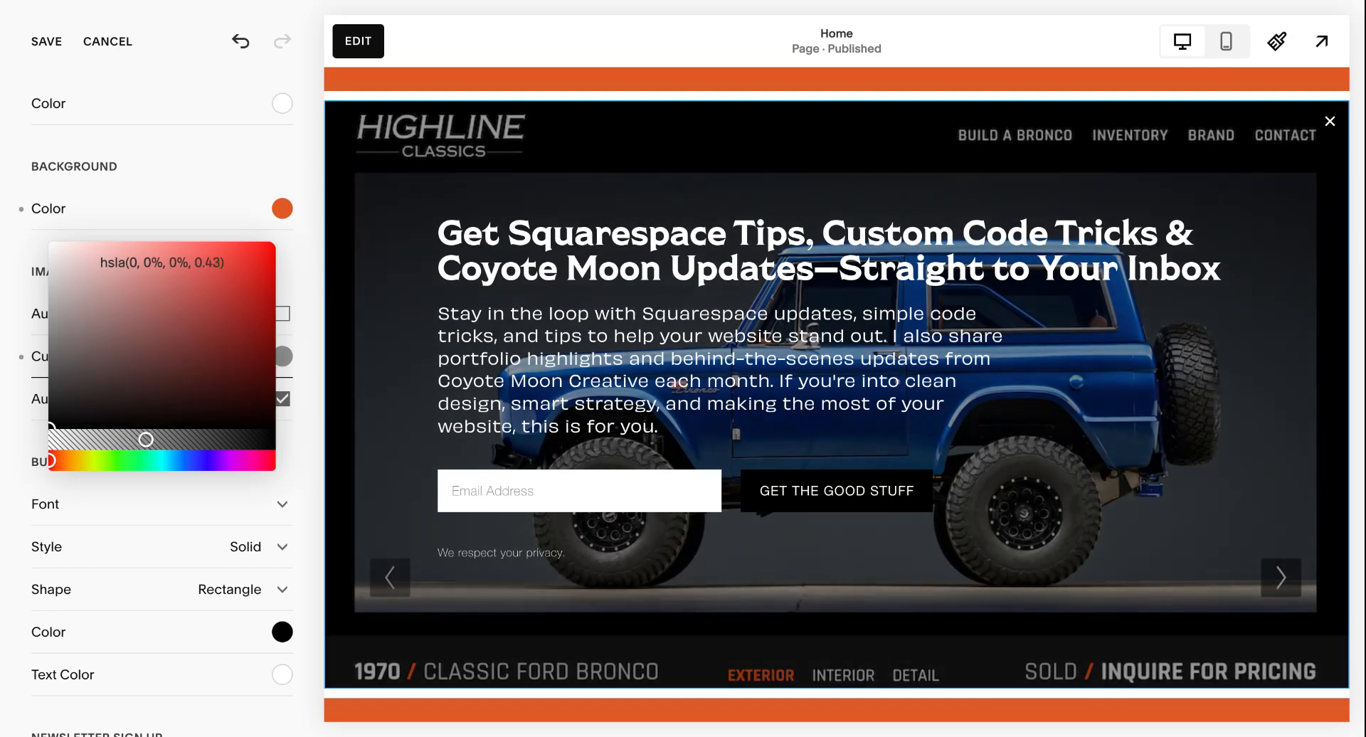
left_click(318, 350)
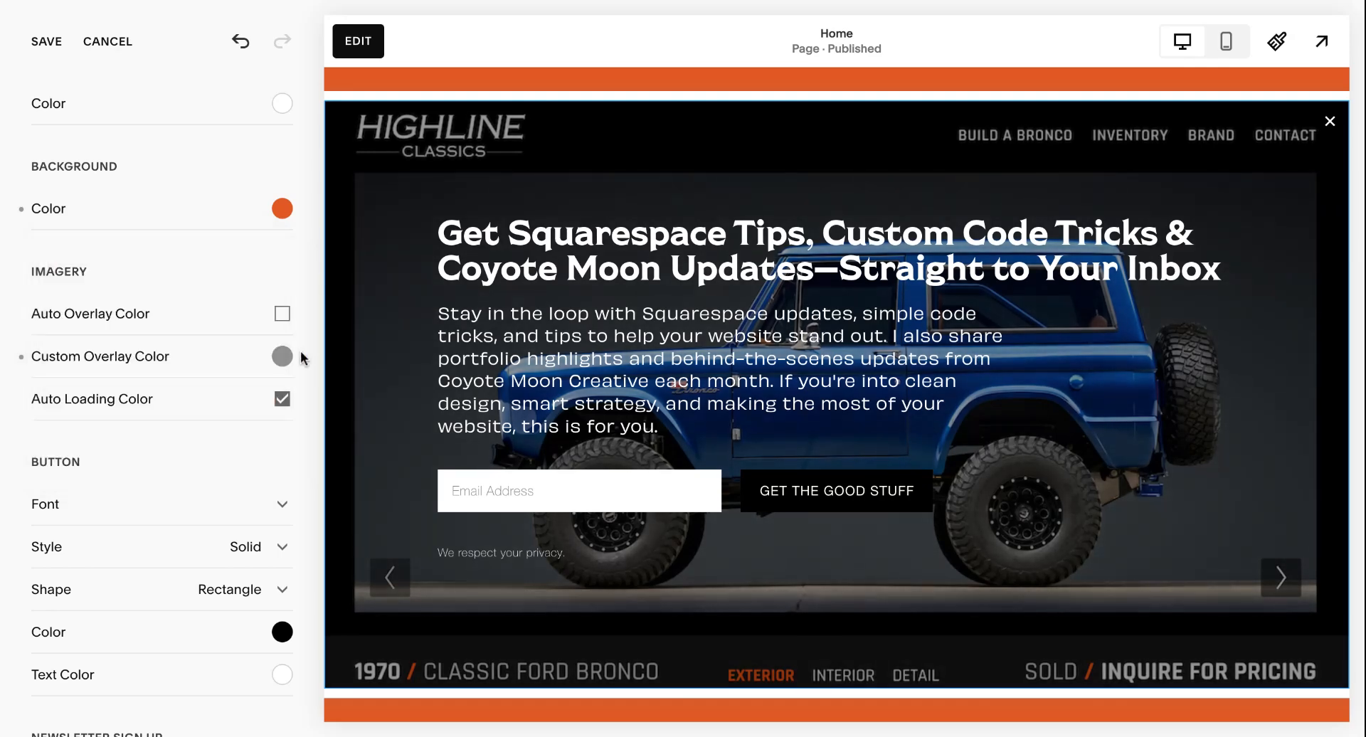
Step: Set the image's custom overlay color to #000 and lower its opacity to 0.53
left_click(282, 356)
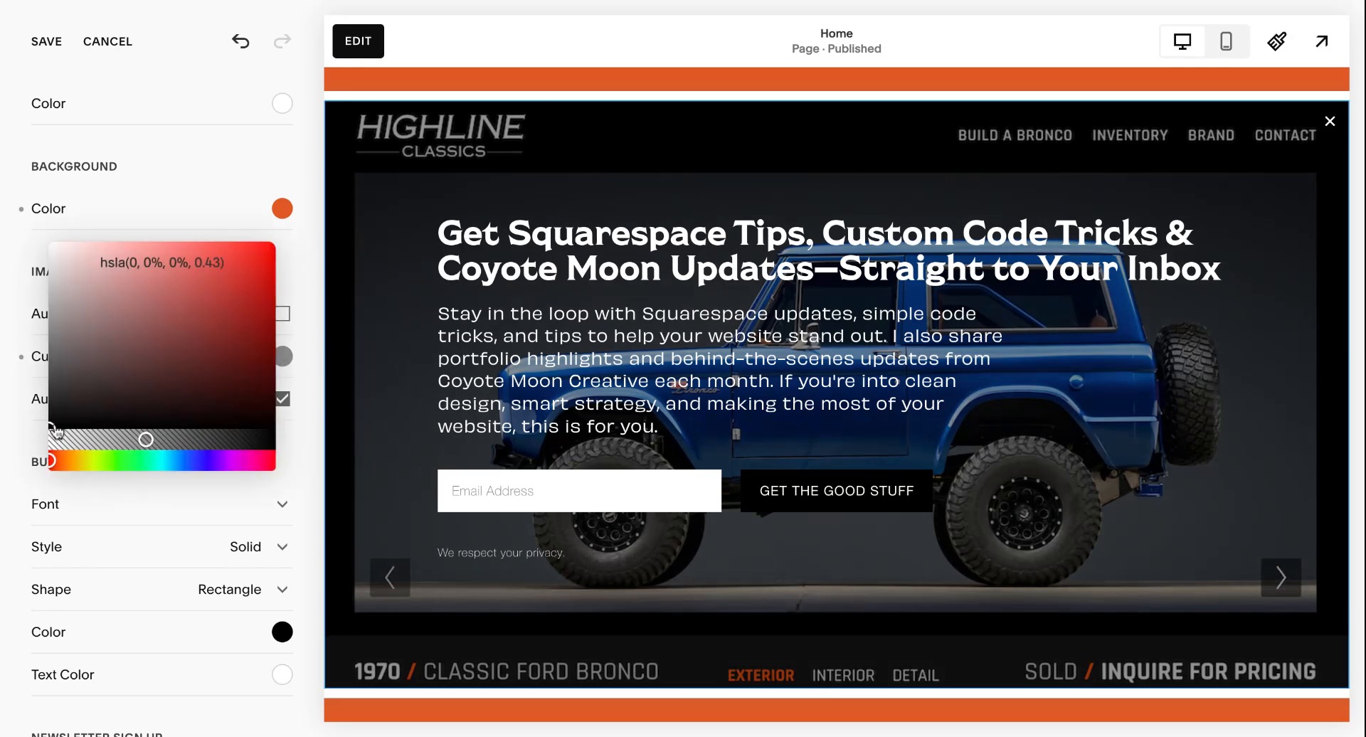
left_click_drag(57, 429, 70, 431)
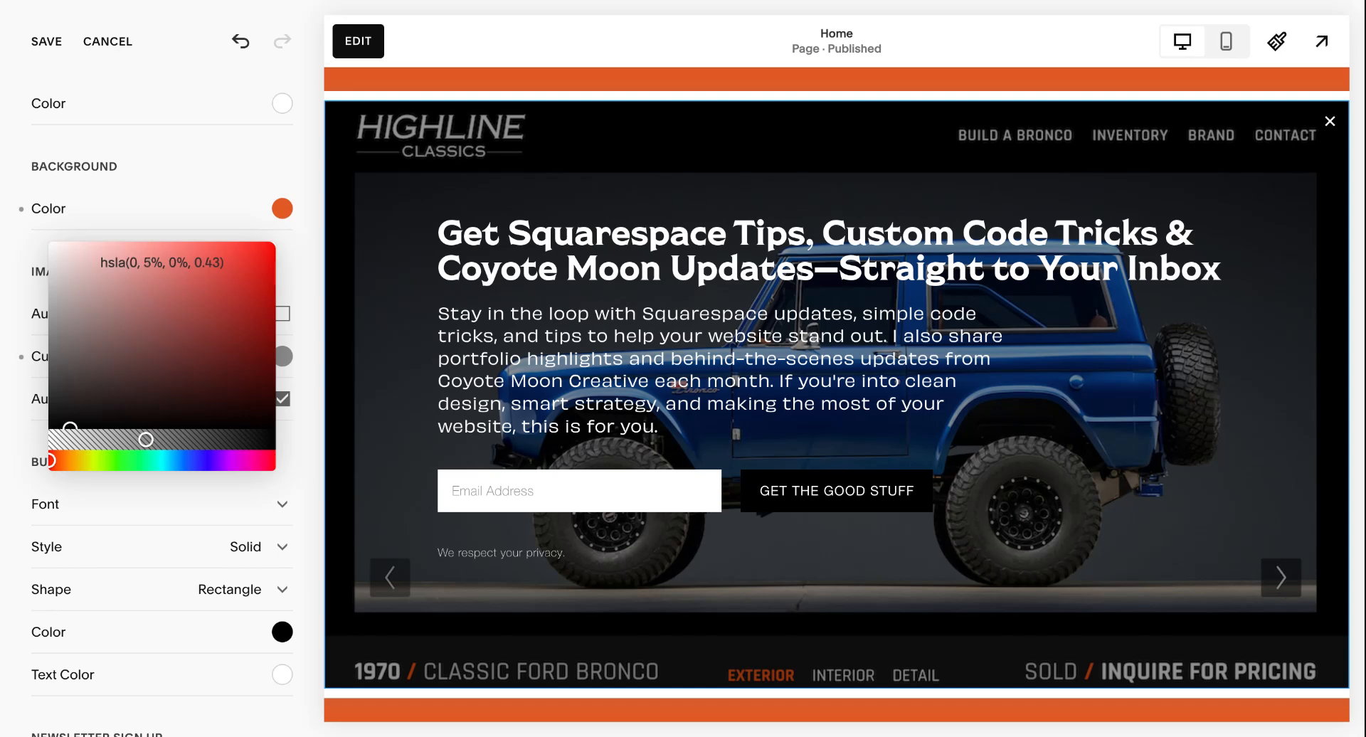
left_click(169, 261)
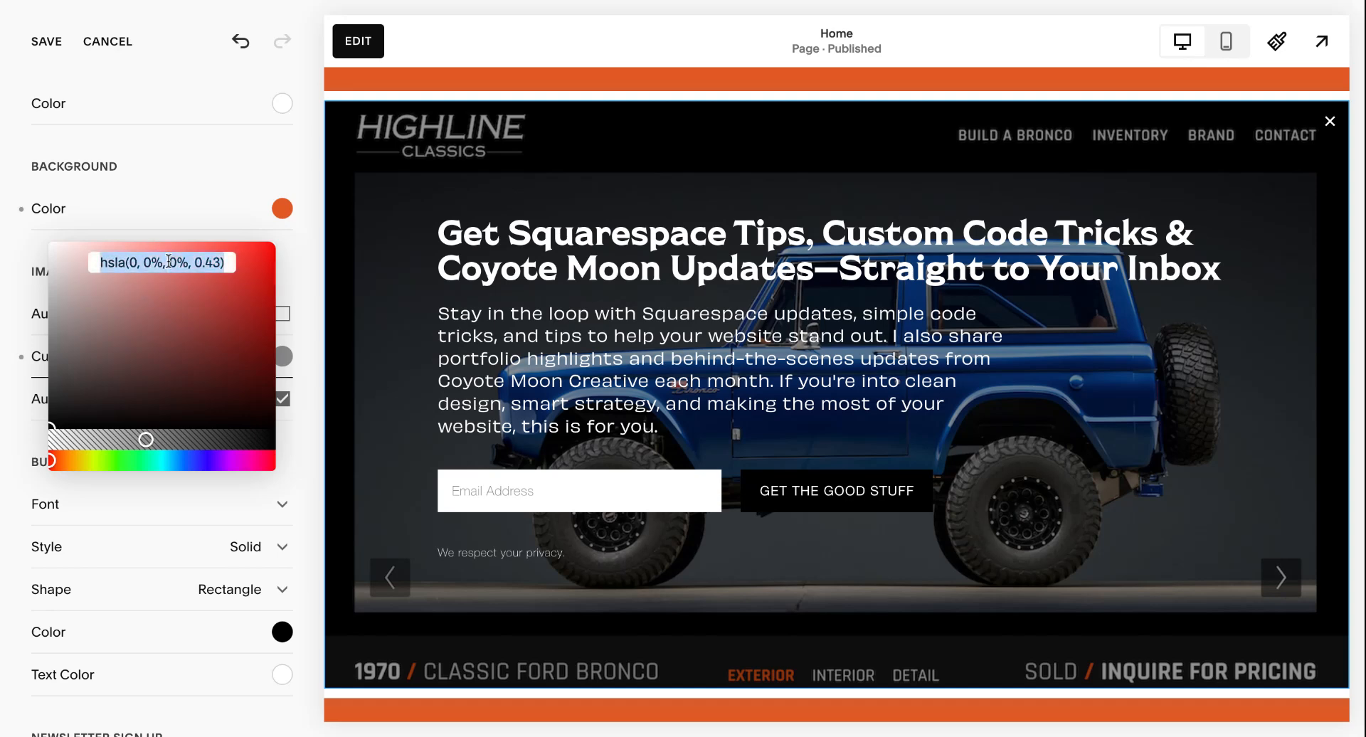
type("#000")
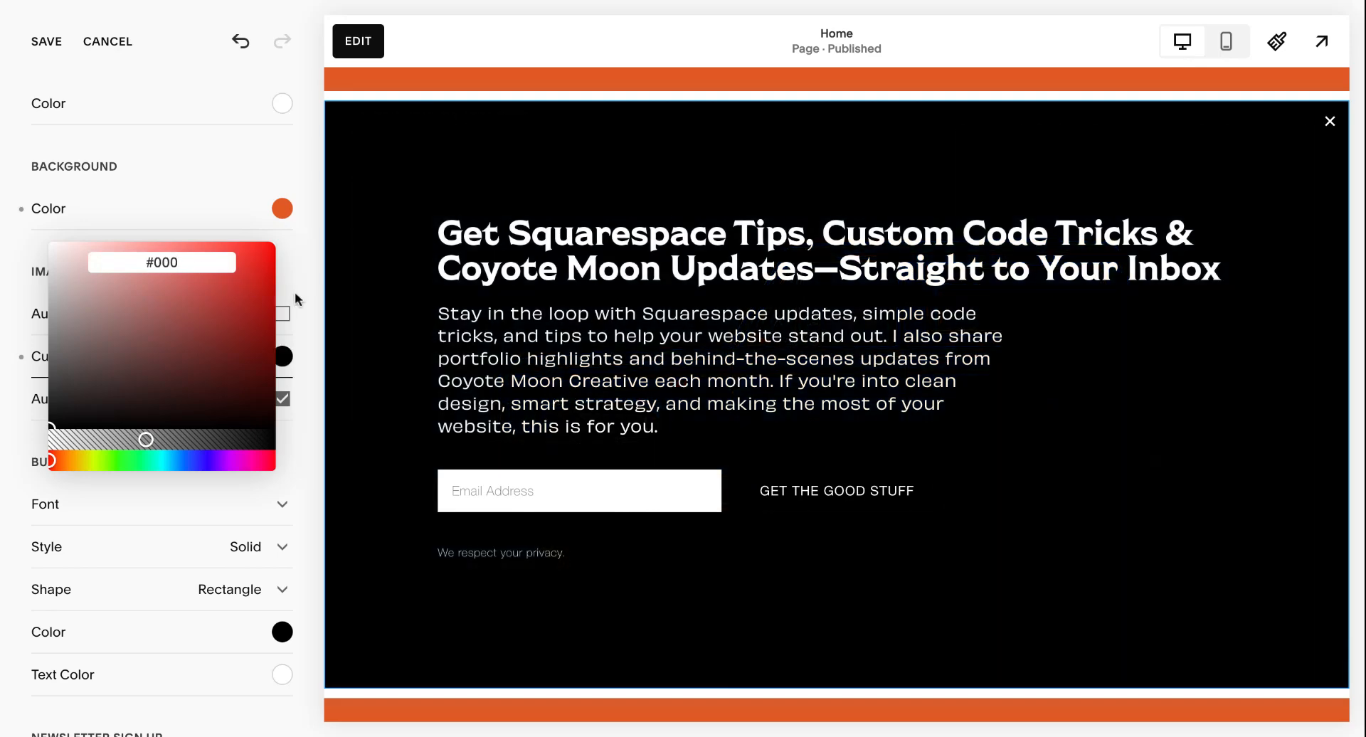
left_click(287, 365)
left_click(286, 367)
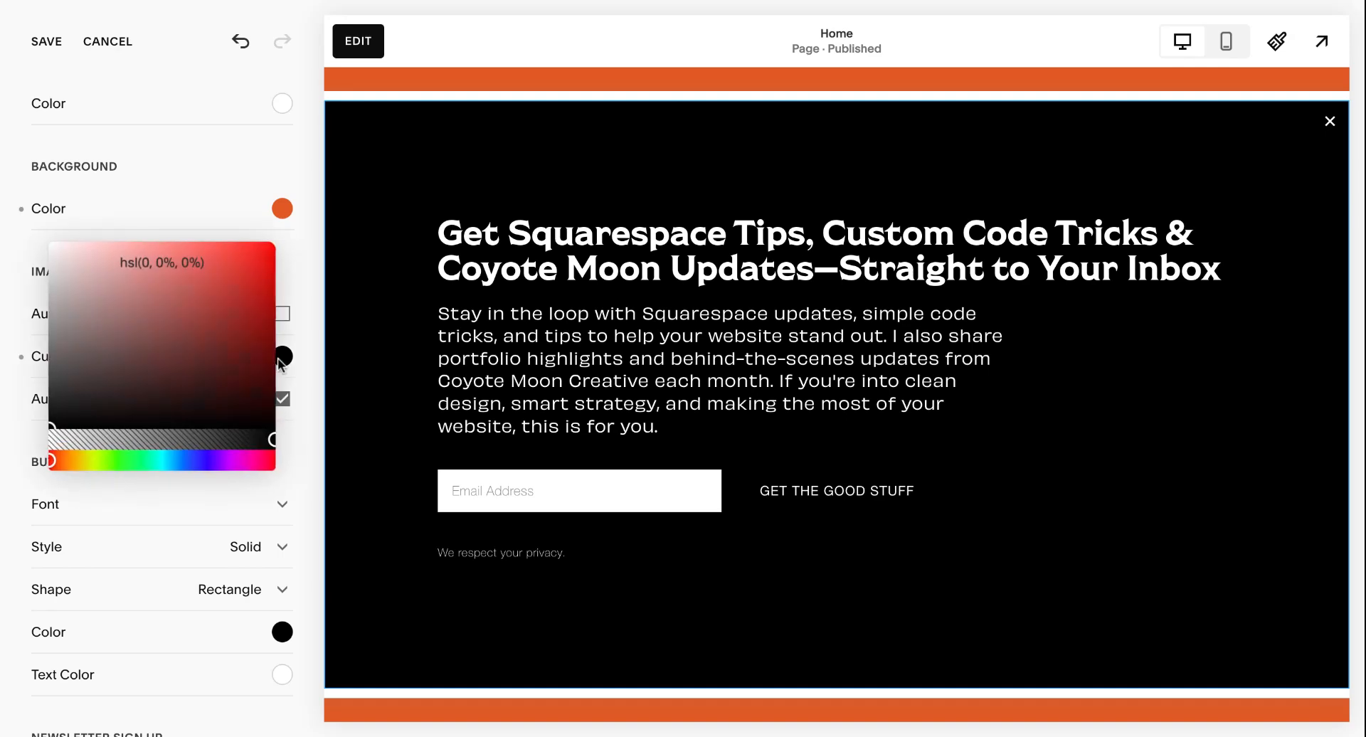
left_click_drag(269, 442, 168, 439)
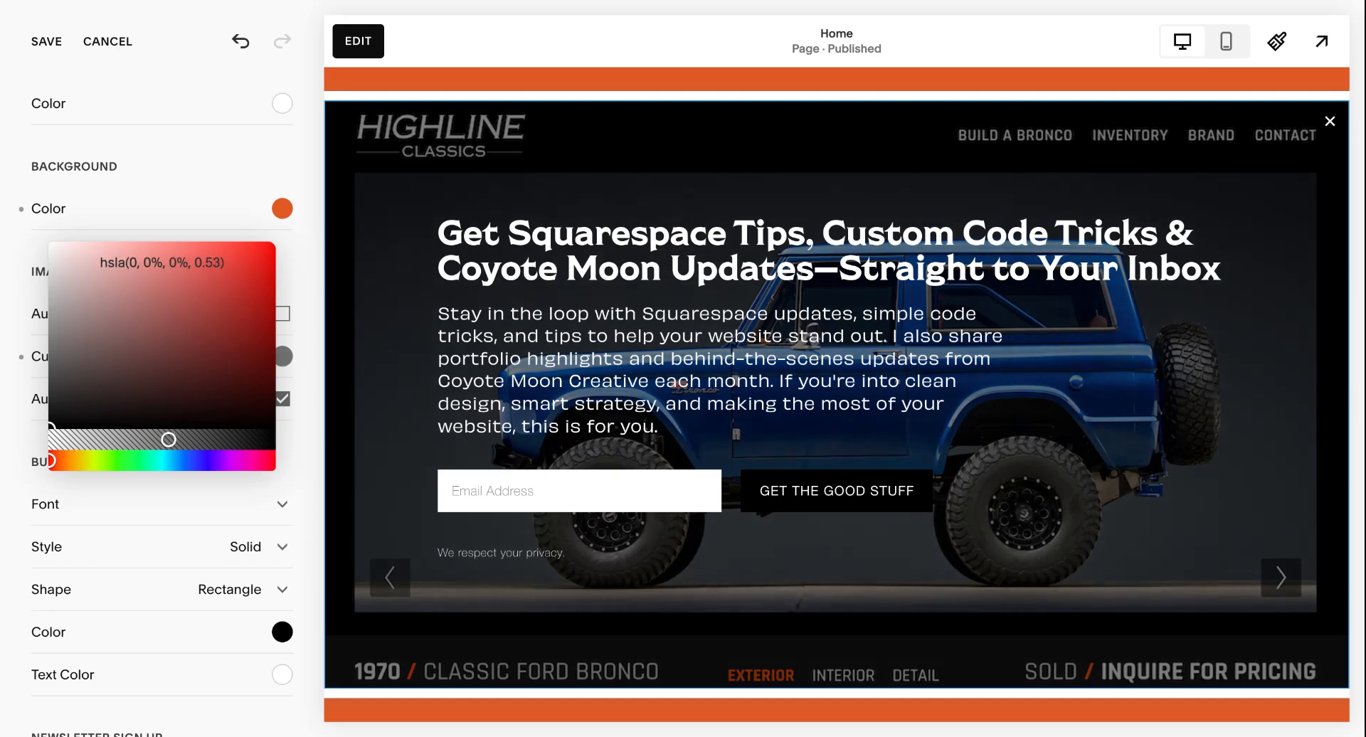
left_click(320, 392)
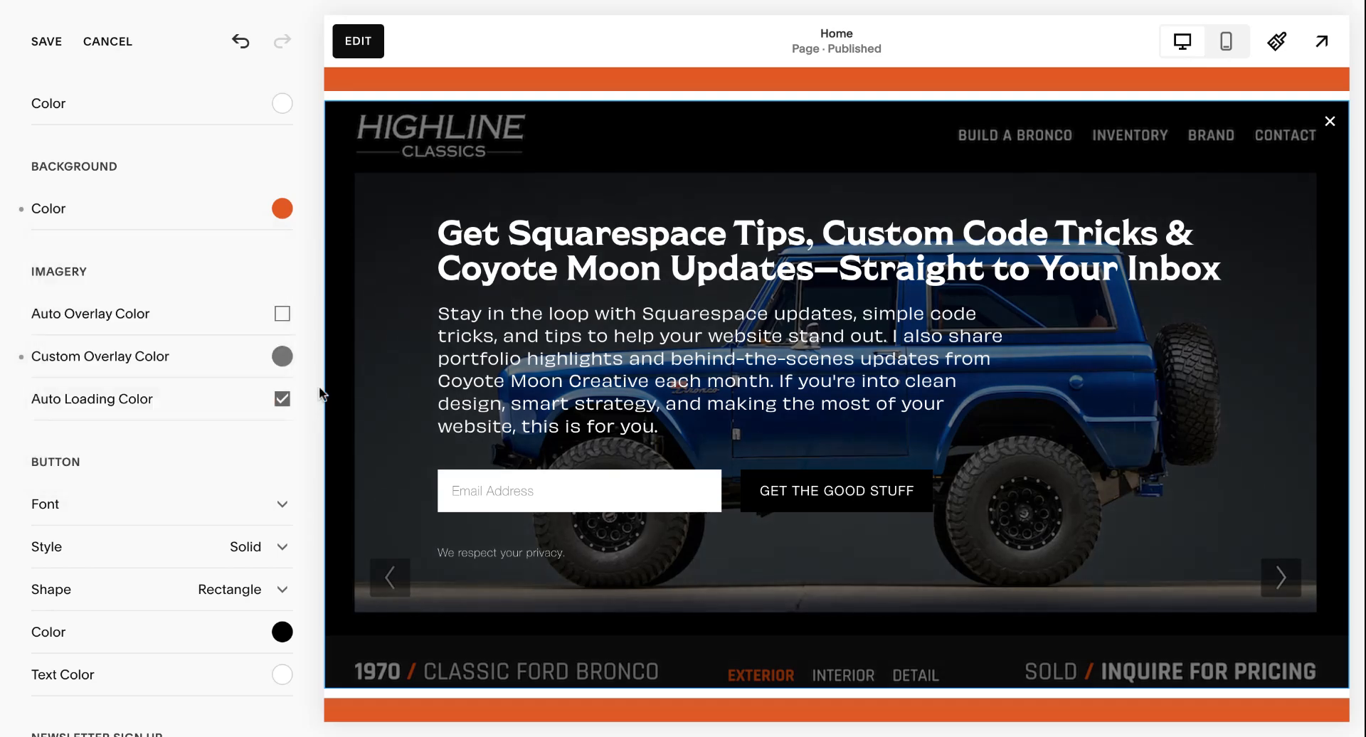
Step: Set the pop-up button's font to Obviously and close the font settings
scroll(323, 412, "down", 2)
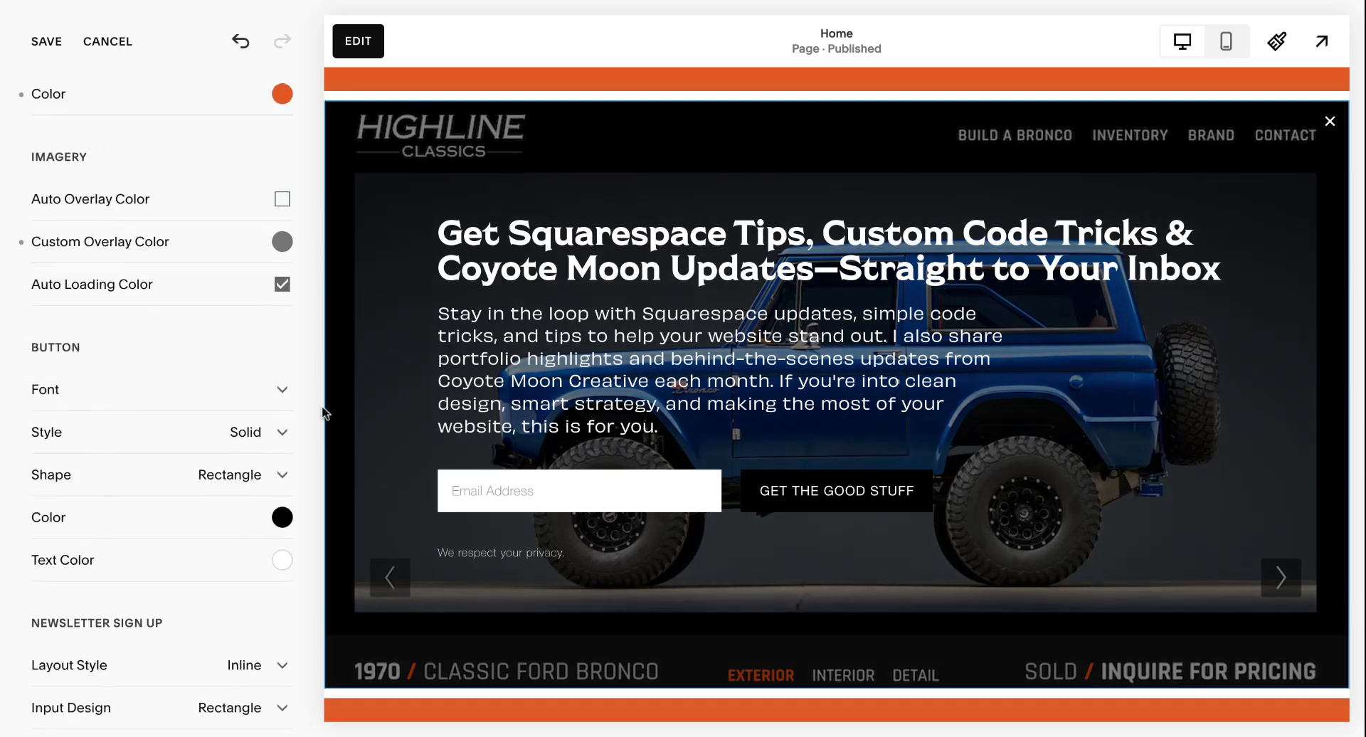
left_click(263, 391)
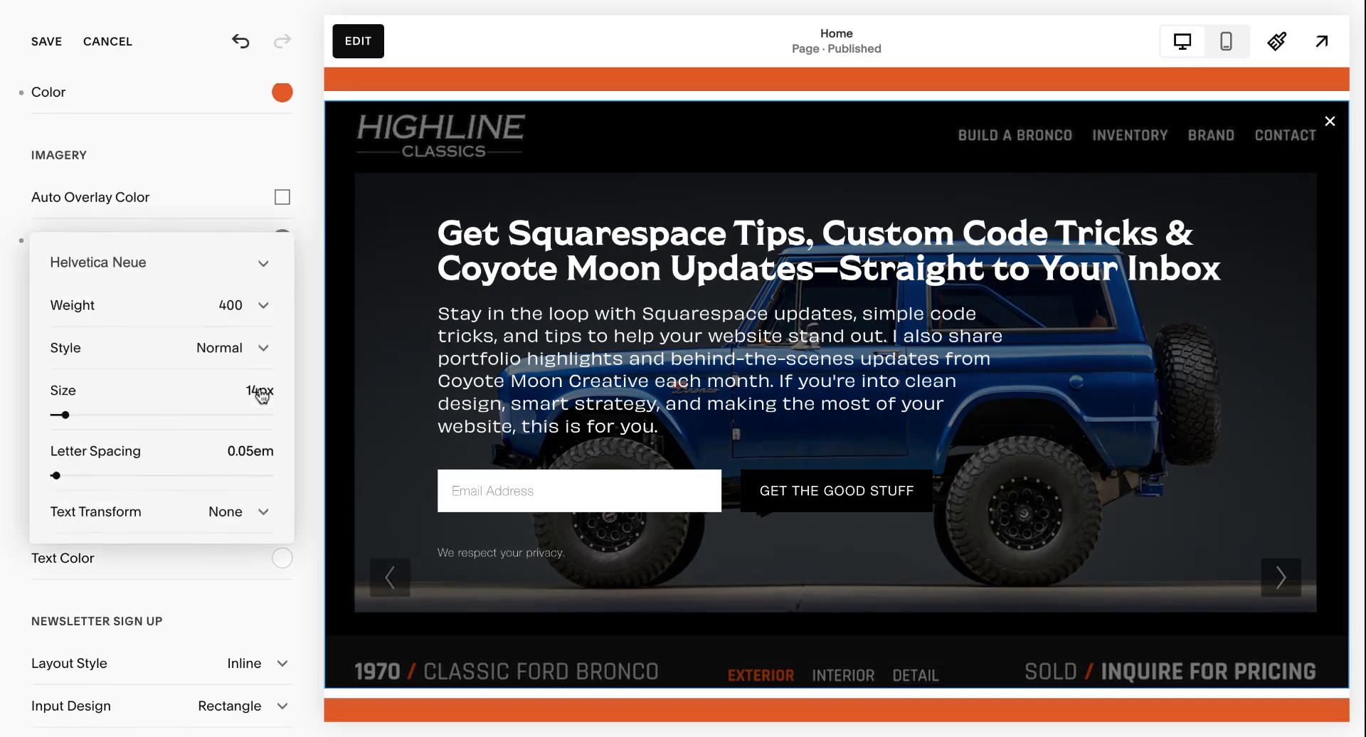
left_click(183, 264)
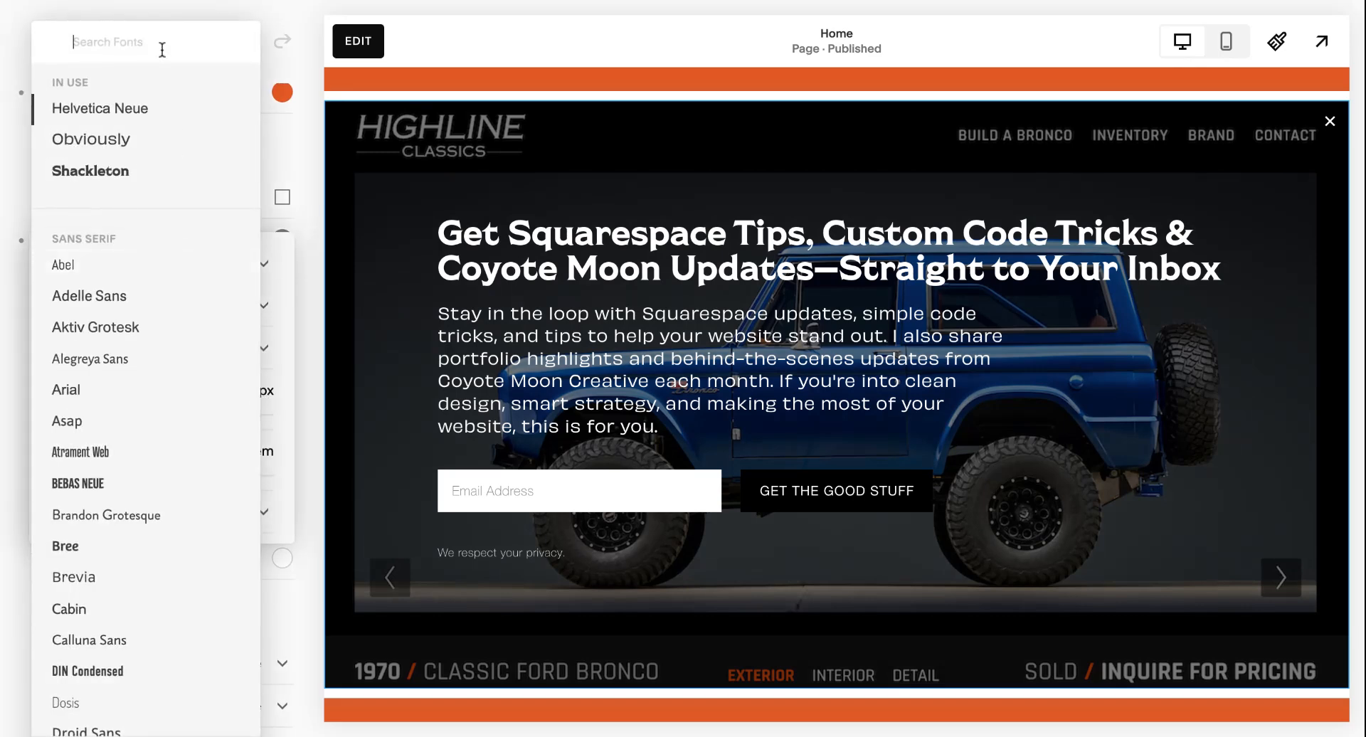
left_click(123, 139)
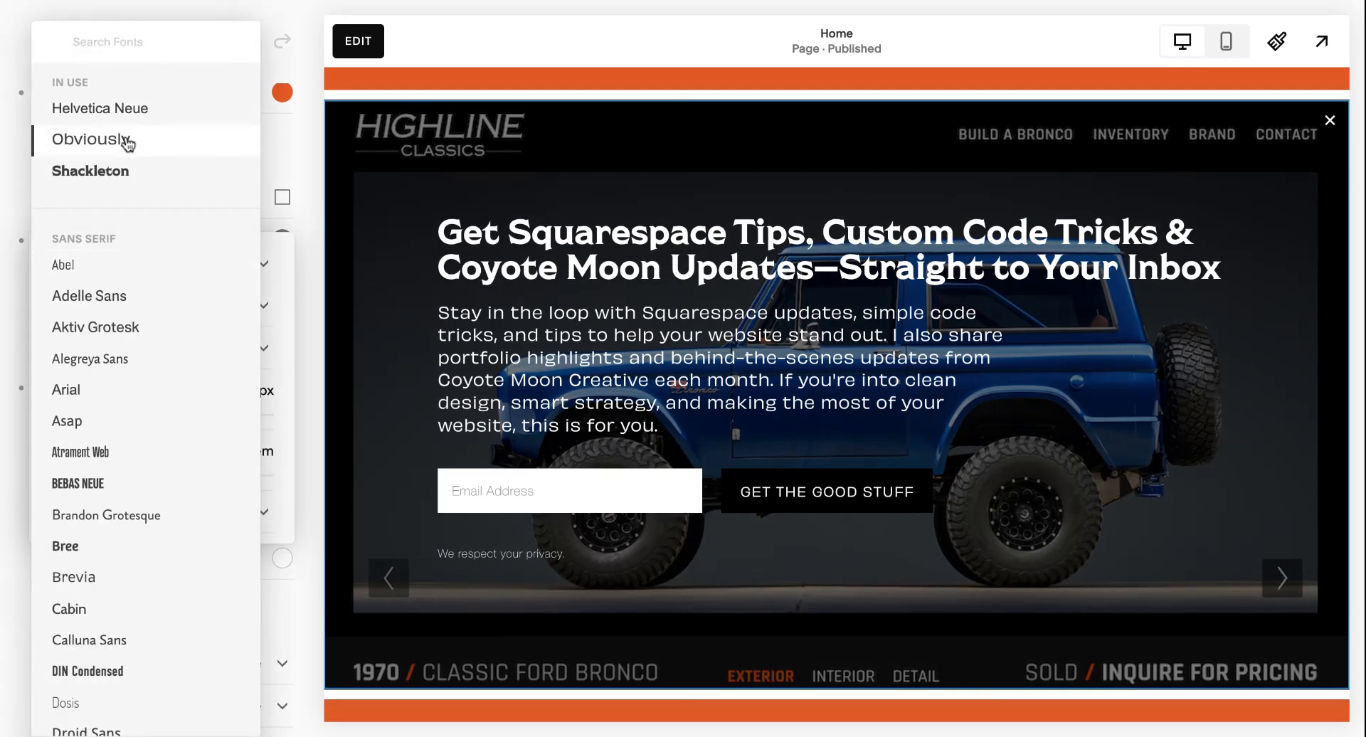
left_click(299, 300)
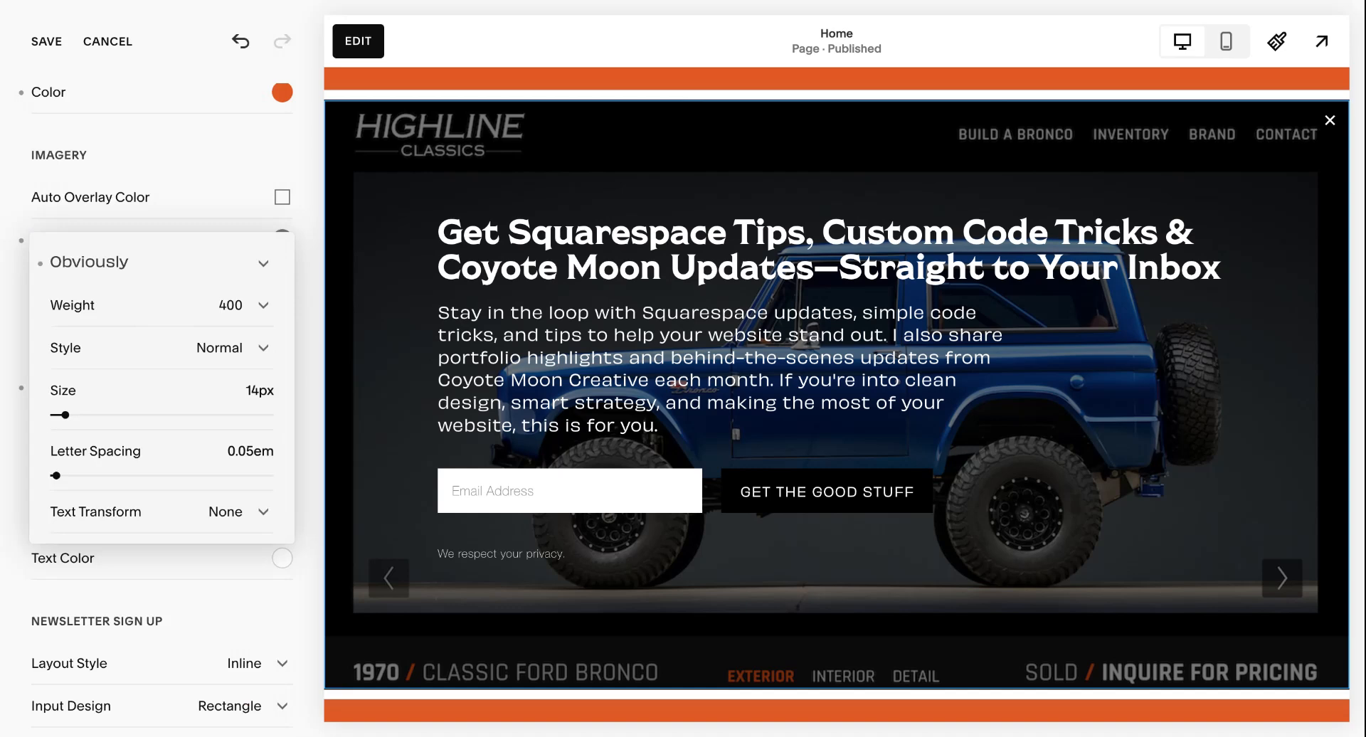
left_click(302, 300)
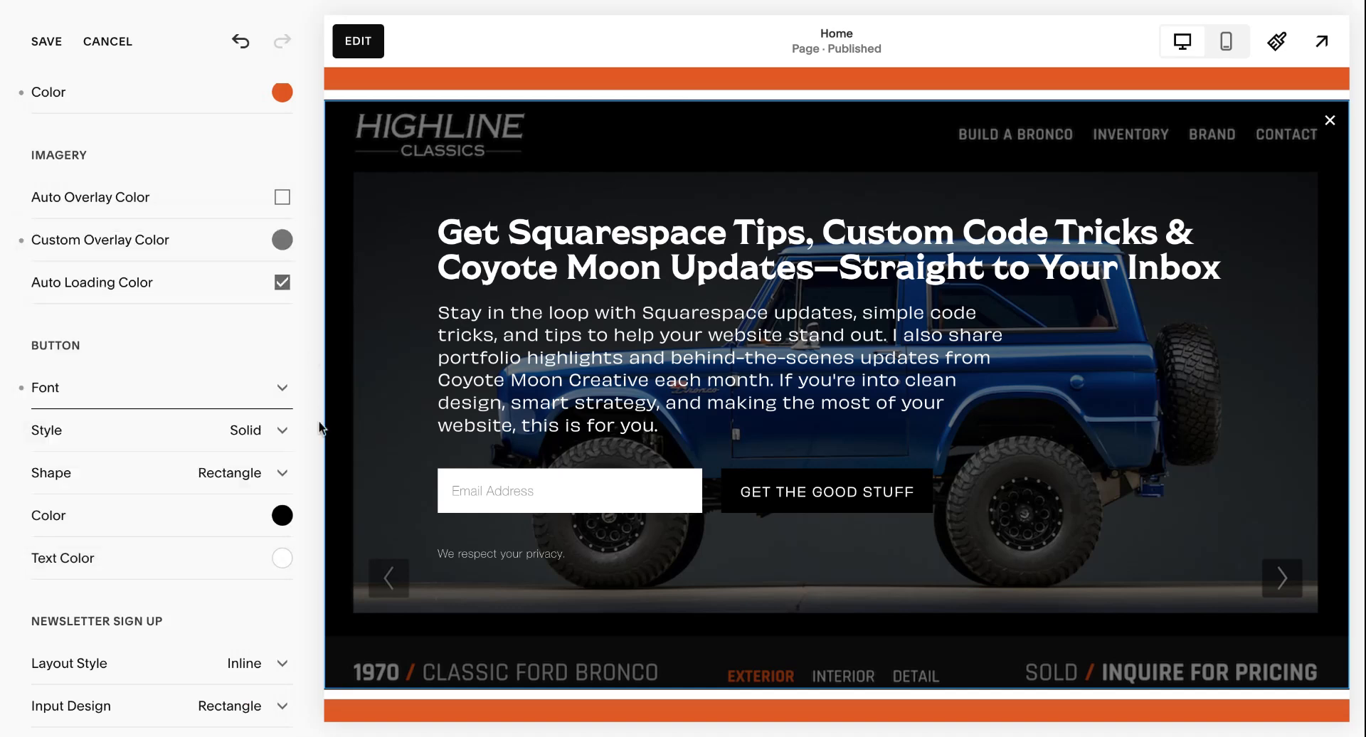
Step: Set the button text's weight to 500 and its text transform to Uppercase
left_click(191, 400)
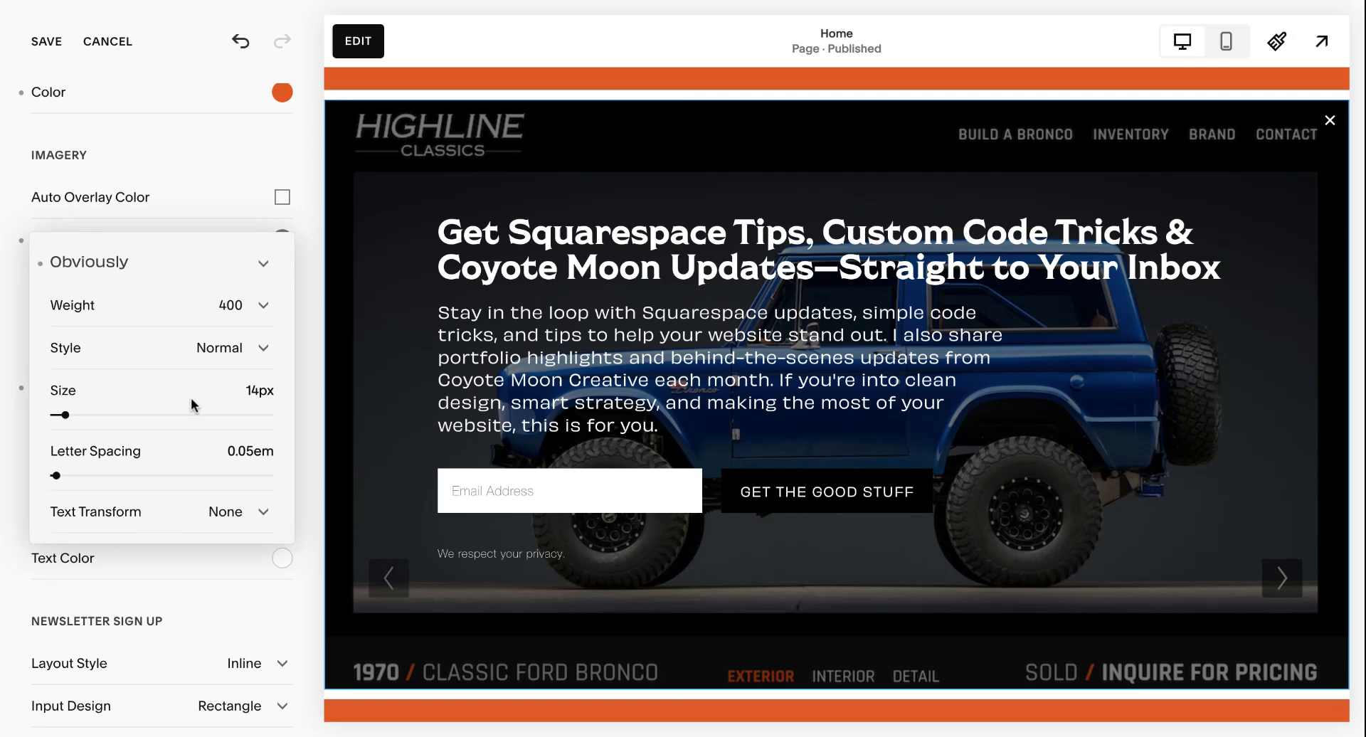
left_click(229, 304)
left_click(221, 352)
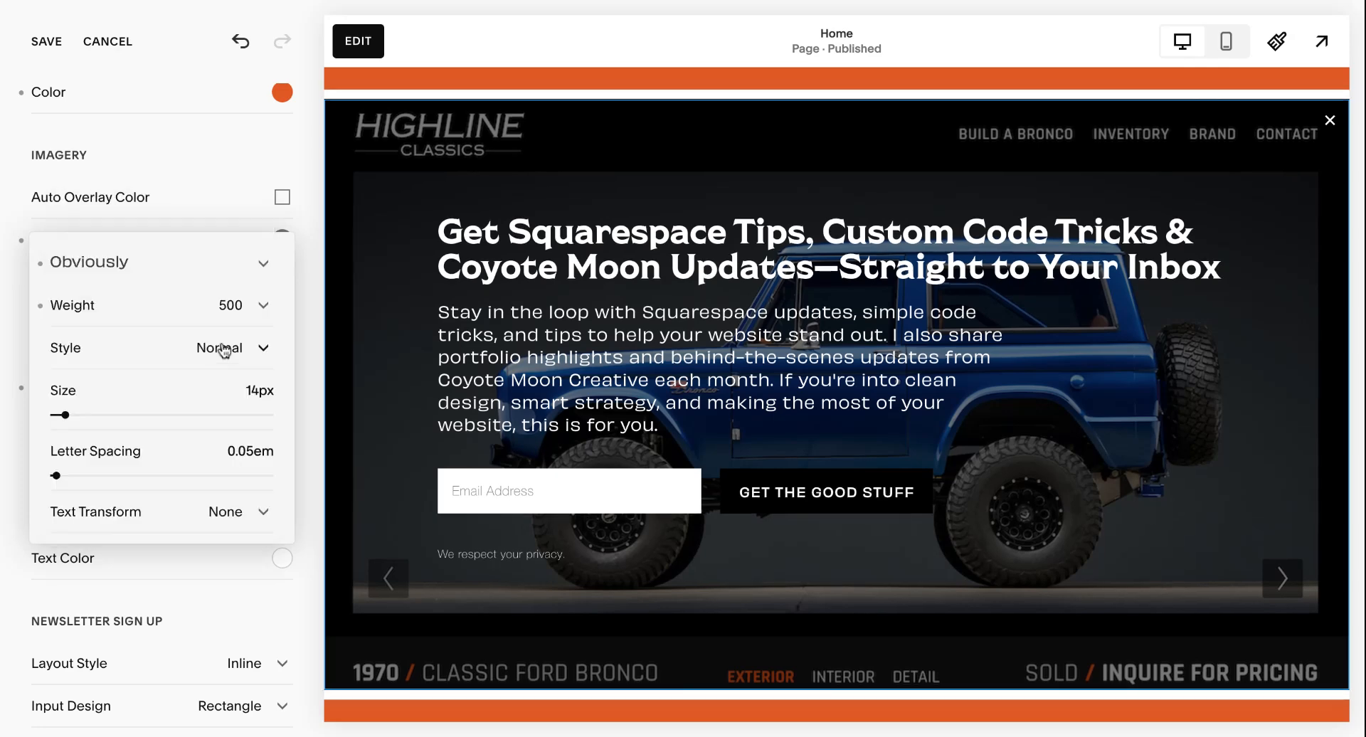
left_click(194, 521)
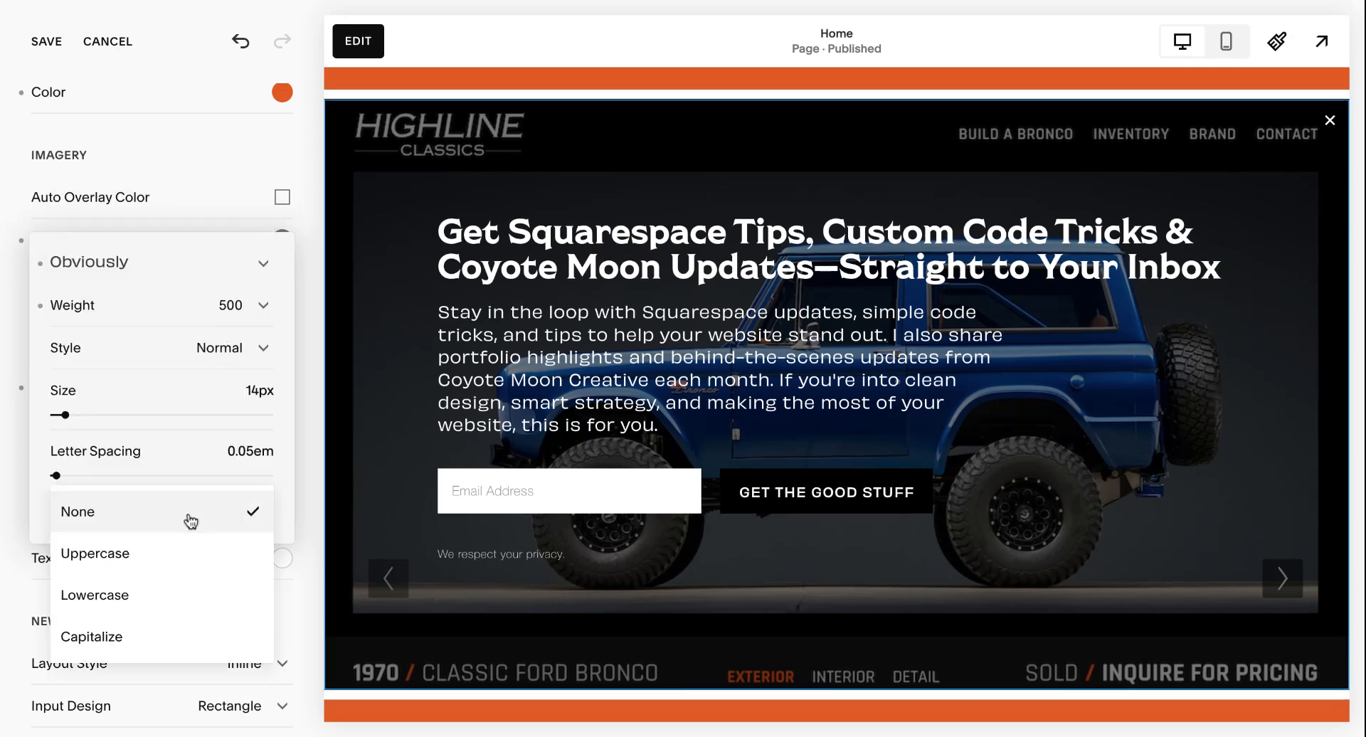
left_click(189, 552)
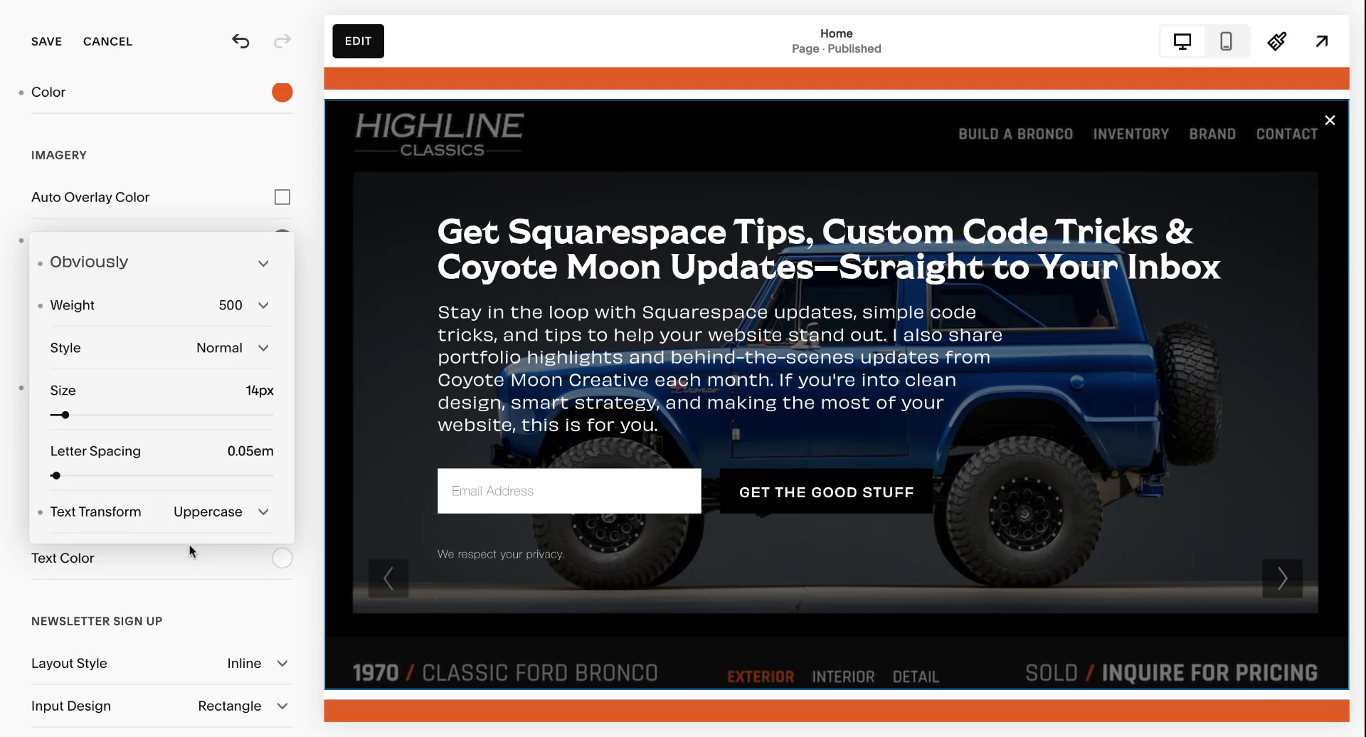
Step: Set the button text's letter spacing to 0.02em and, after trying 17px, its size to 15px
left_click(254, 451)
key("BackSpace")
type("2")
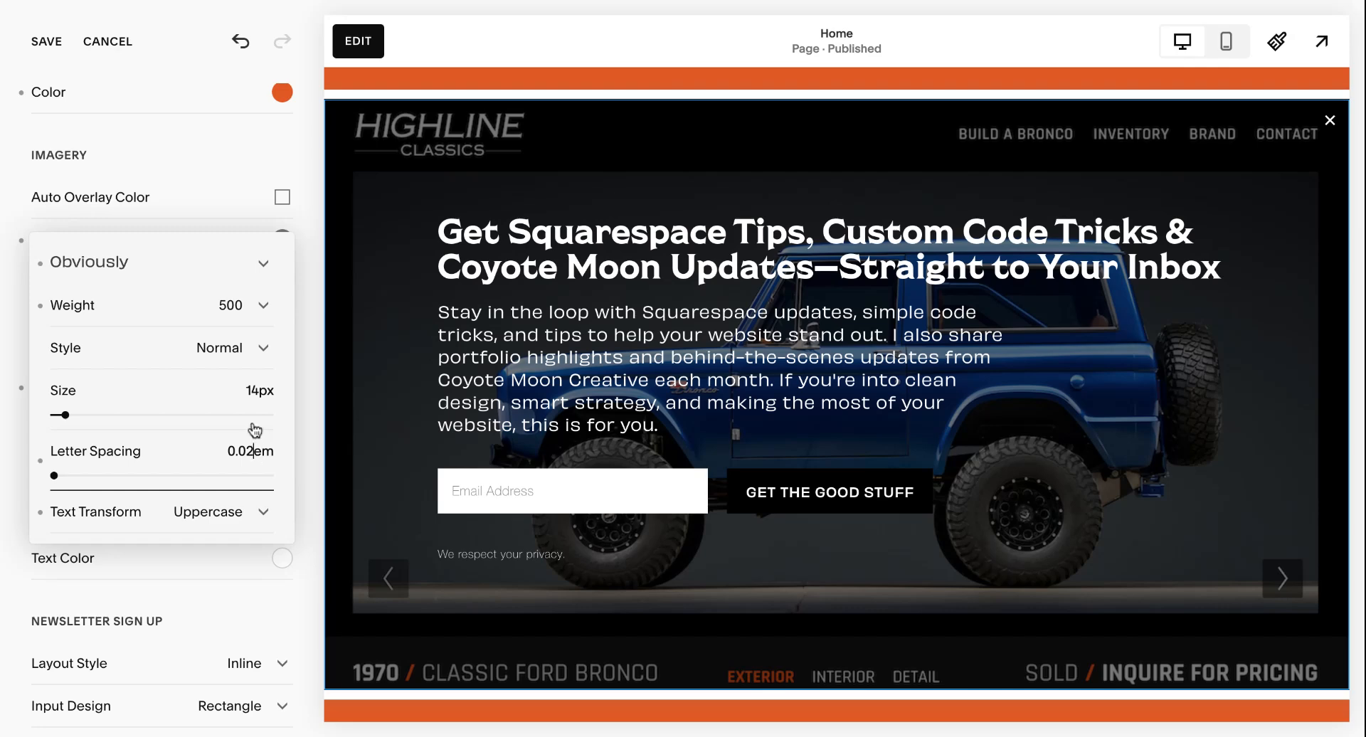
left_click(258, 391)
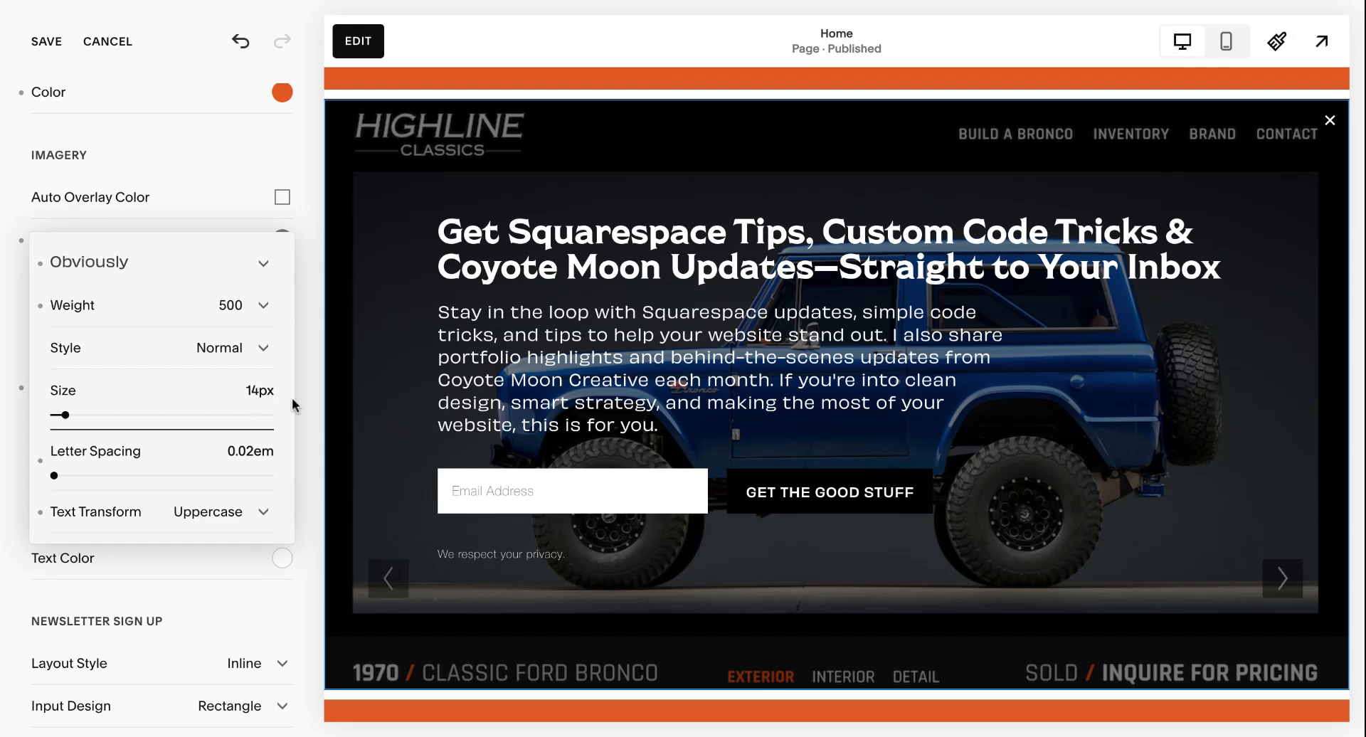
key("BackSpace")
type("7")
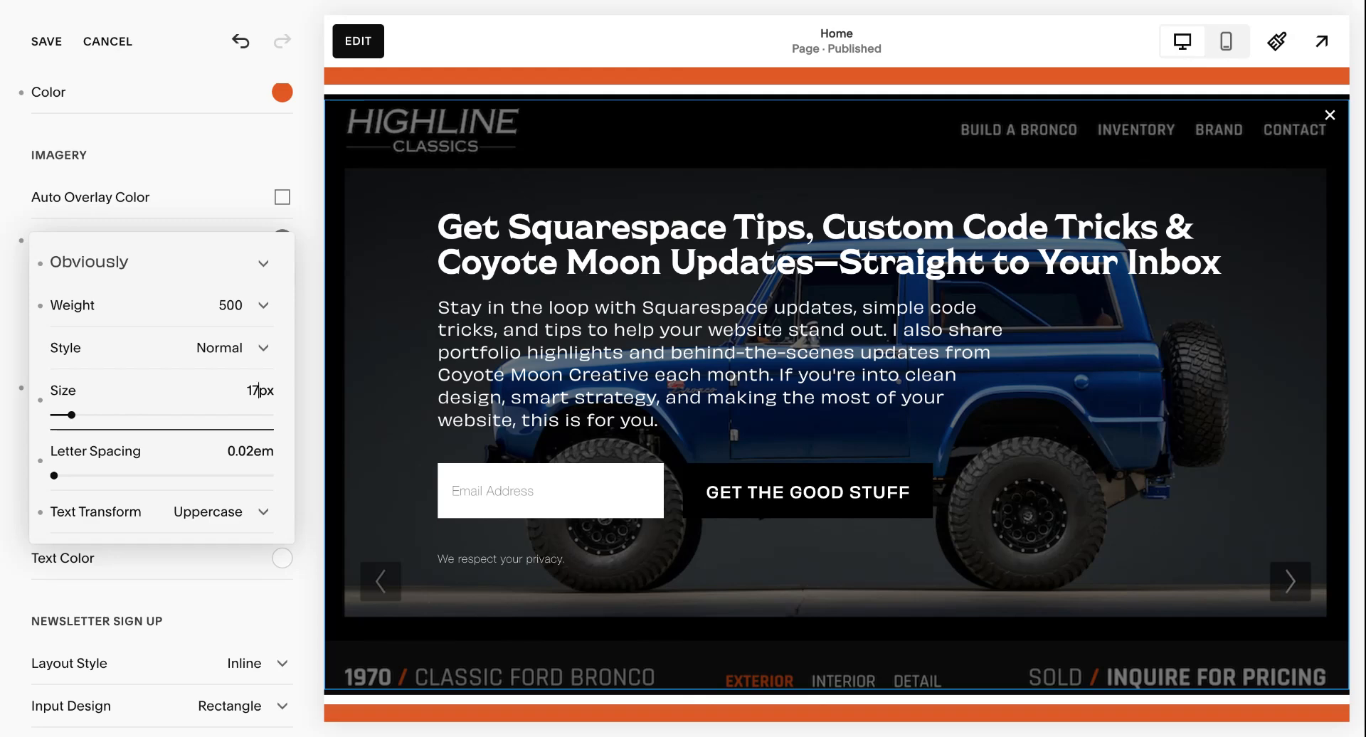
key("BackSpace")
type("5")
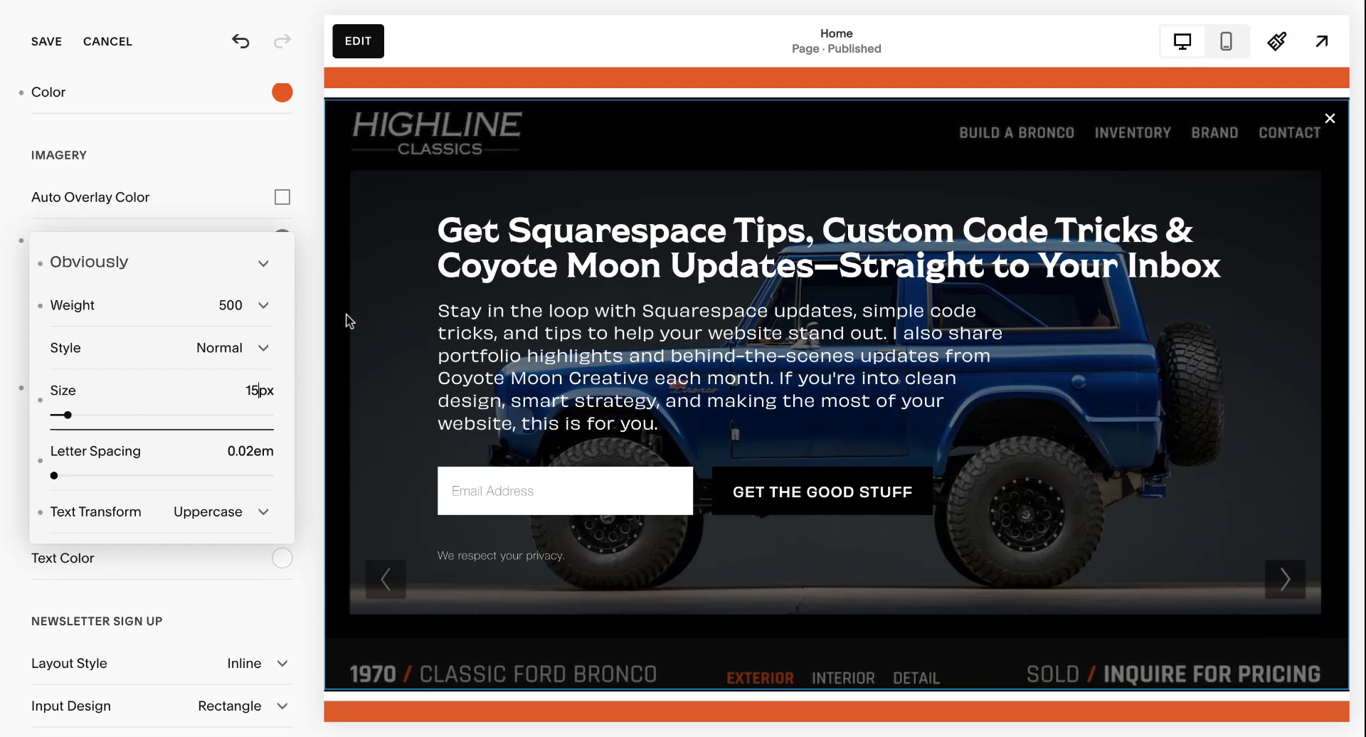
left_click(301, 321)
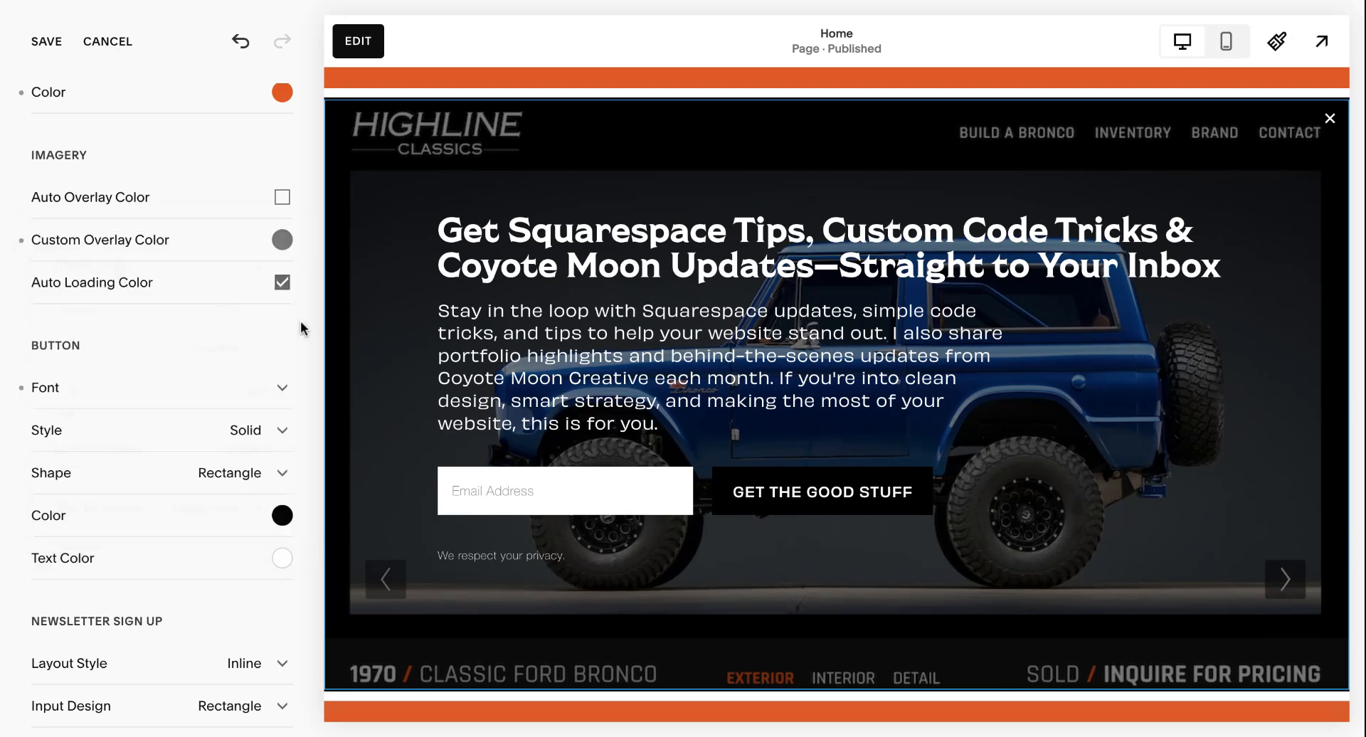
Step: Try the Outline and Raised button styles, and return the style to Solid
left_click(173, 434)
left_click(164, 468)
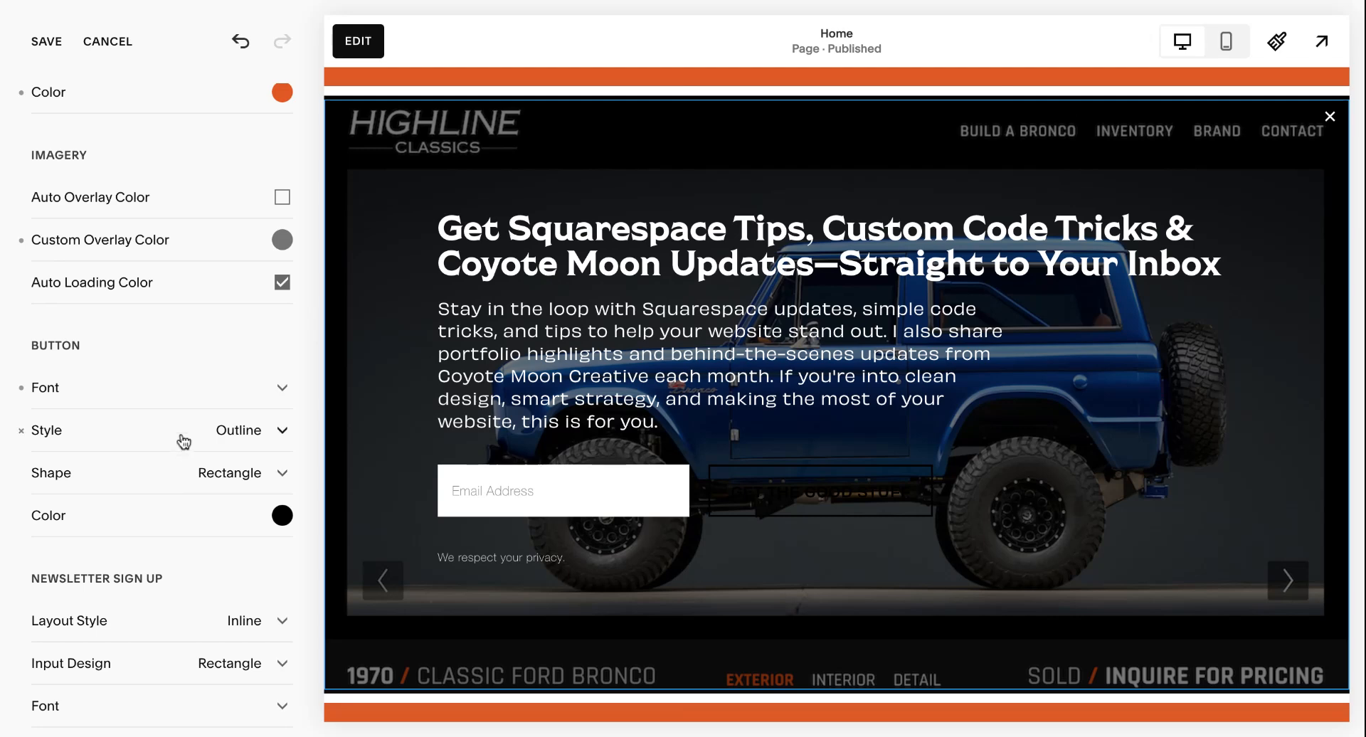
left_click(183, 438)
left_click(174, 477)
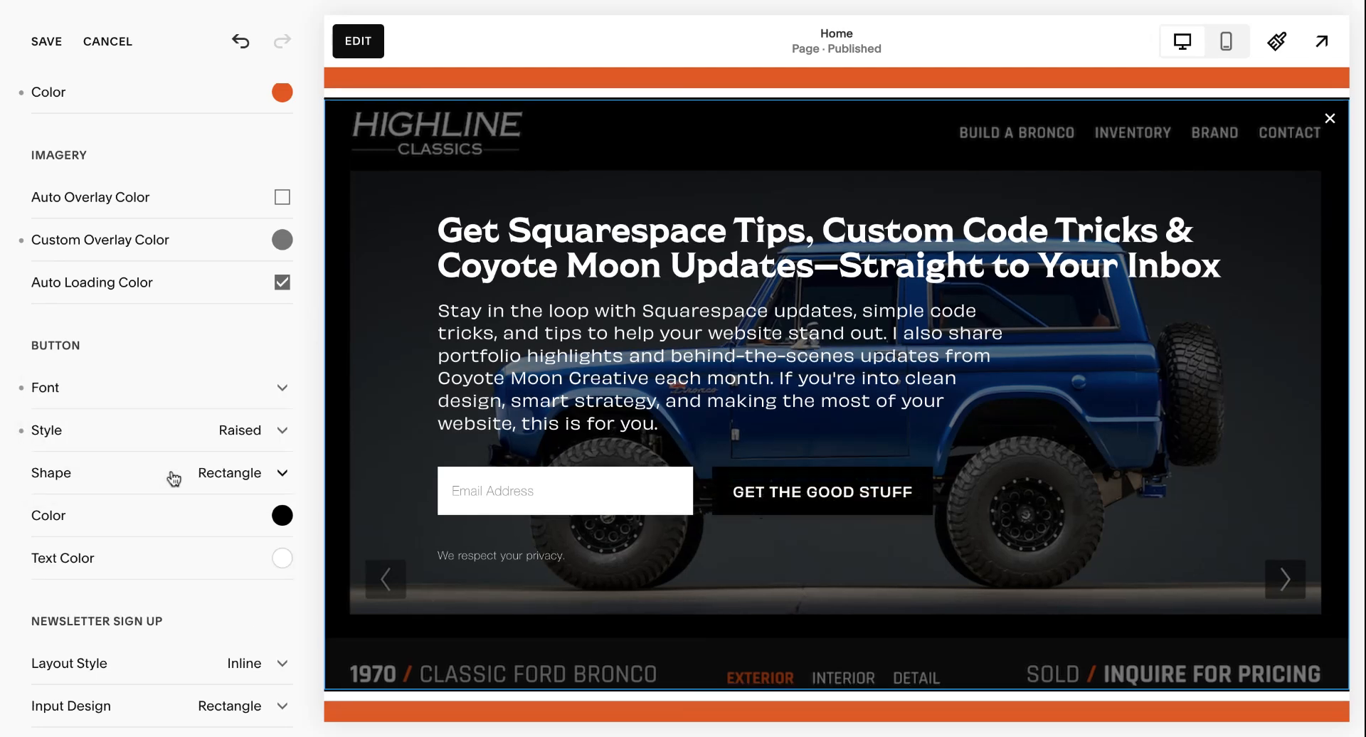
left_click(244, 431)
left_click(290, 351)
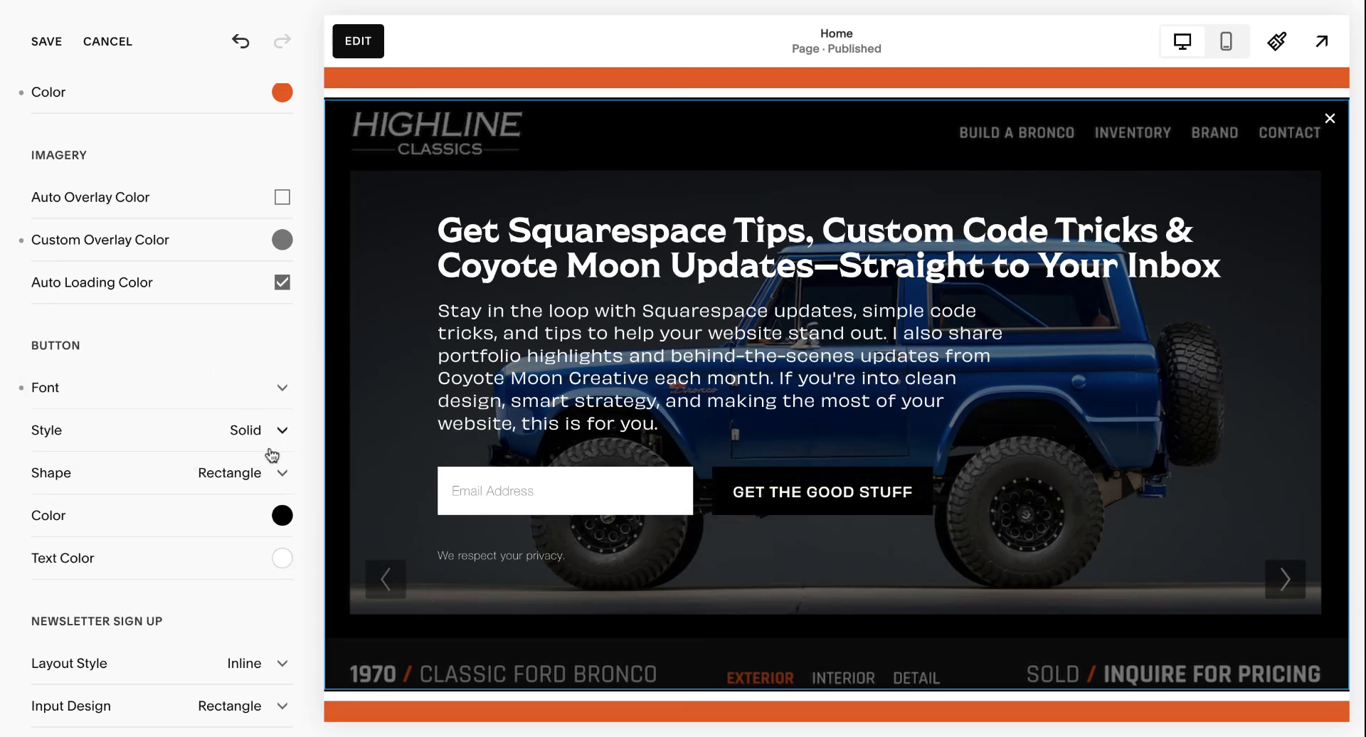
Step: Set the pop-up button's shape to Rounded Corners
left_click(220, 479)
left_click(223, 478)
left_click(225, 482)
left_click(211, 512)
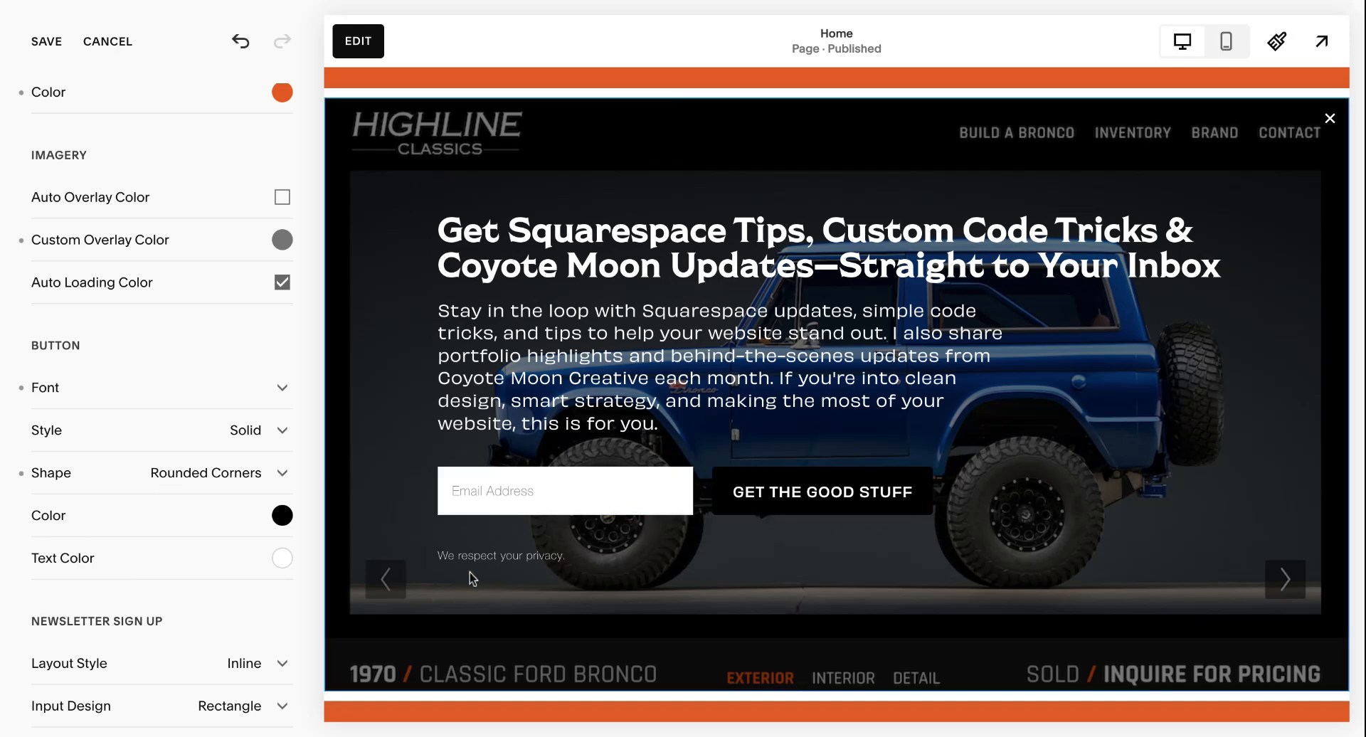
Step: Set the pop-up button's fill color to #E05621
left_click(130, 530)
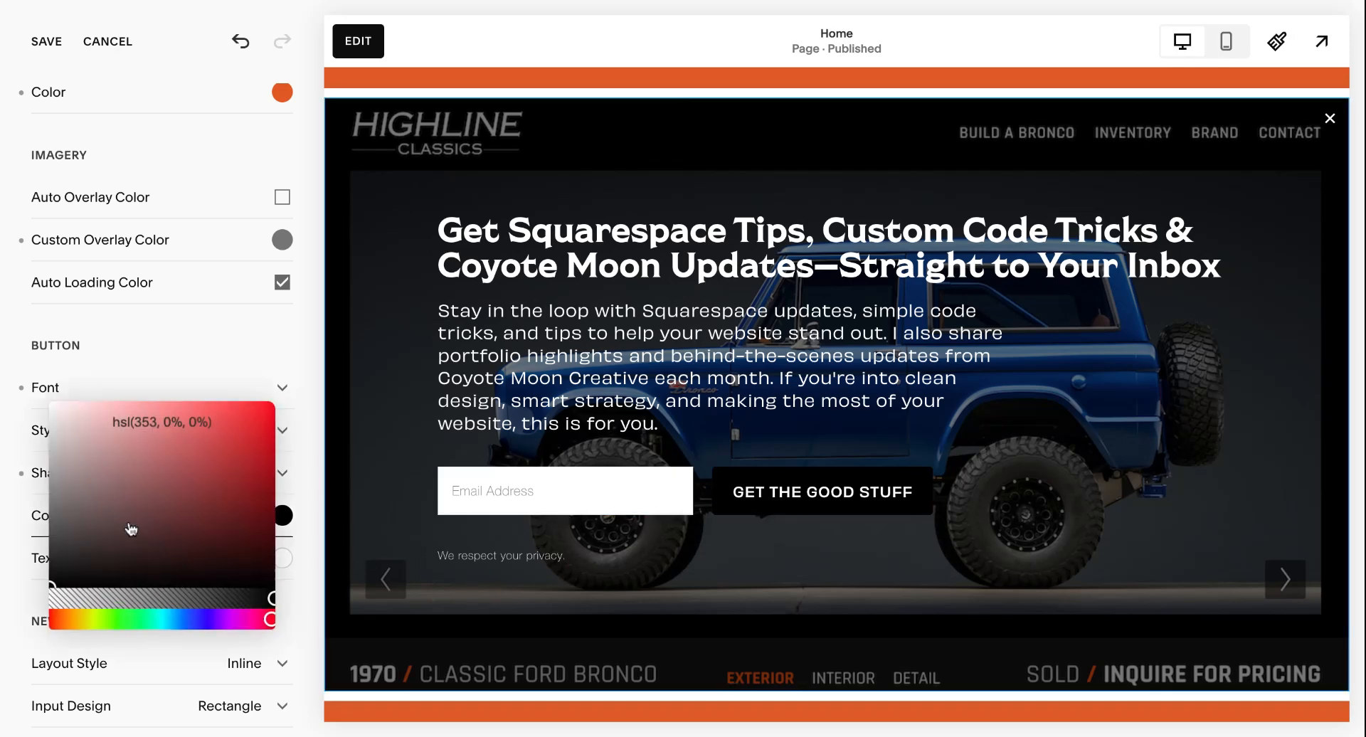
left_click(159, 413)
type("#E05621")
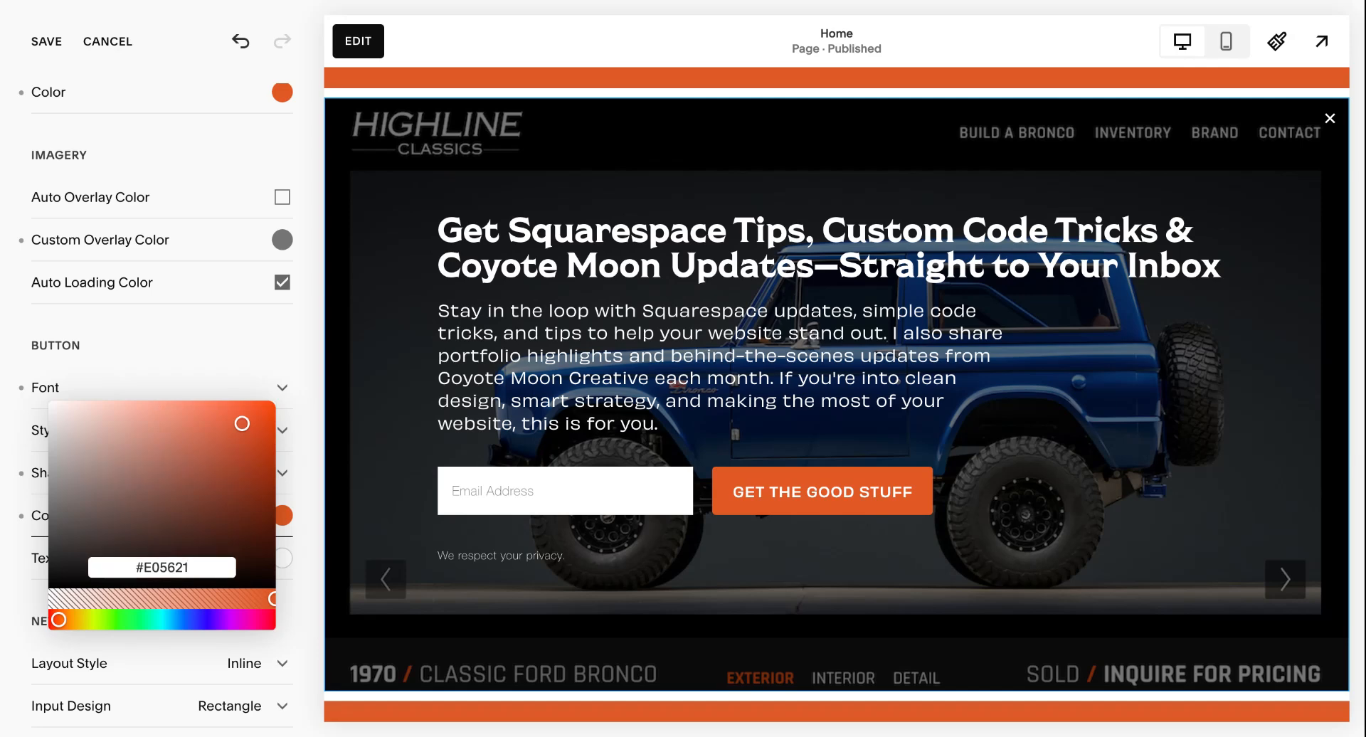
left_click(324, 433)
left_click(324, 438)
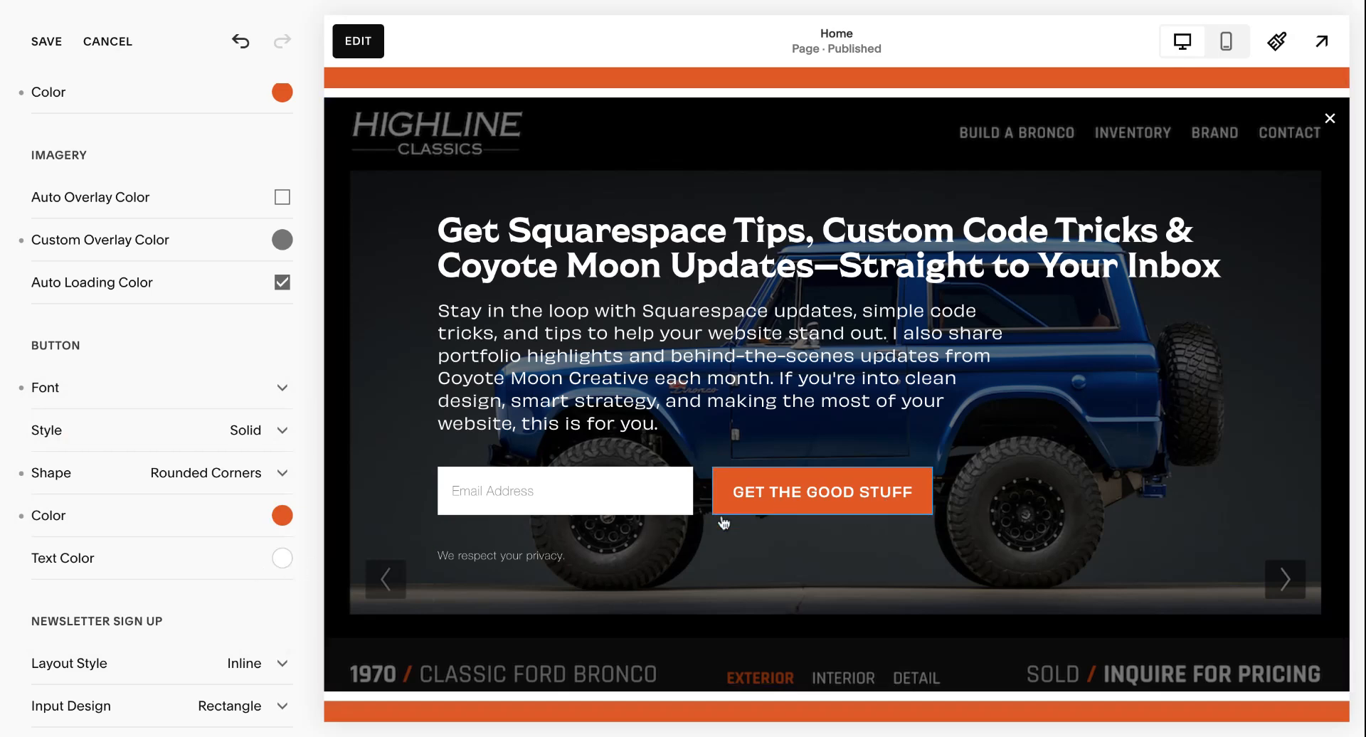
Step: Try the Stacked layout for the newsletter sign-up, return it to Inline, and keep the Rectangle input design
scroll(111, 565, "down", 2)
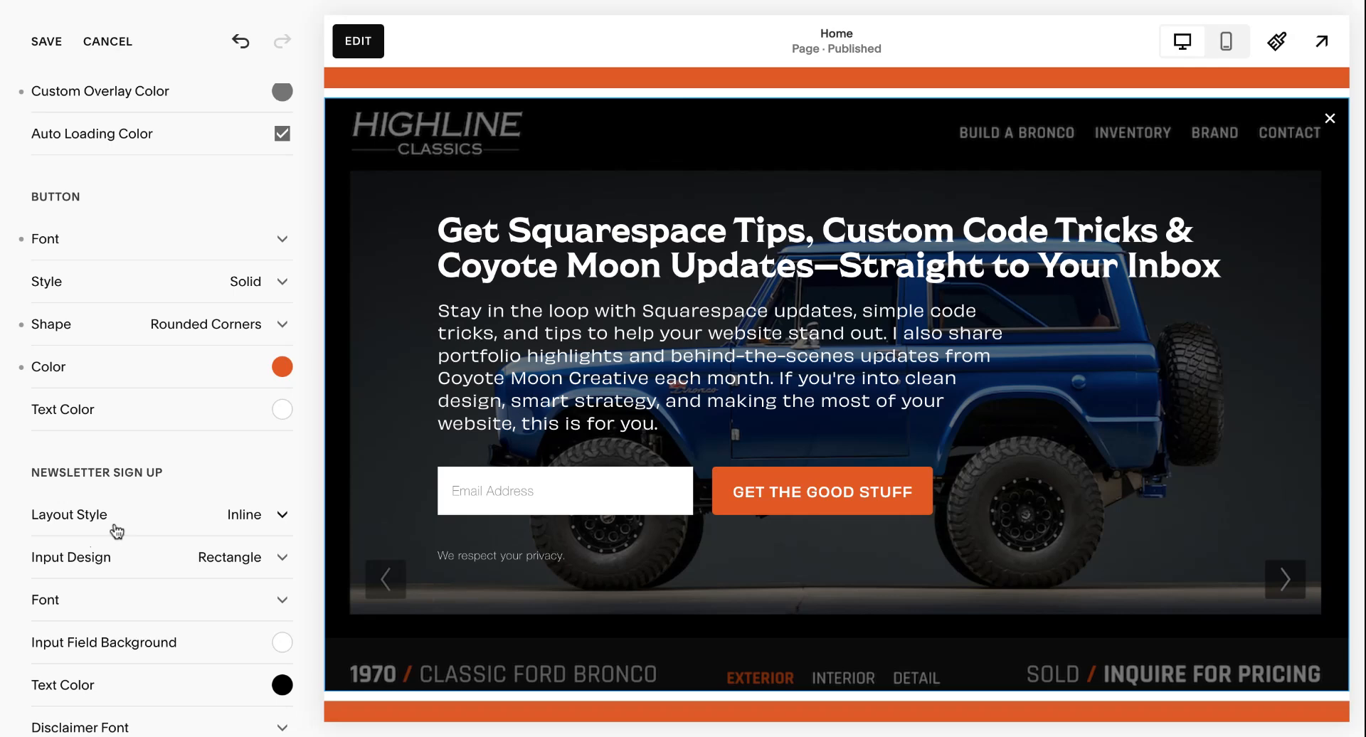
left_click(119, 528)
left_click(117, 558)
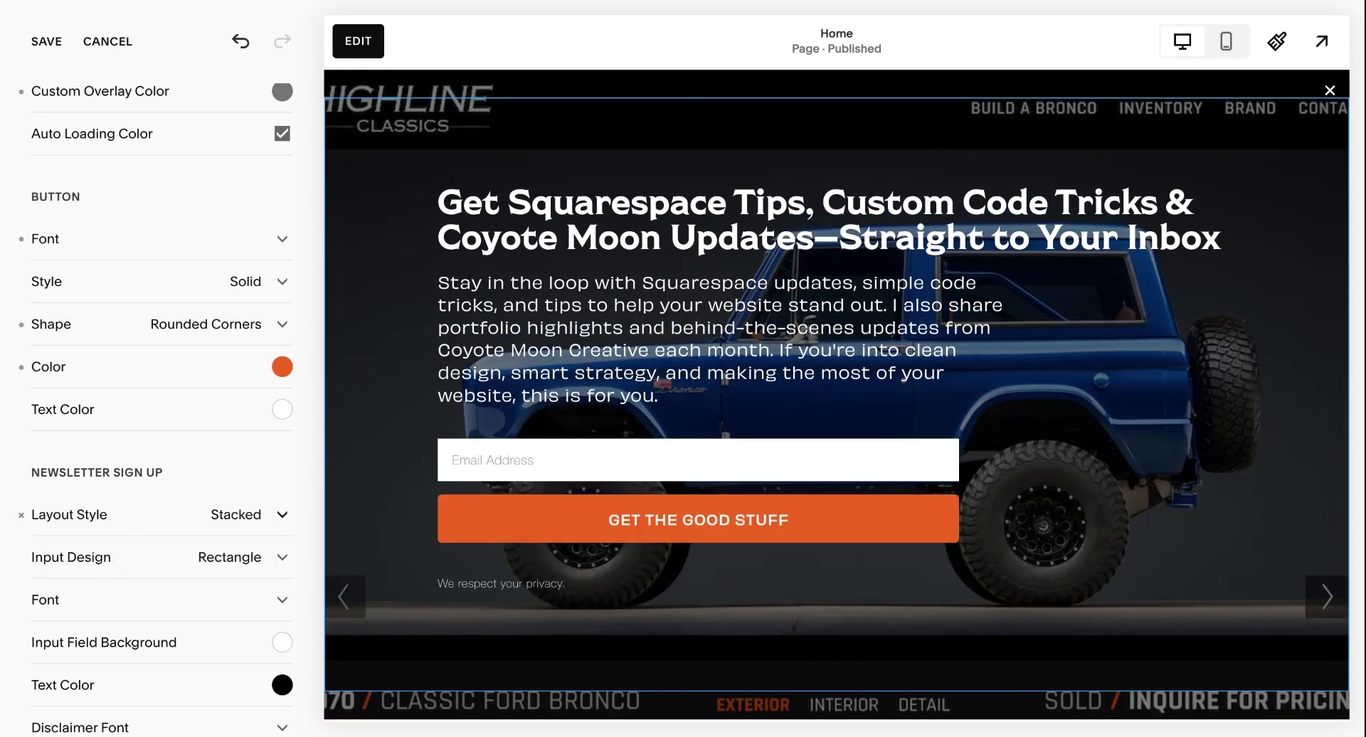
left_click(135, 514)
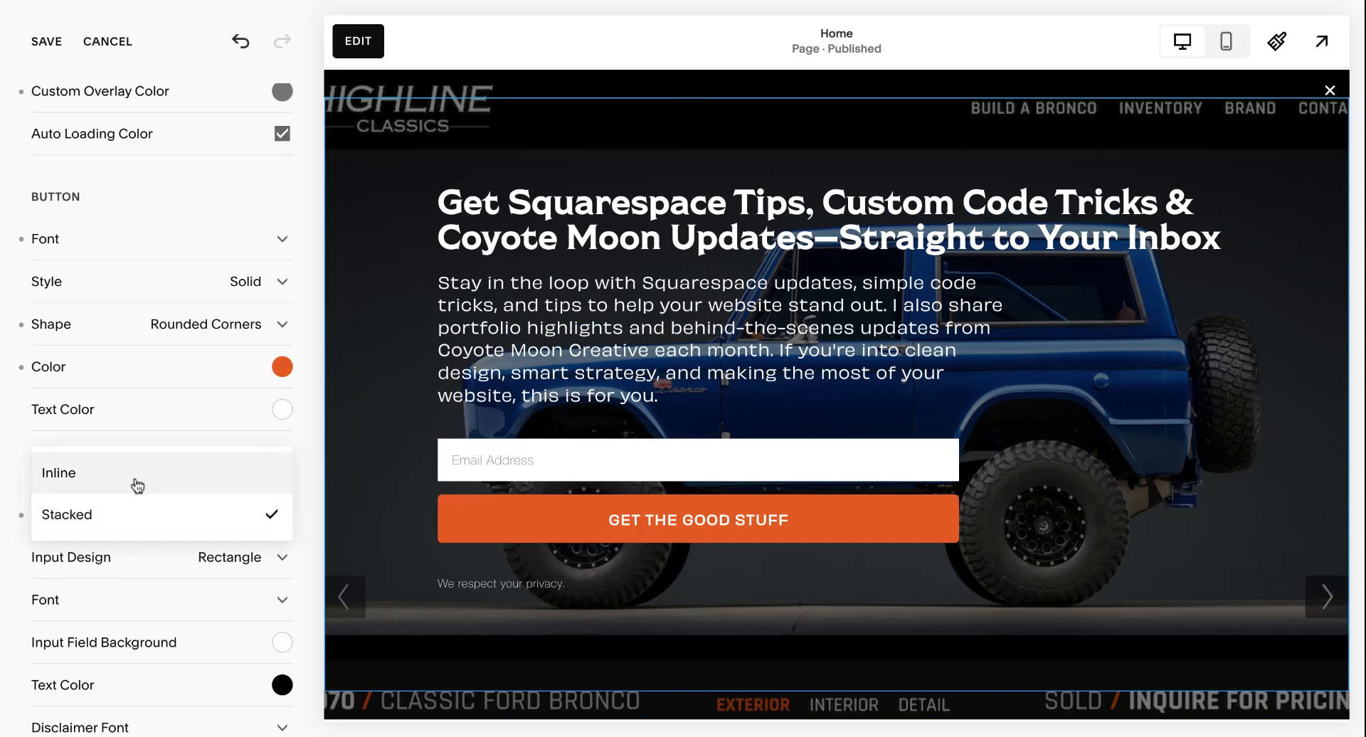
left_click(134, 482)
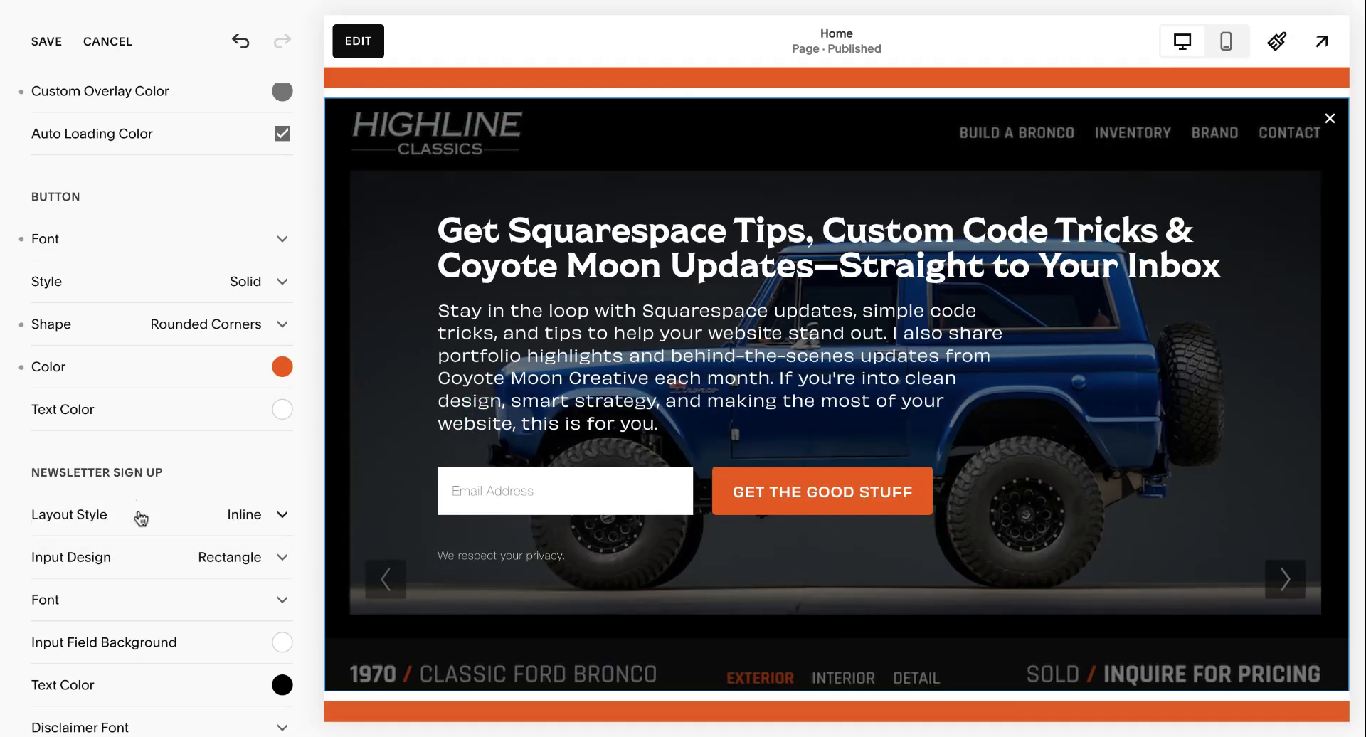
left_click(138, 521)
left_click(152, 565)
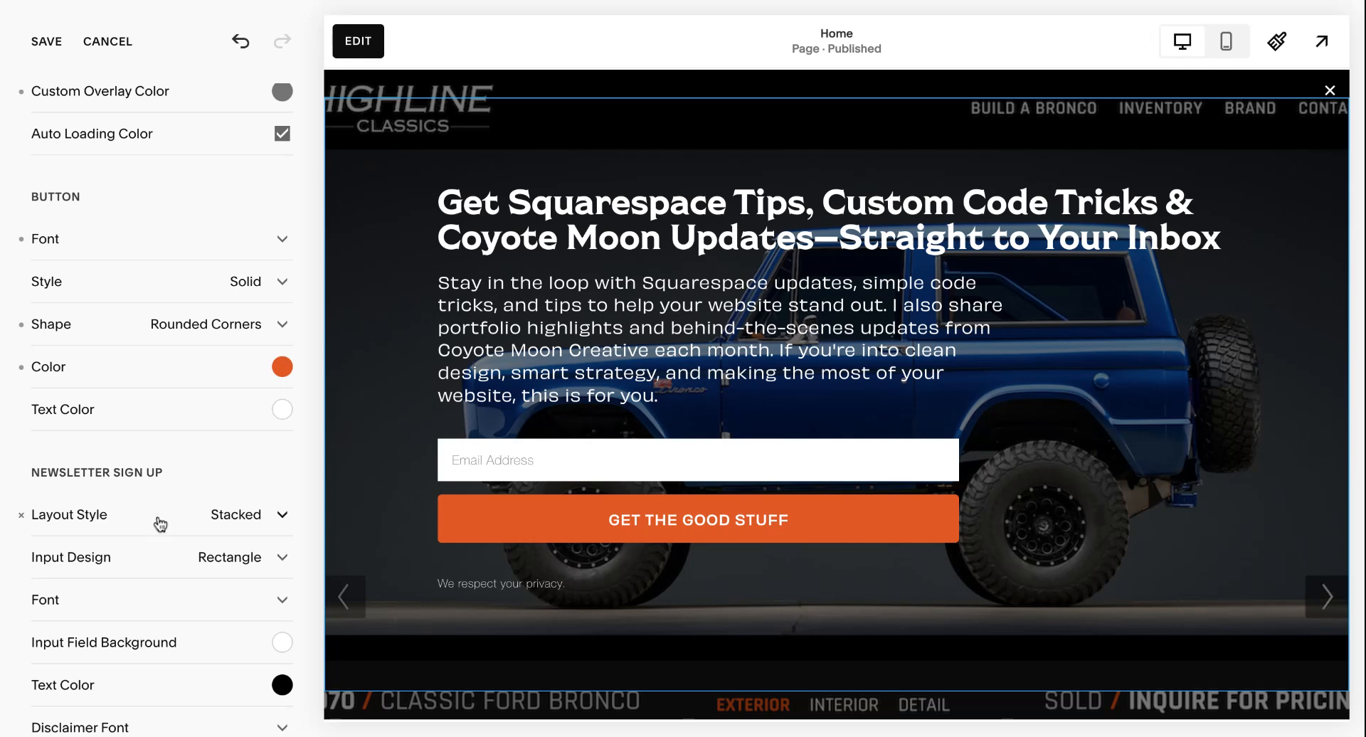
left_click(160, 524)
left_click(162, 481)
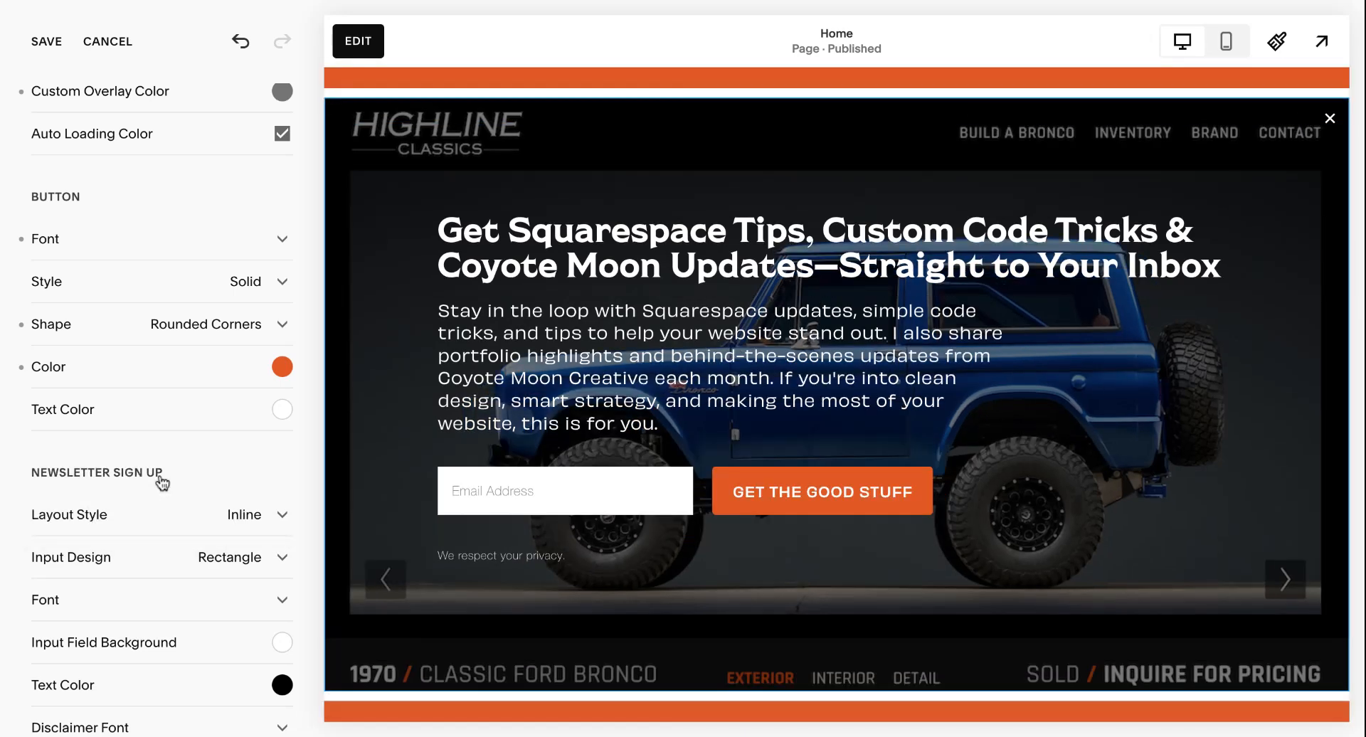
left_click(175, 561)
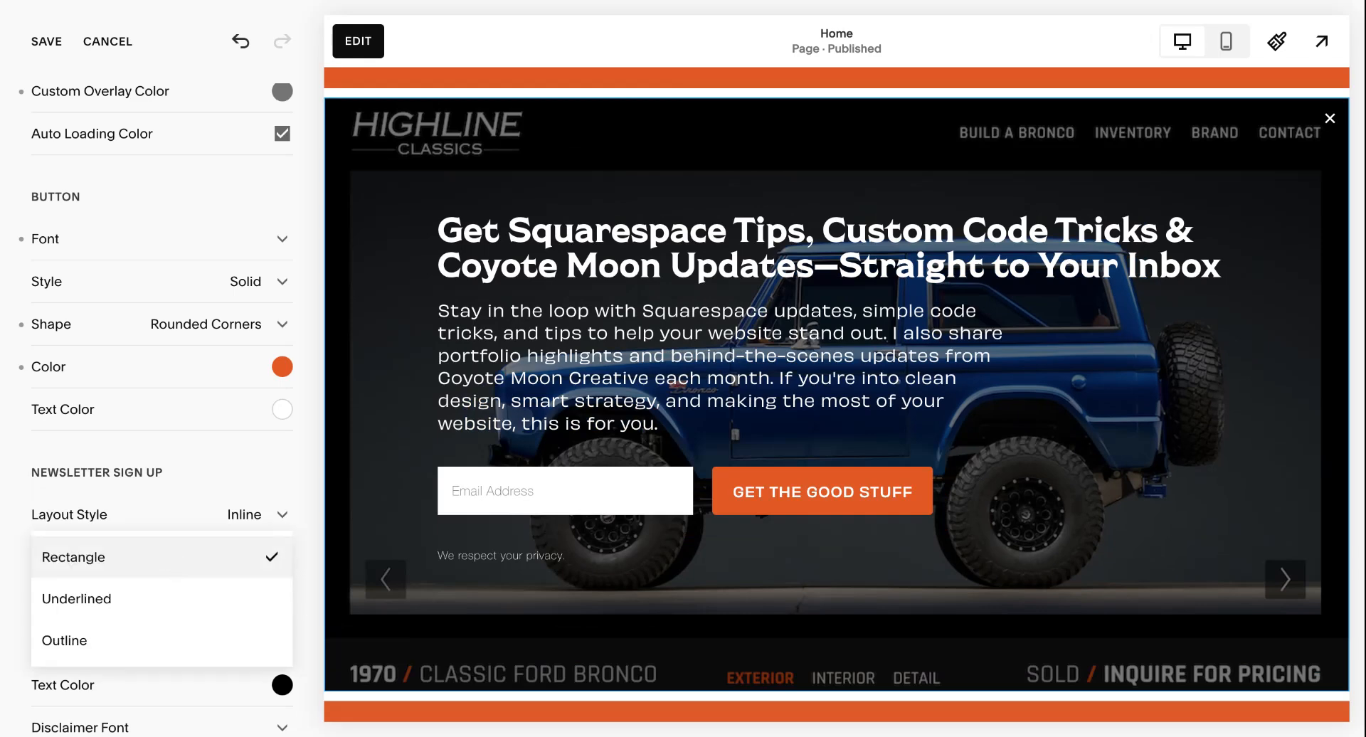
left_click(175, 559)
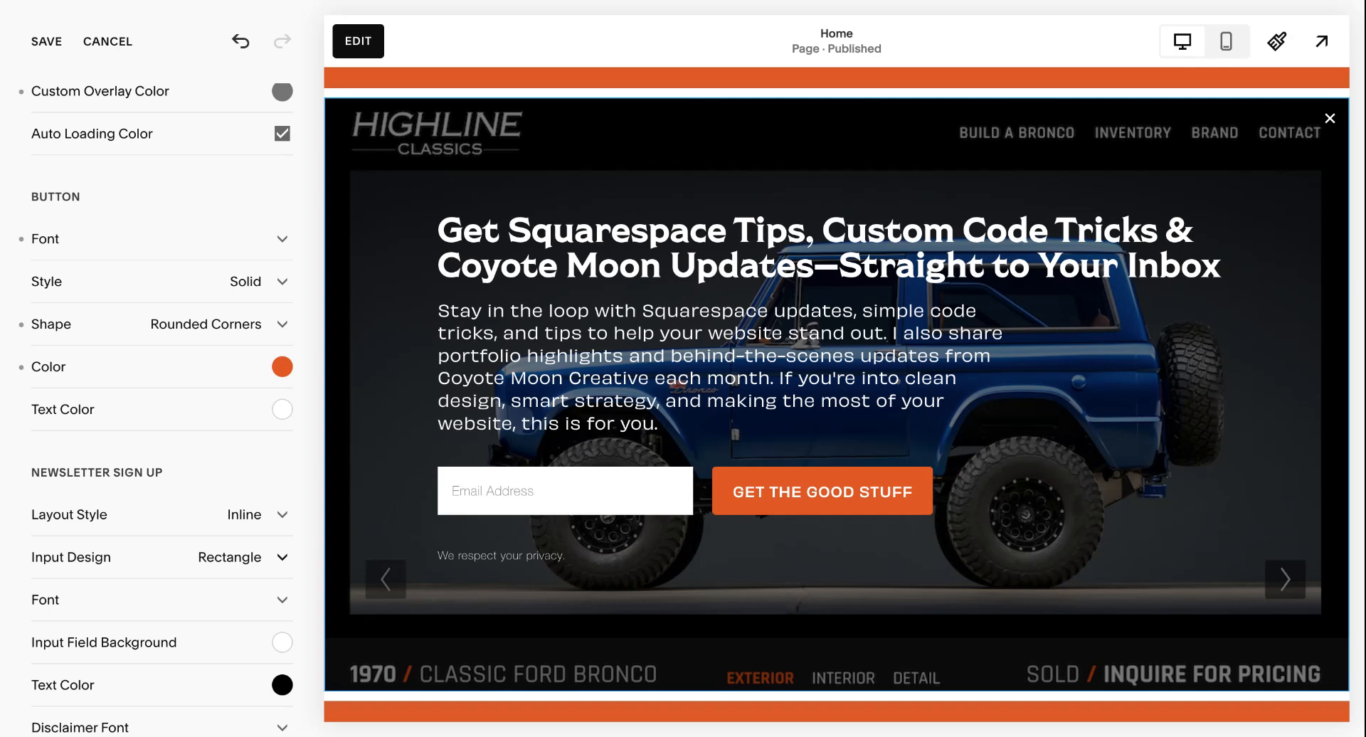
Step: Set the newsletter sign-up input font to Obviously with a size of 15px
scroll(160, 398, "down", 1)
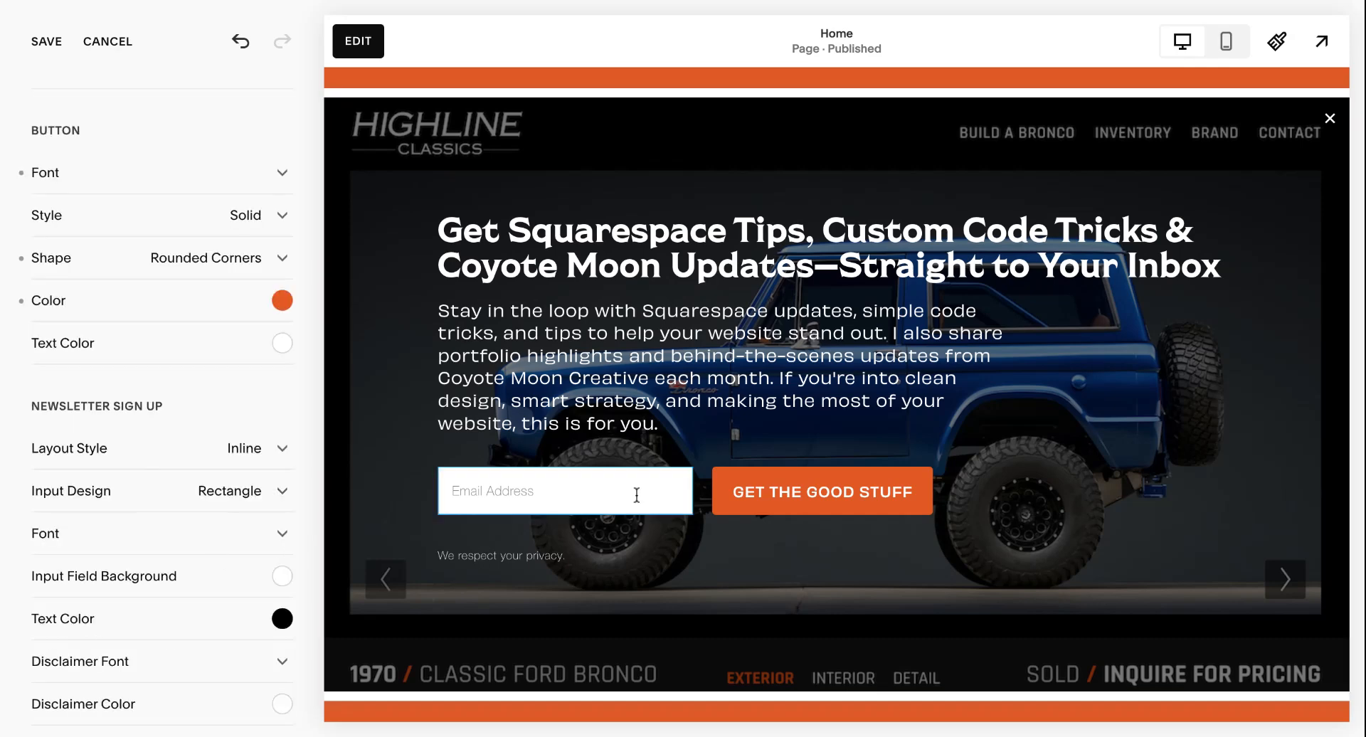
left_click(141, 545)
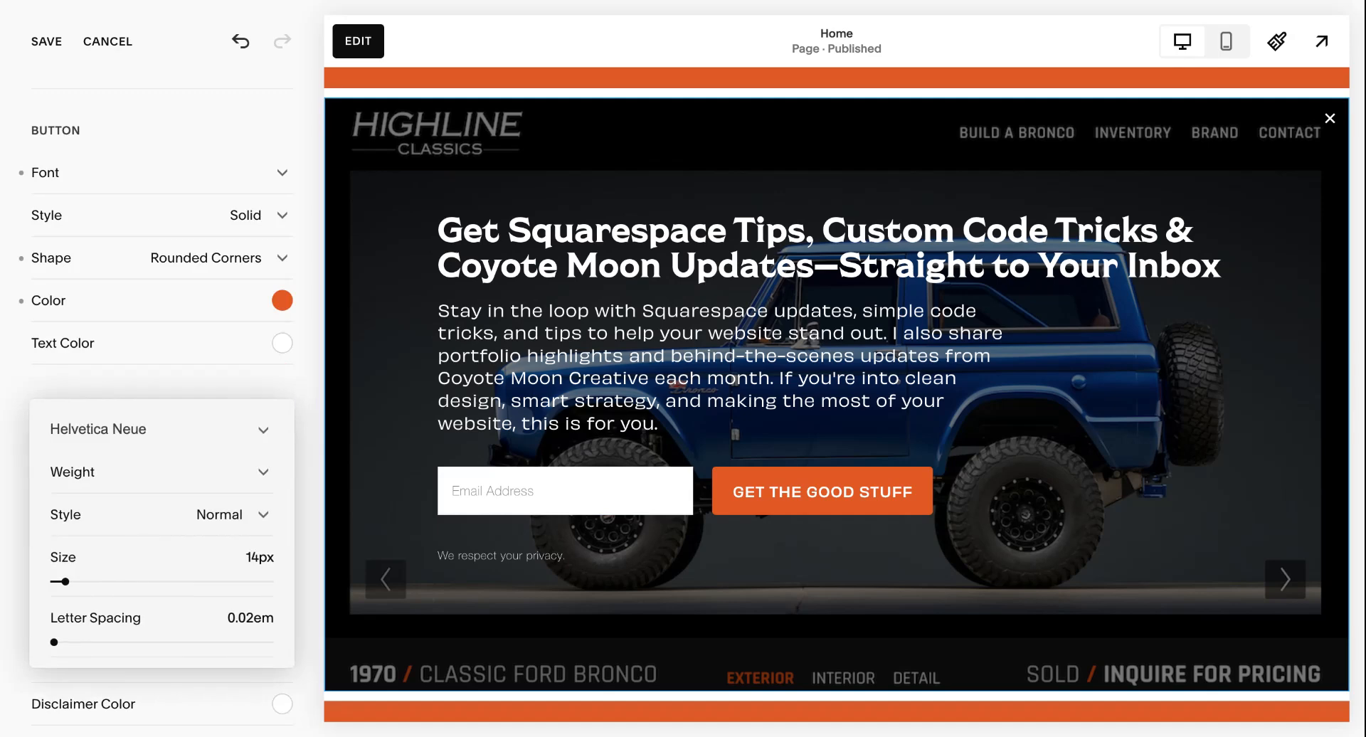
left_click(158, 429)
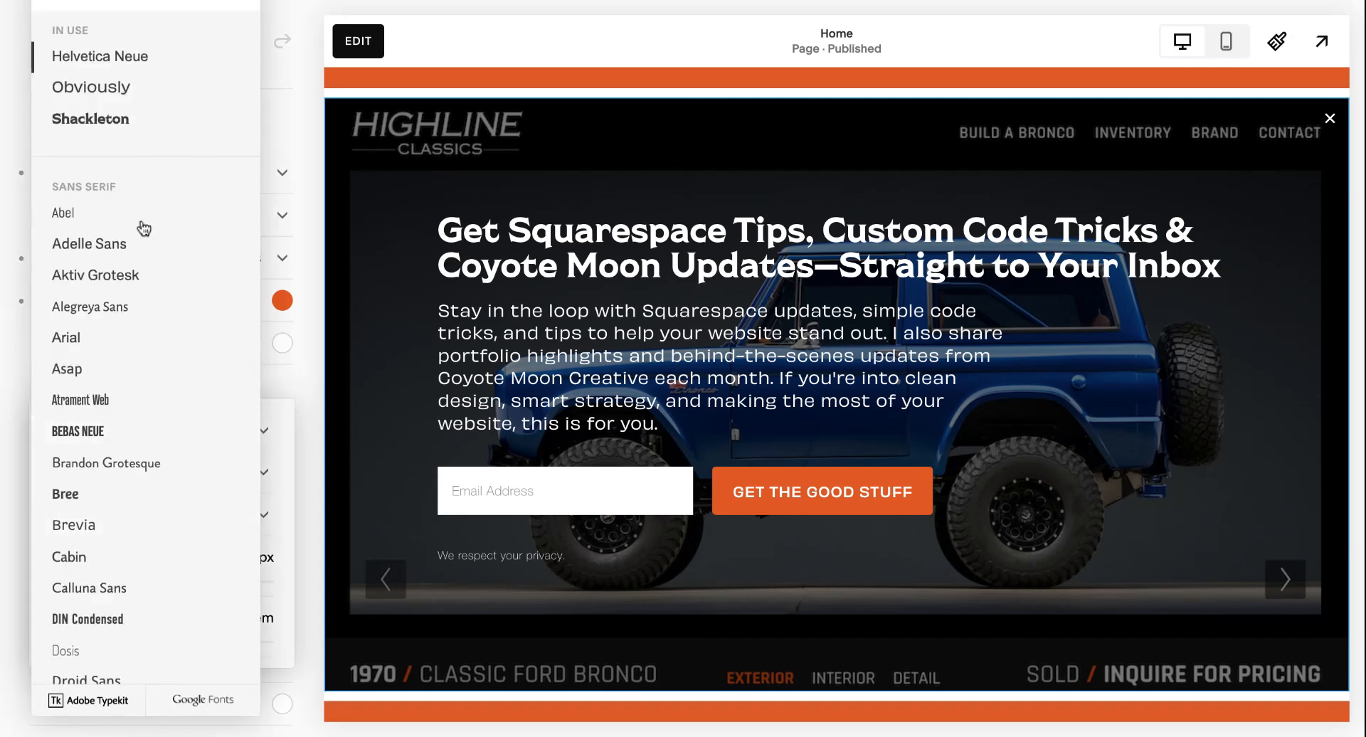
left_click(122, 99)
left_click(308, 416)
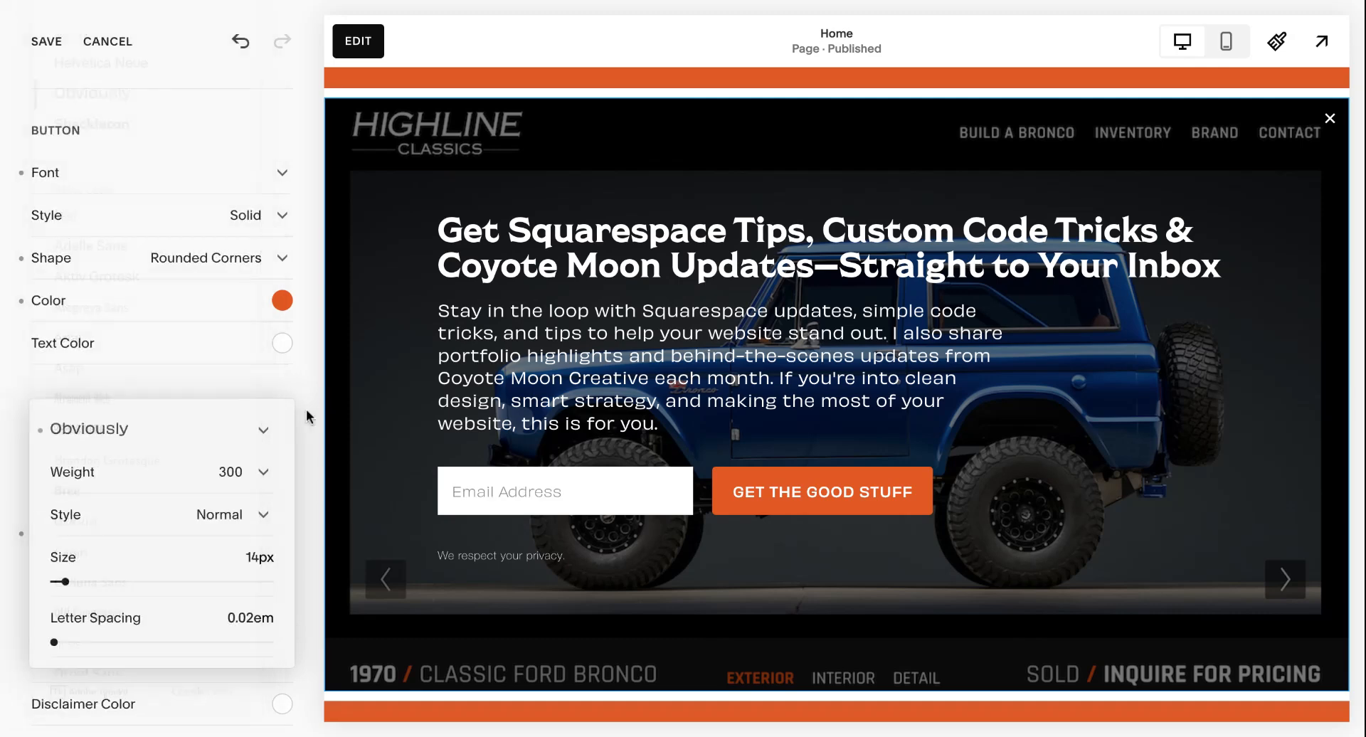
left_click(258, 557)
key("Up")
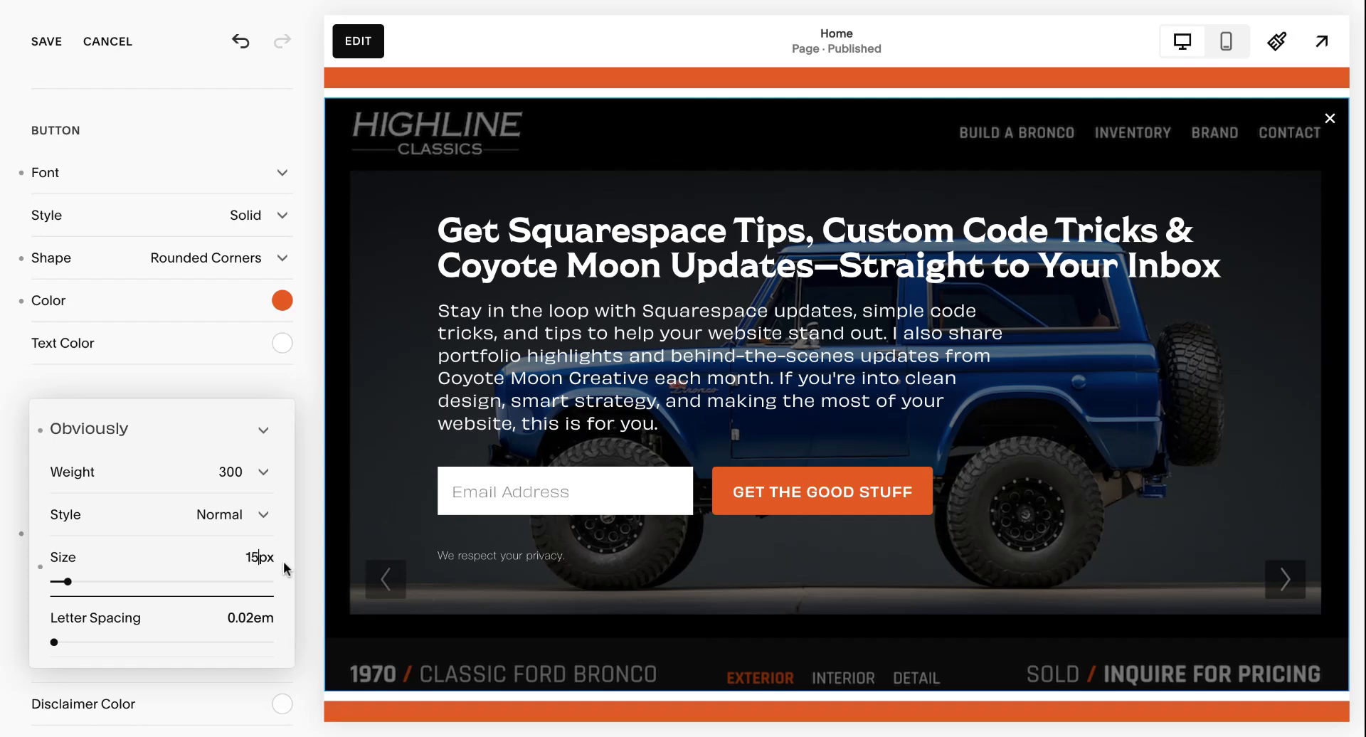
left_click(313, 489)
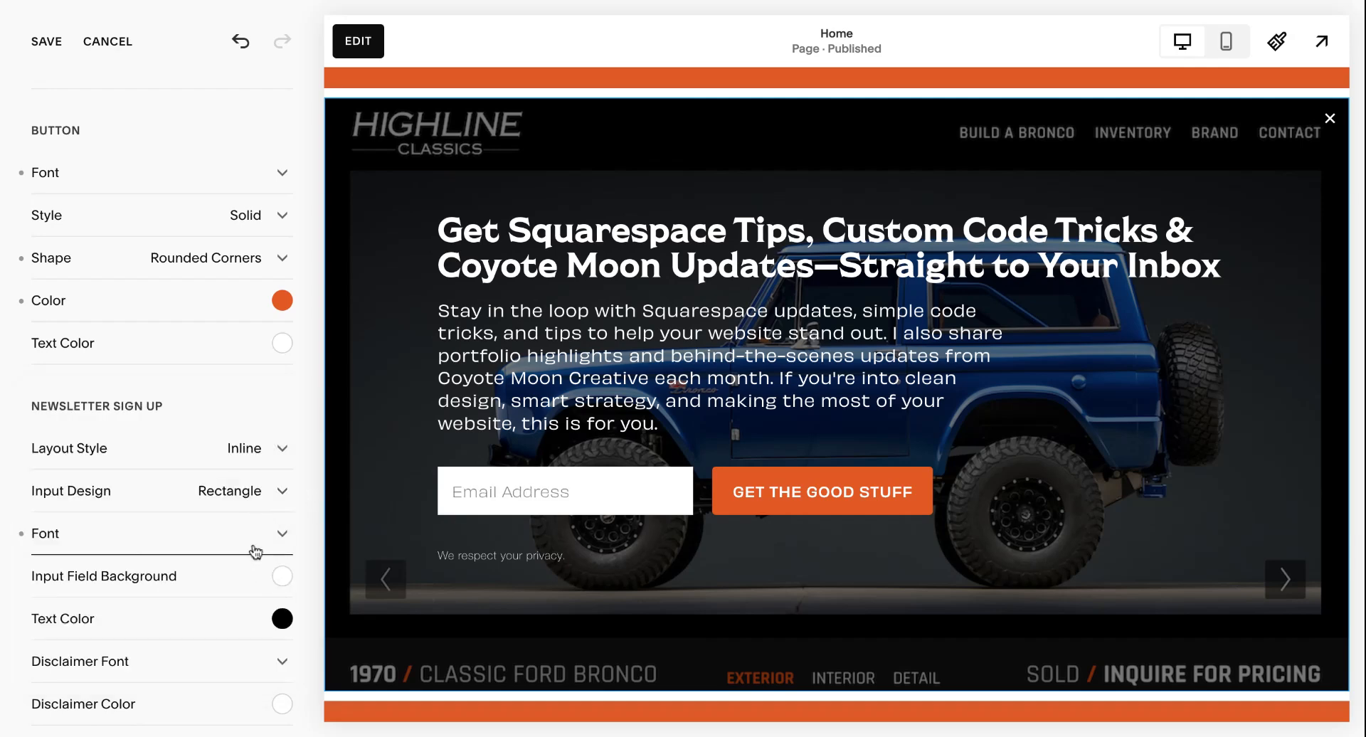
left_click(170, 545)
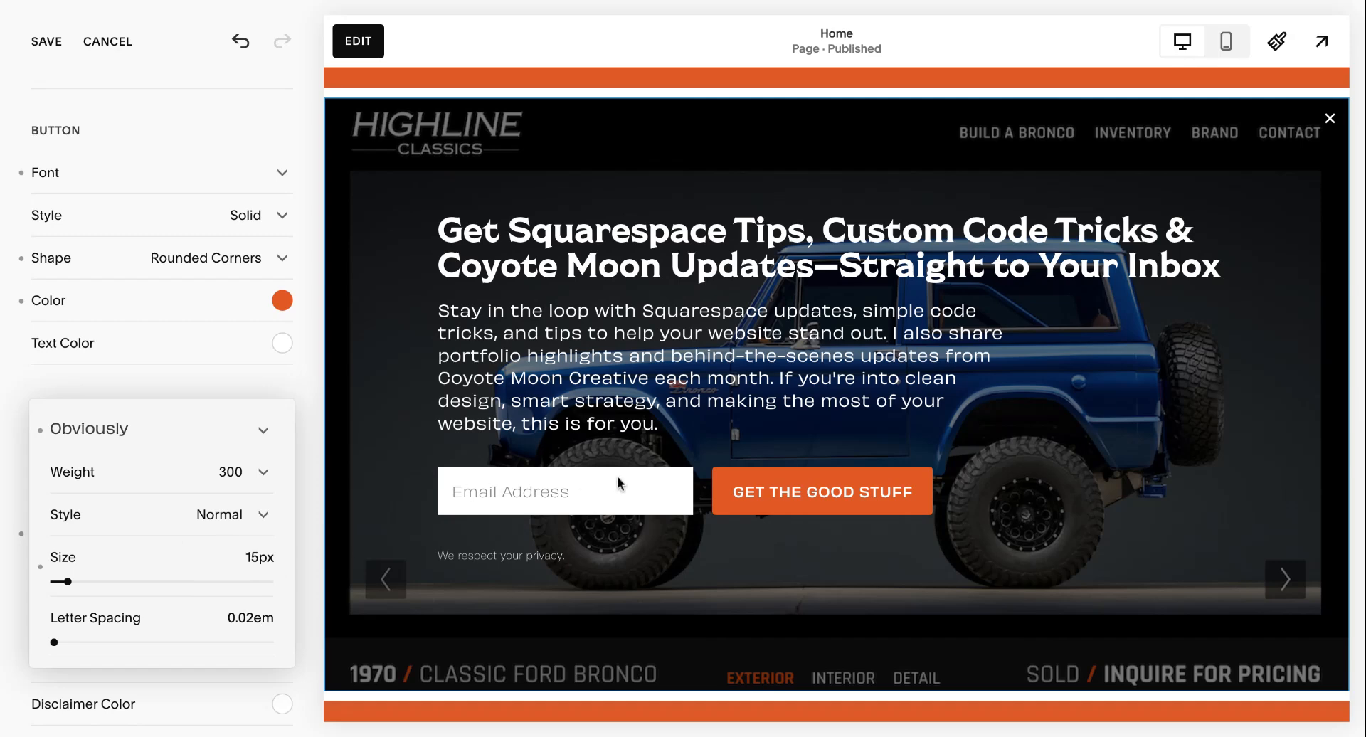
left_click(339, 473)
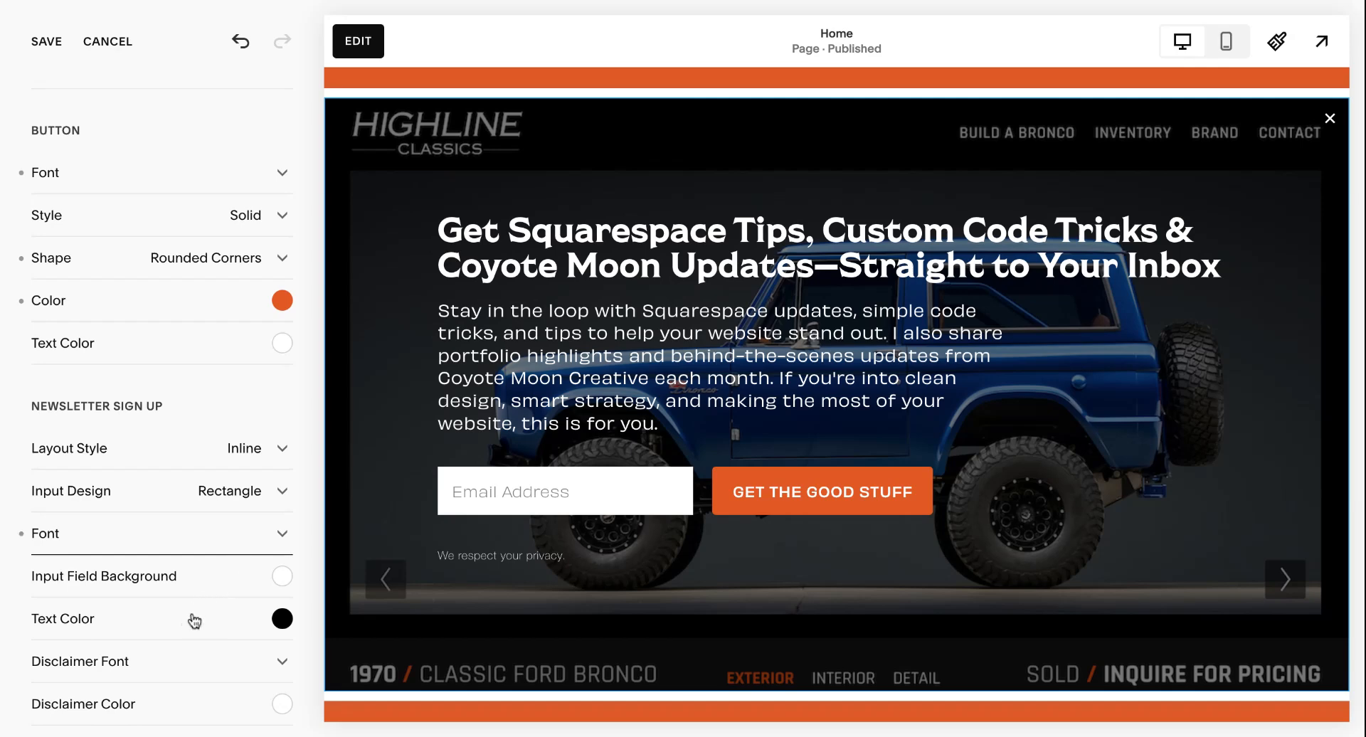
Step: Set the newsletter sign-up's disclaimer font to Obviously
scroll(206, 616, "down", 1)
scroll(148, 637, "down", 1)
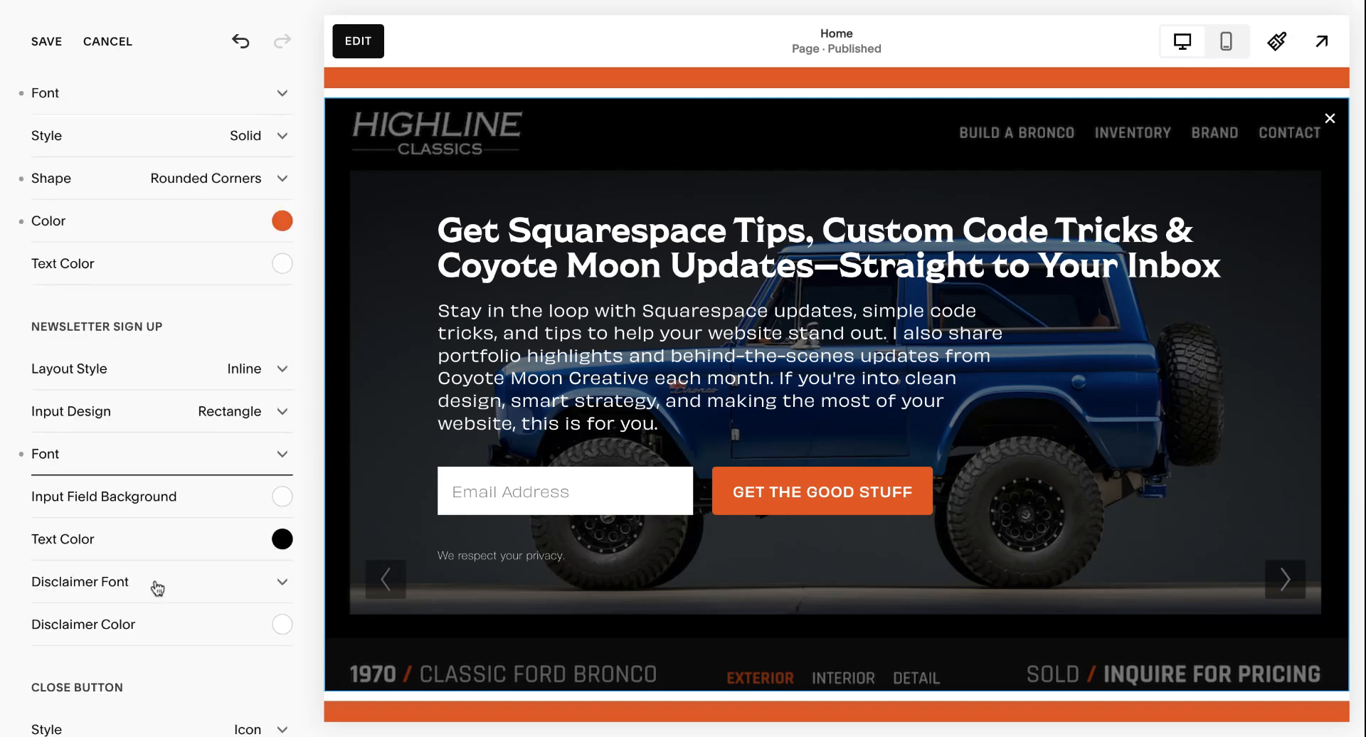
left_click(158, 589)
left_click(164, 378)
left_click(137, 147)
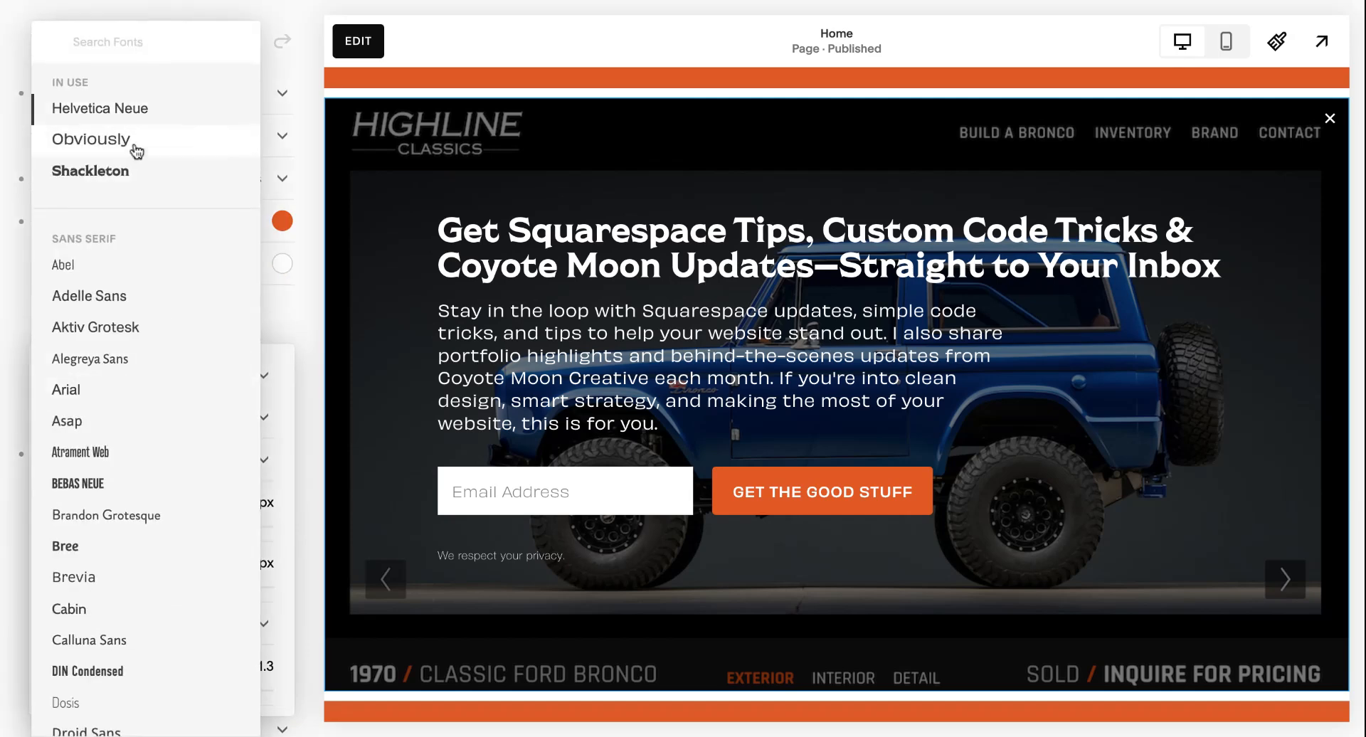
left_click(306, 455)
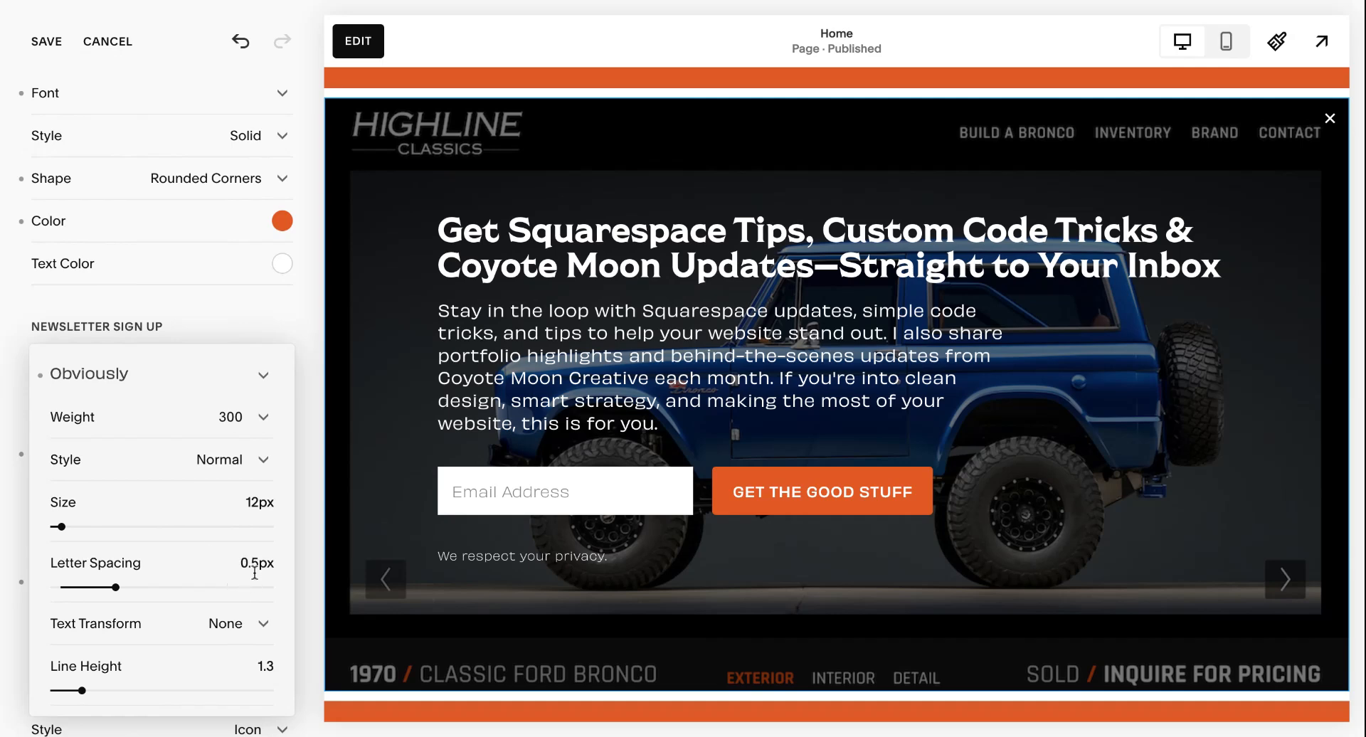
left_click(319, 541)
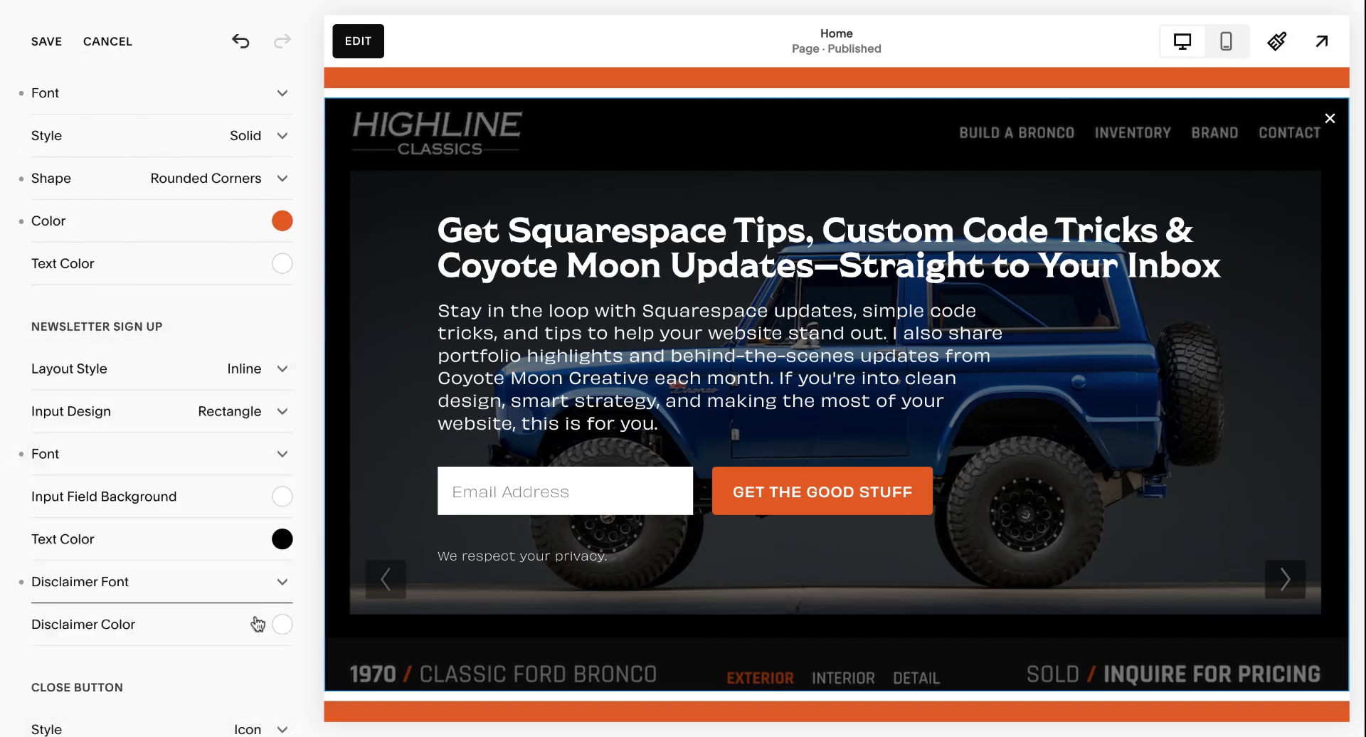
Step: Try the Text style for the close button and return it to Icon
scroll(257, 622, "down", 1)
scroll(257, 623, "down", 2)
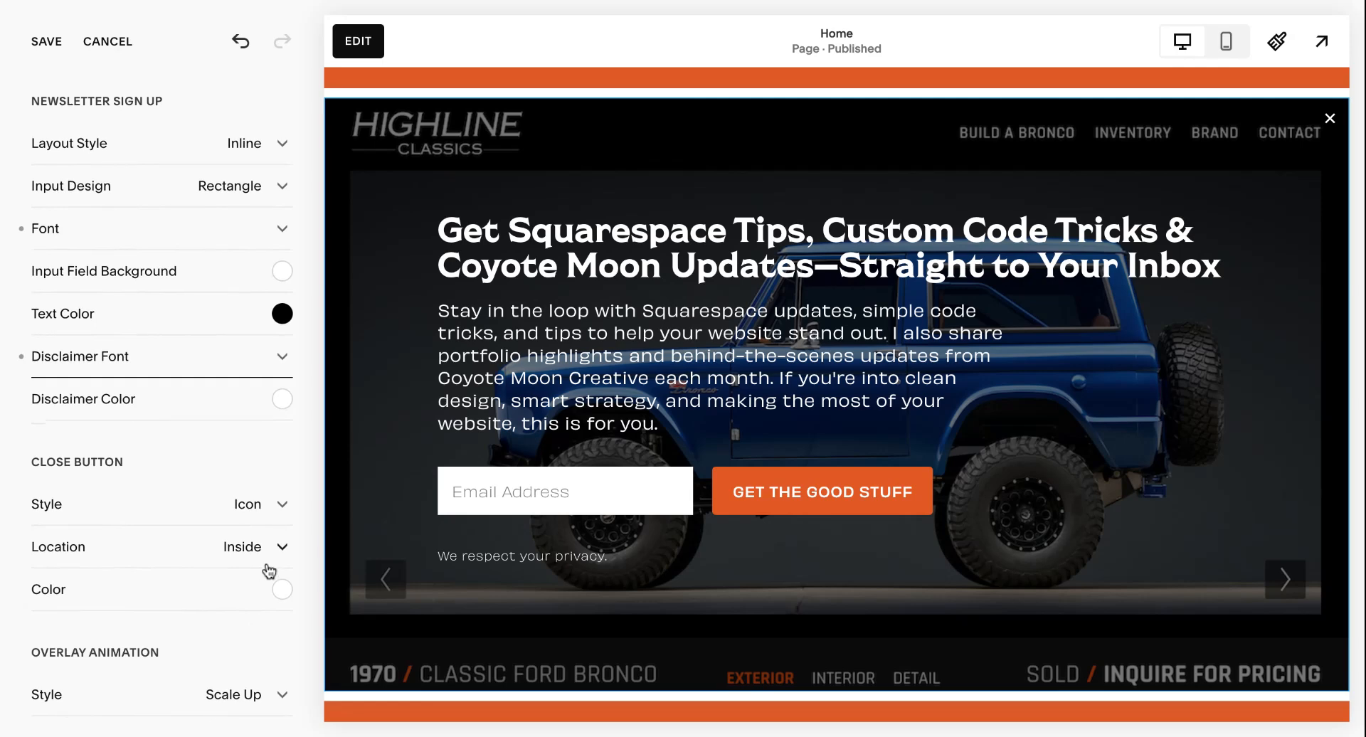
left_click(268, 506)
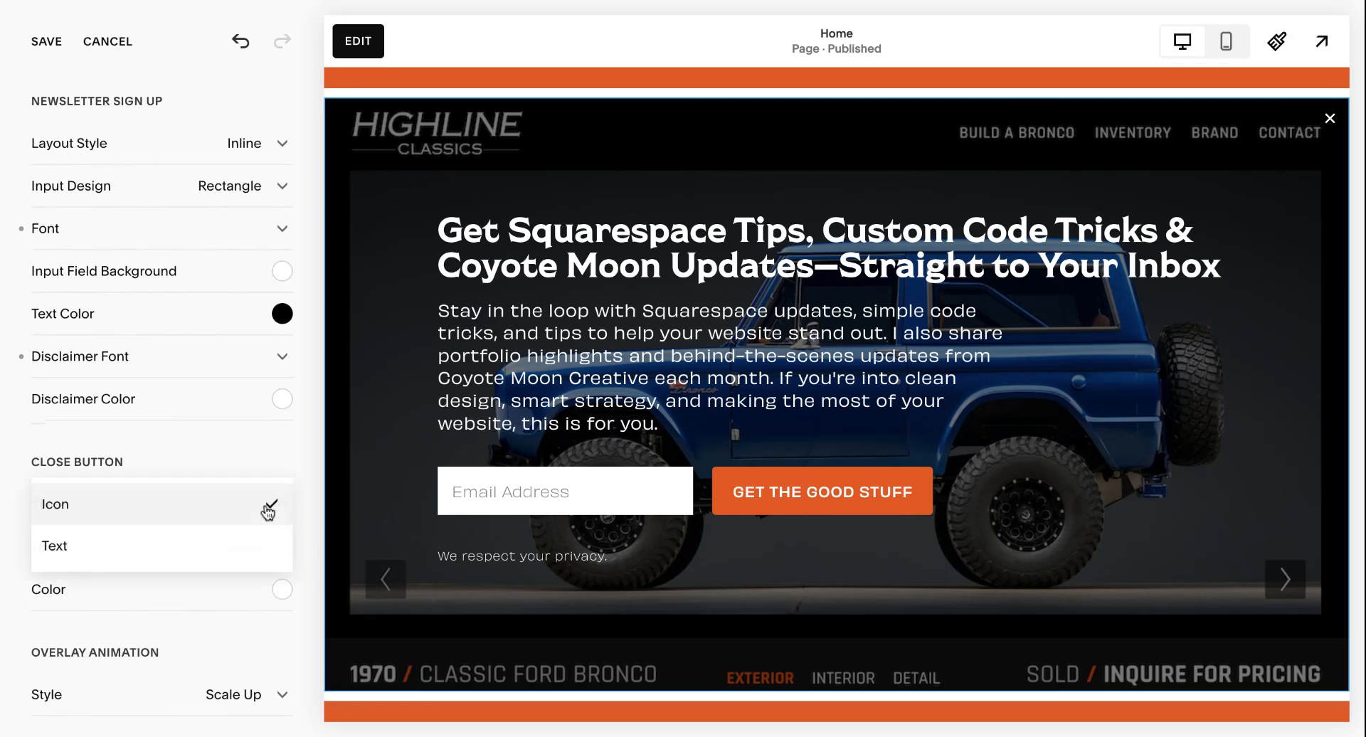
left_click(255, 544)
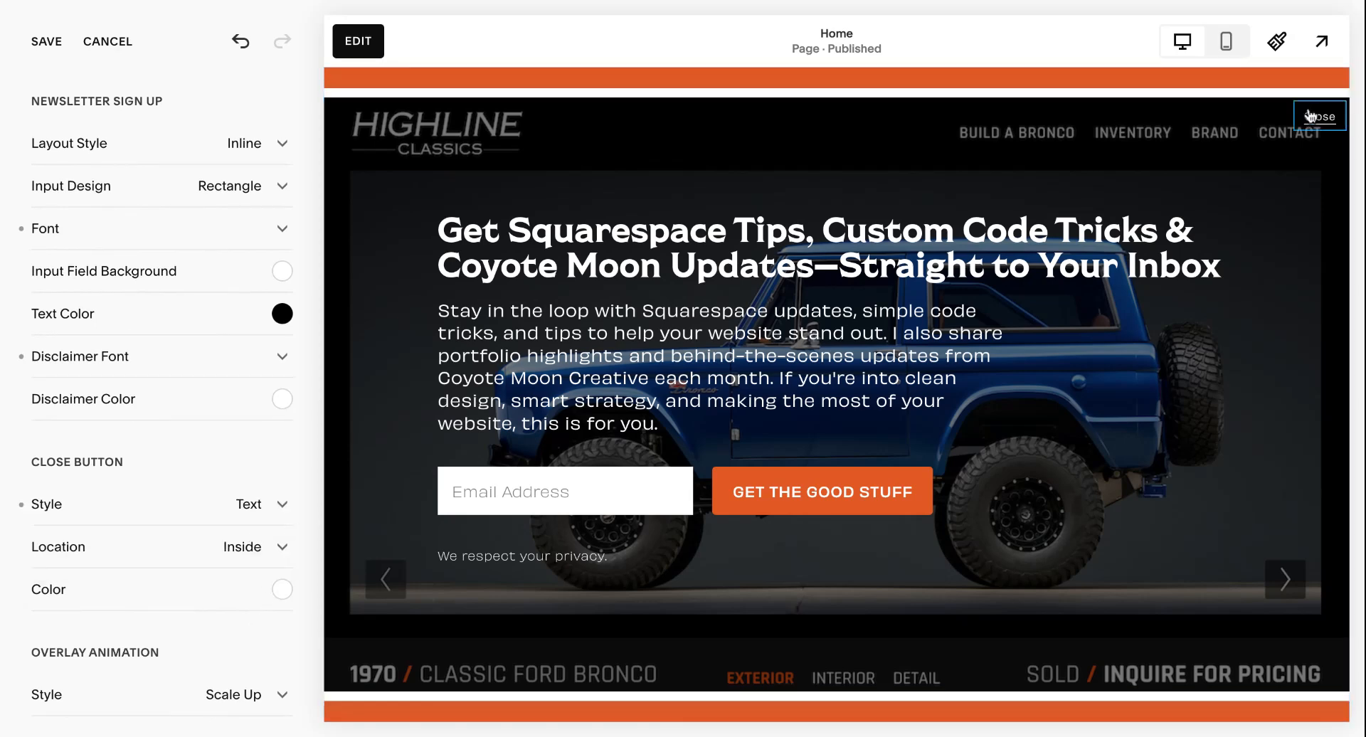
left_click(244, 505)
left_click(180, 471)
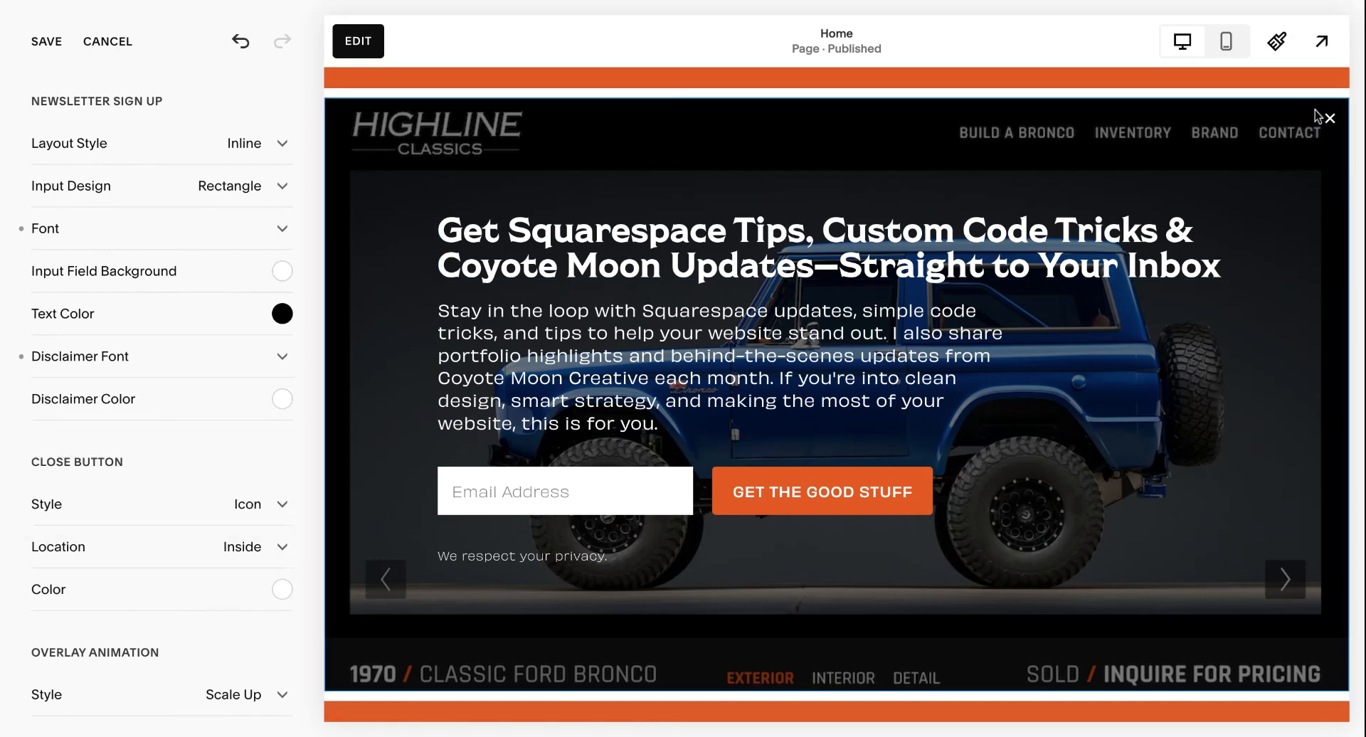
Step: Try the Corner location for the close button and return it to Inside
left_click(101, 555)
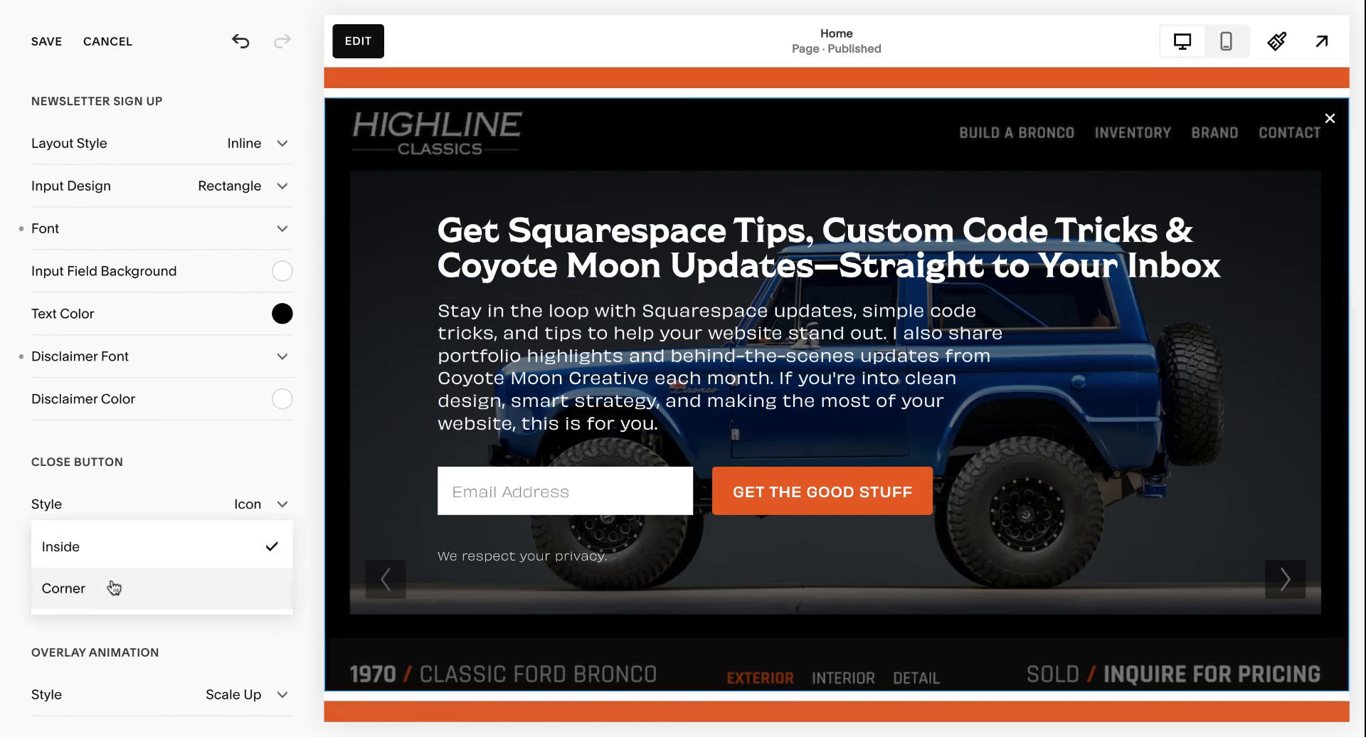
left_click(112, 588)
left_click(171, 555)
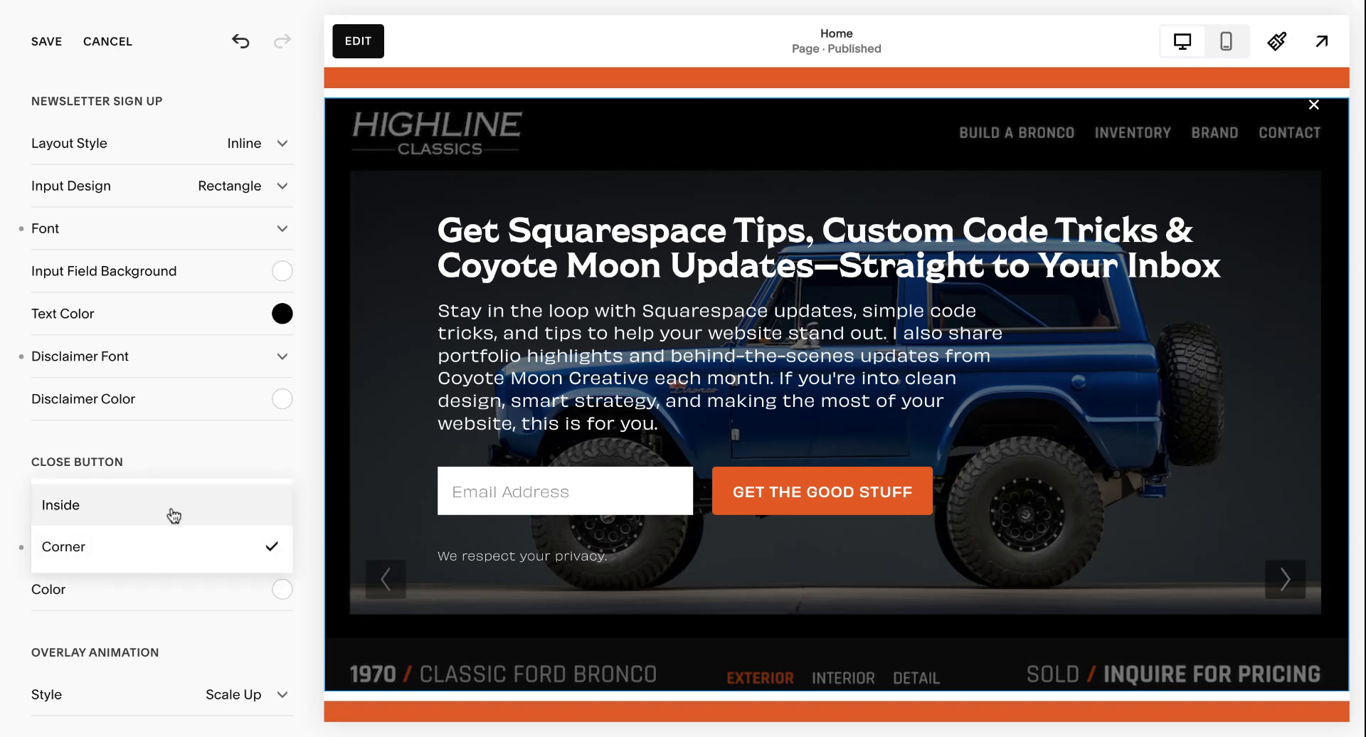
left_click(174, 514)
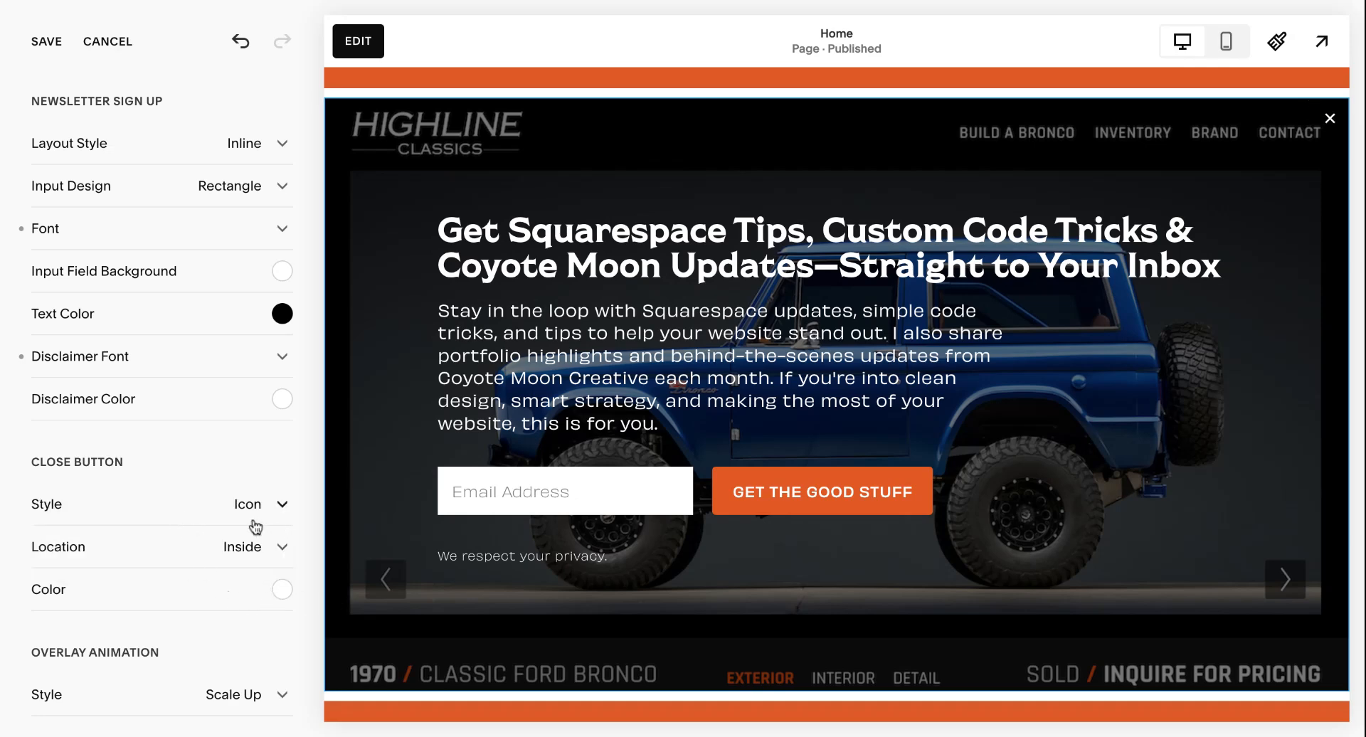
Step: Try the Slide In and Fade In overlay animations, and return the animation style to Scale Up
scroll(252, 464, "down", 2)
scroll(252, 463, "down", 1)
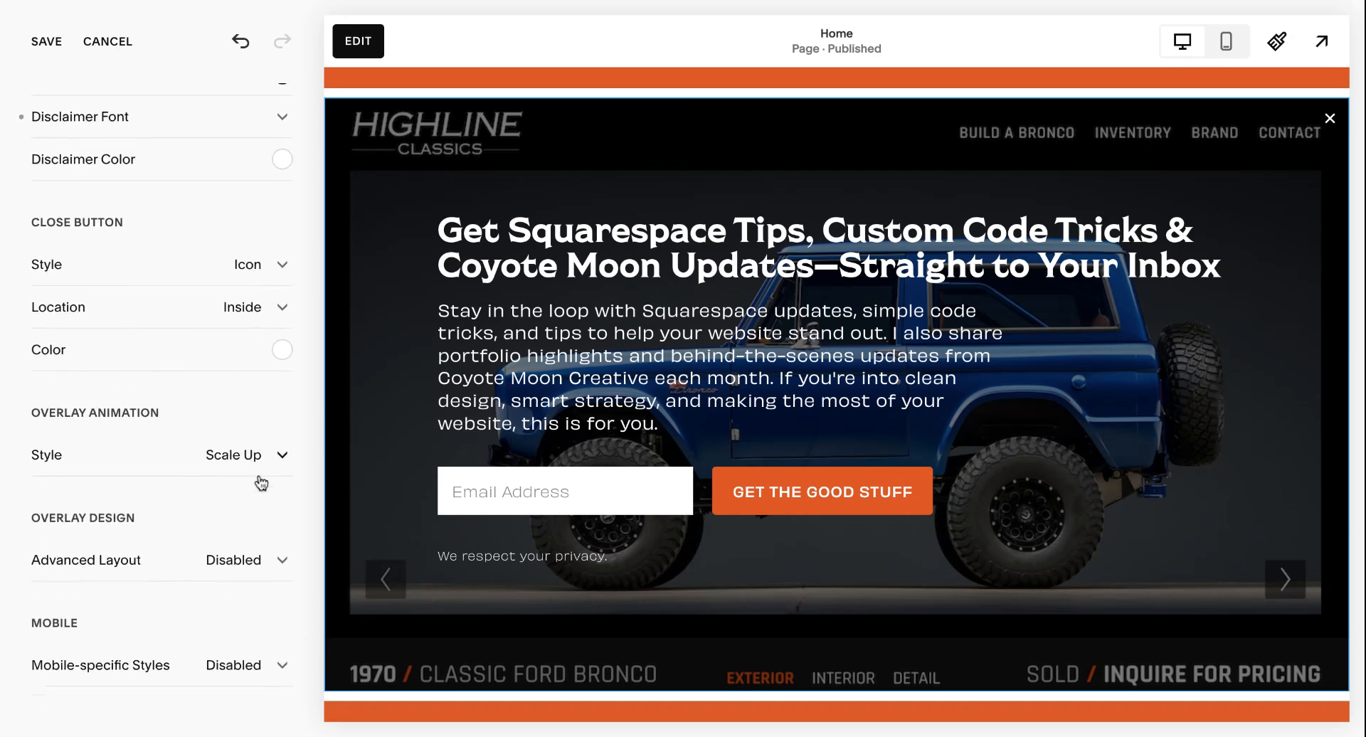
left_click(242, 462)
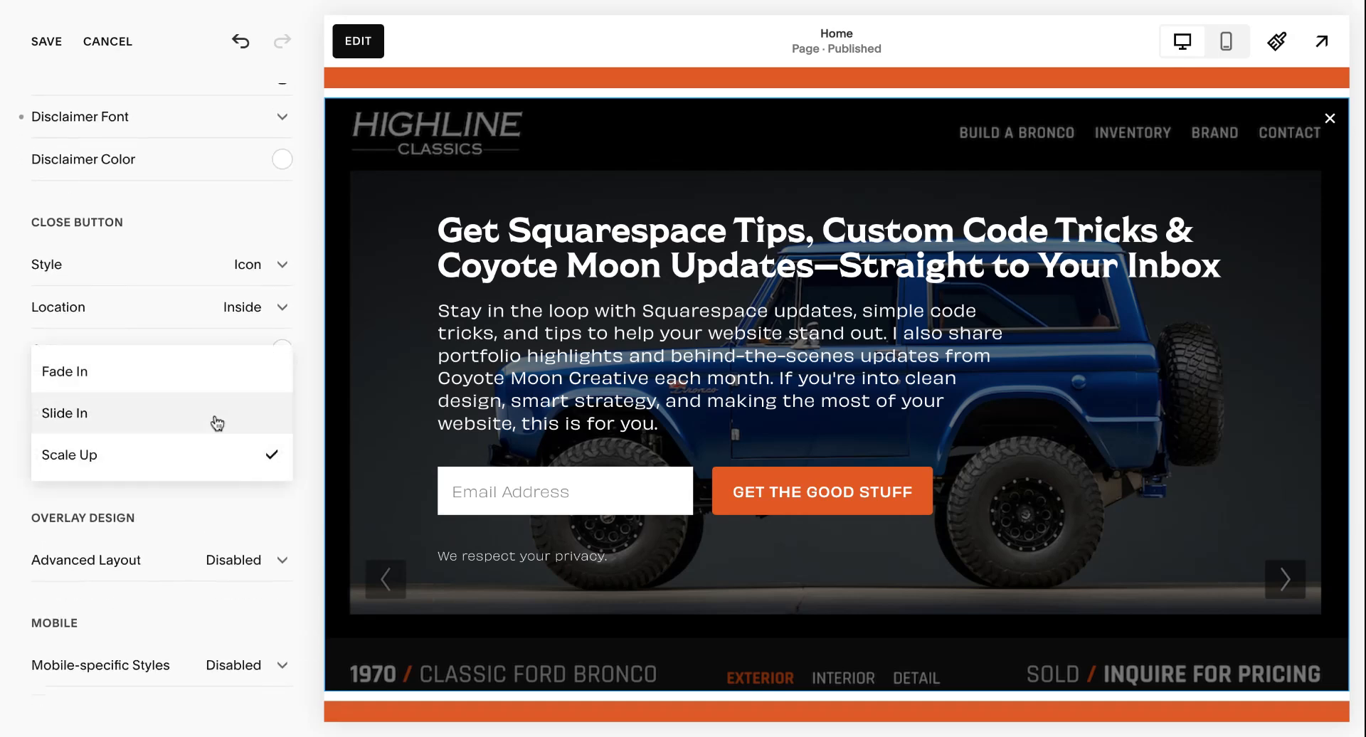
left_click(214, 424)
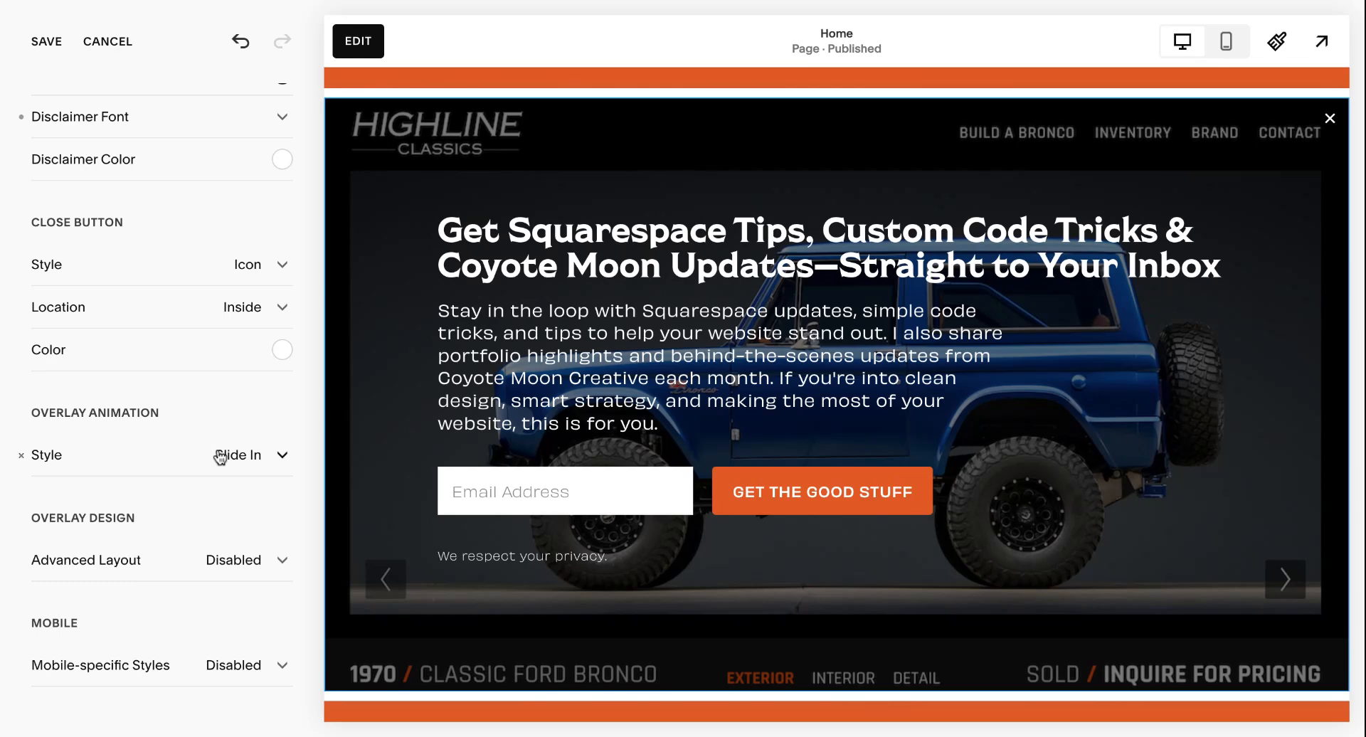
left_click(214, 451)
left_click(208, 421)
left_click(217, 451)
left_click(201, 539)
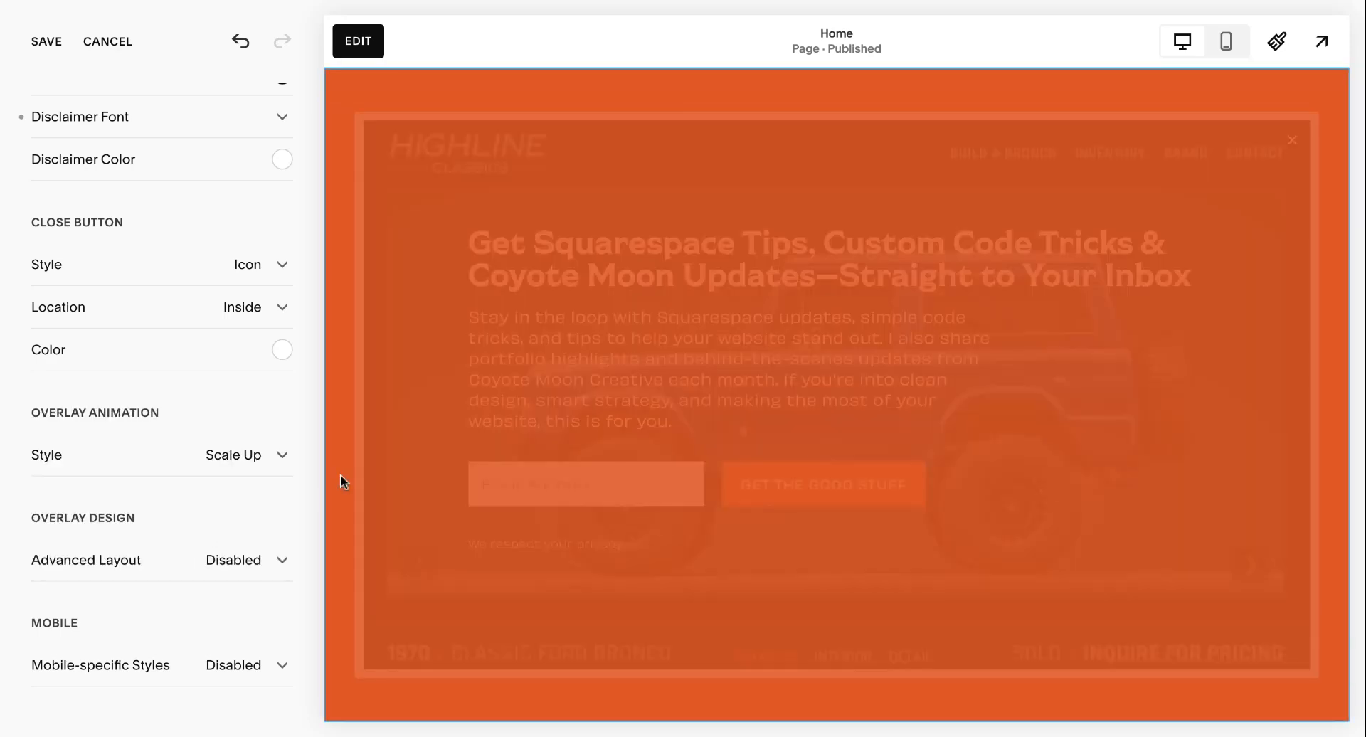
scroll(270, 428, "down", 2)
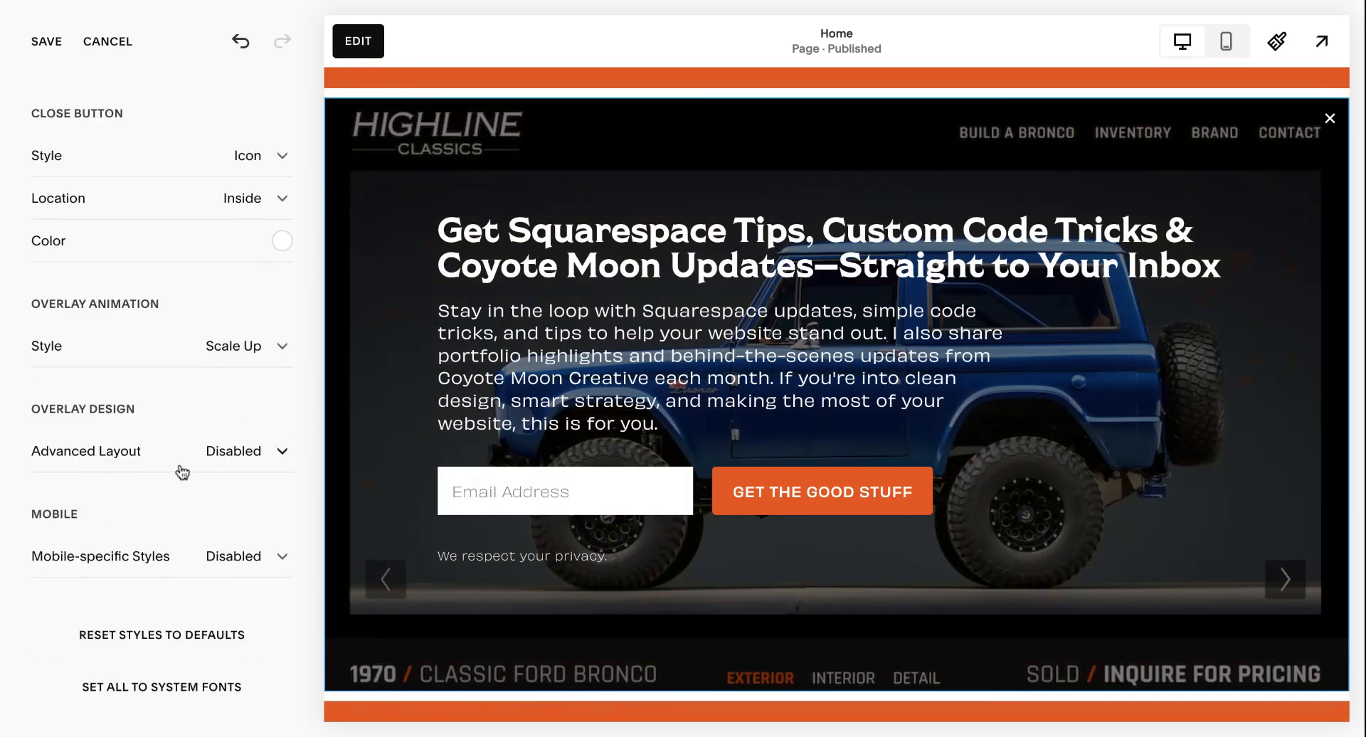
Step: Enable the Advanced Layout for the pop-up overlay and set its vertical padding to 150px
left_click(148, 452)
left_click(155, 423)
scroll(199, 498, "down", 1)
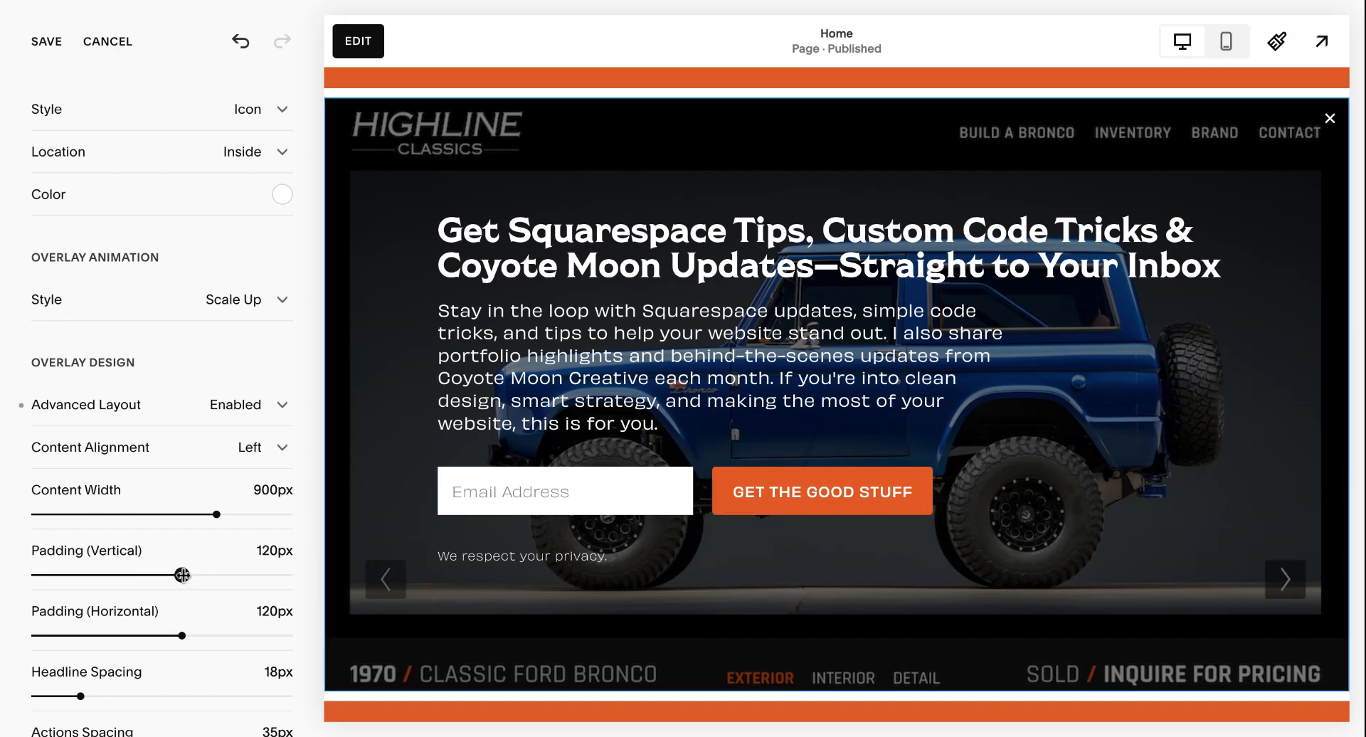
left_click_drag(183, 575, 222, 575)
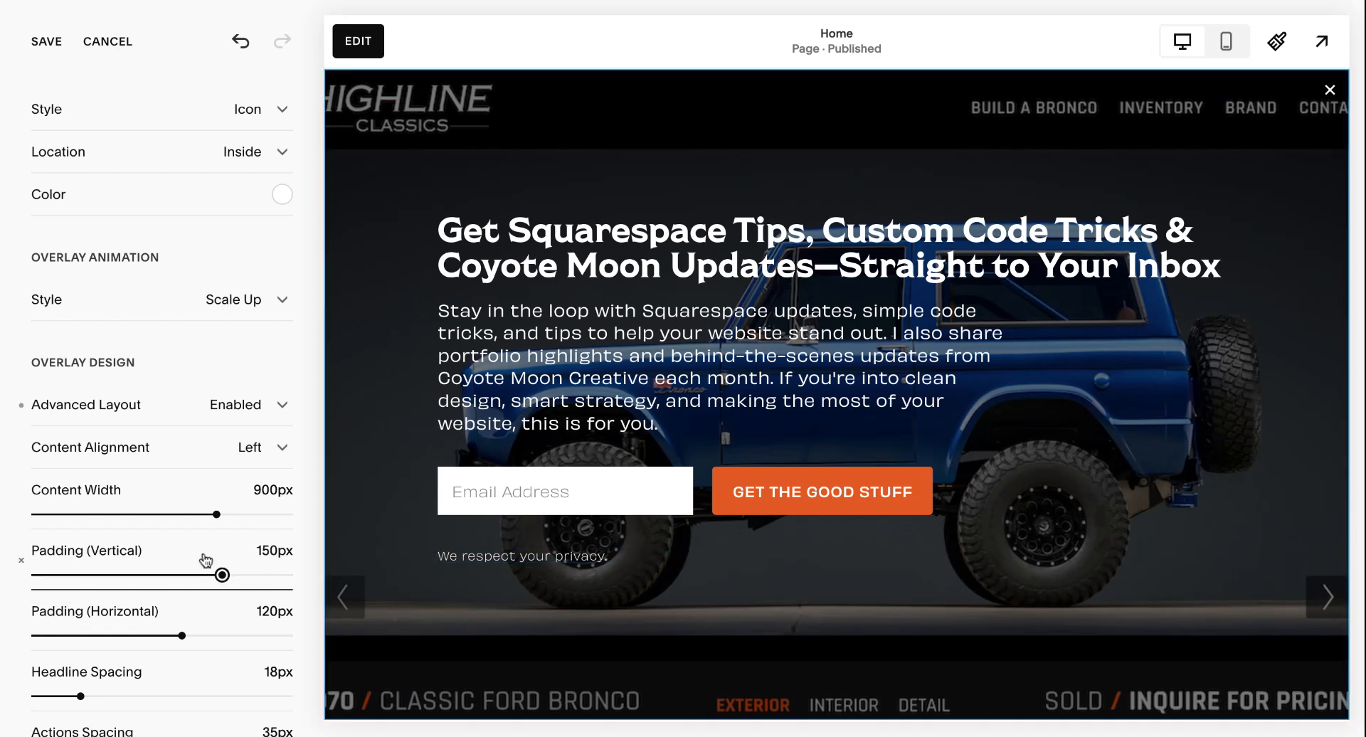
Step: Set the pop-up overlay's actions spacing to 18px
scroll(133, 561, "down", 1)
scroll(139, 569, "down", 1)
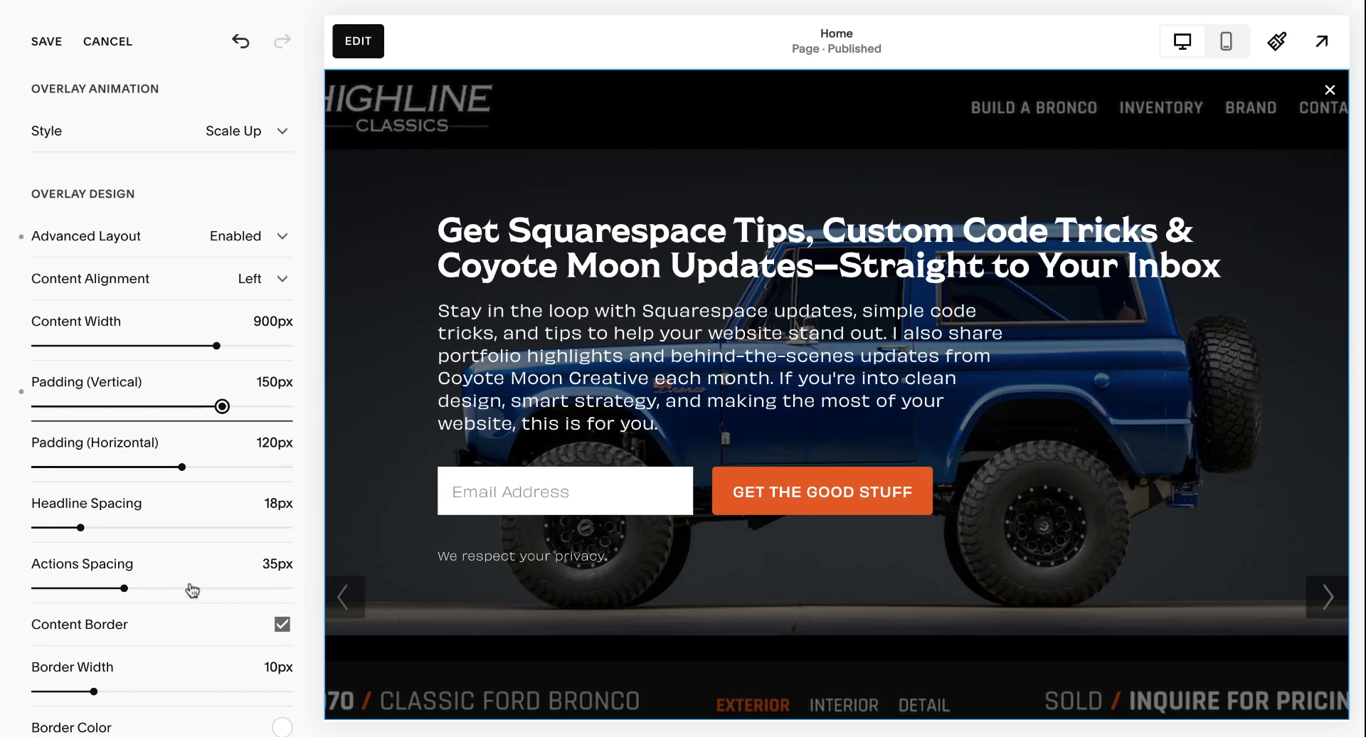
left_click_drag(124, 586, 81, 588)
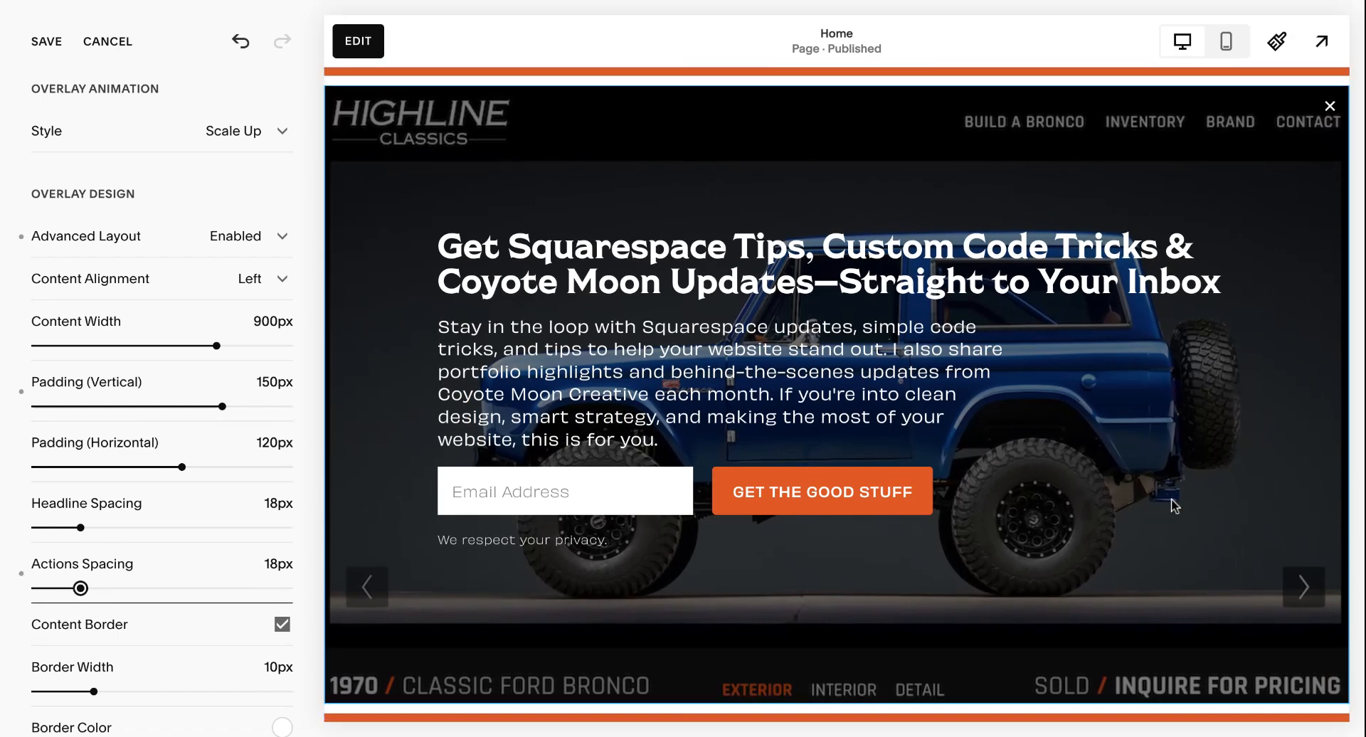
Step: Set the pop-up's content border color to #E05621
scroll(135, 476, "down", 2)
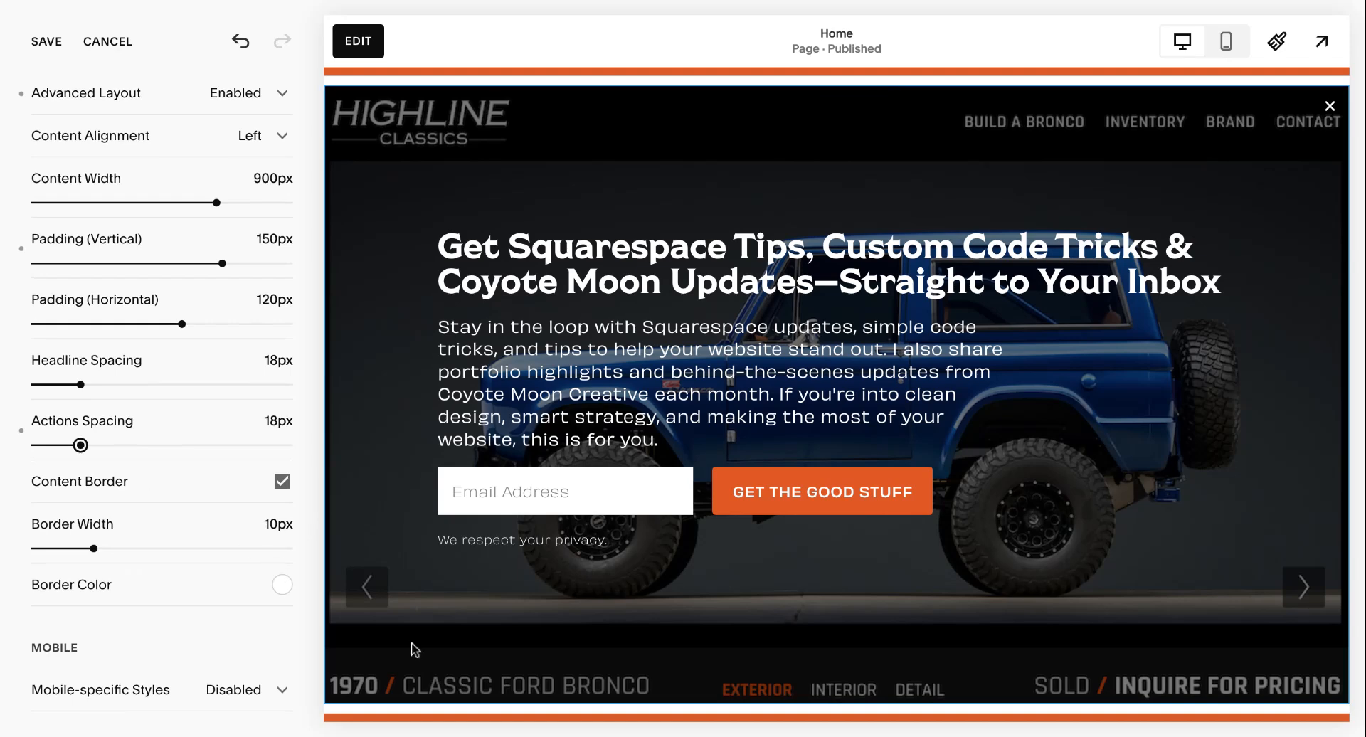
left_click(282, 586)
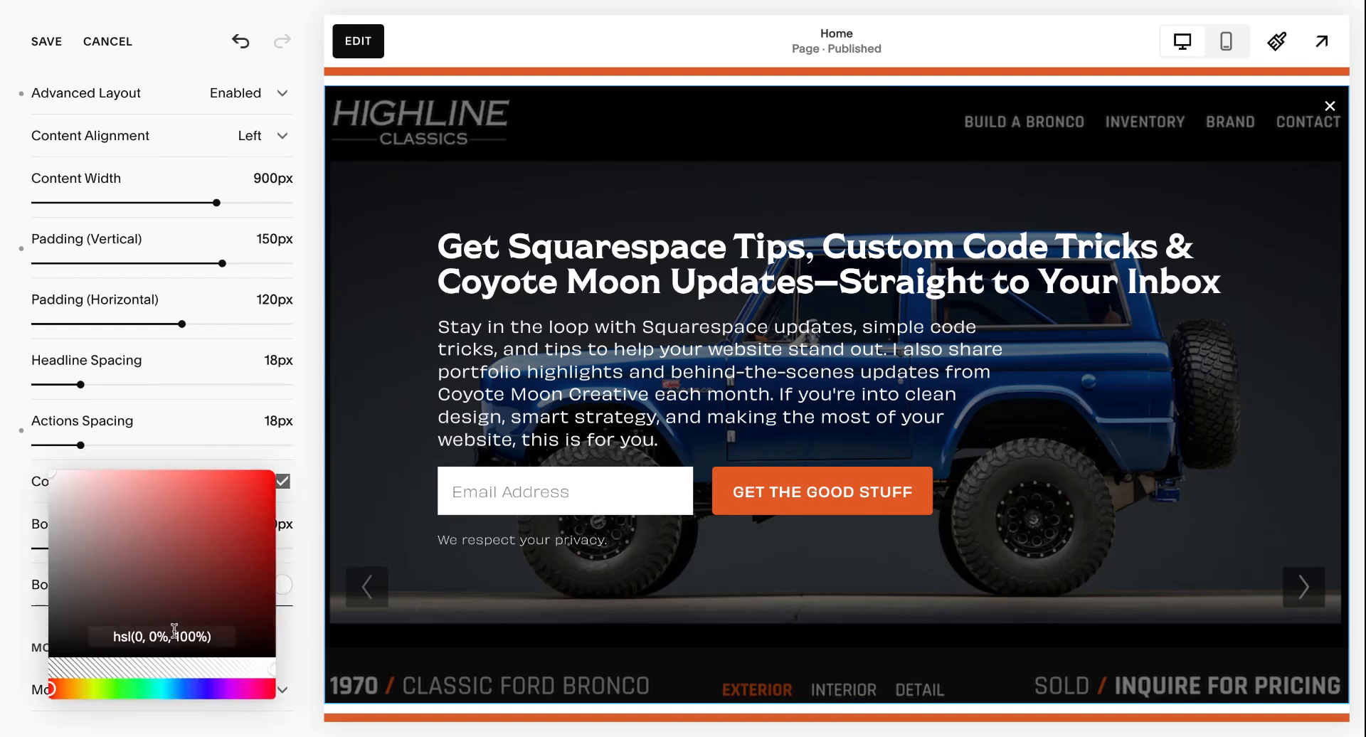
left_click(174, 631)
type("#E05621")
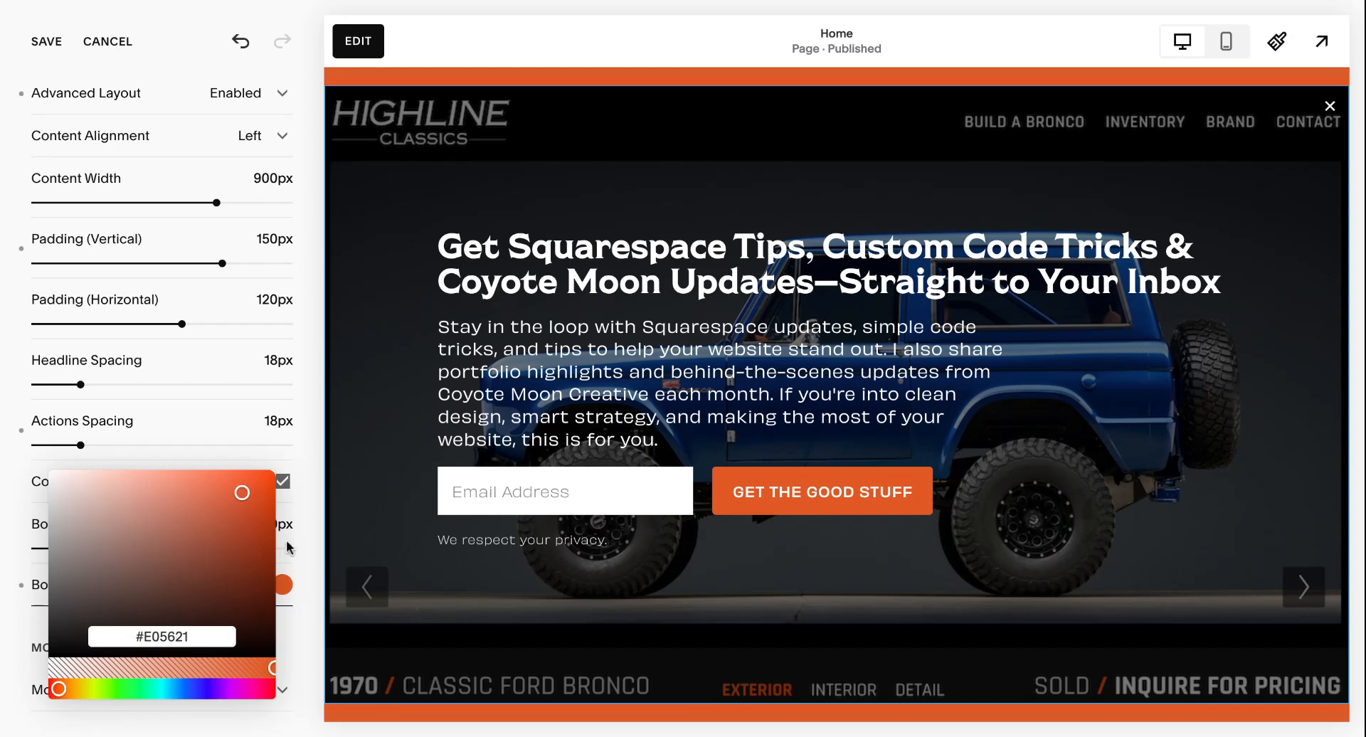
left_click(313, 473)
Step: Set the pop-up's background color to #000 and save the style changes
scroll(305, 474, "down", 6)
scroll(303, 476, "up", 6)
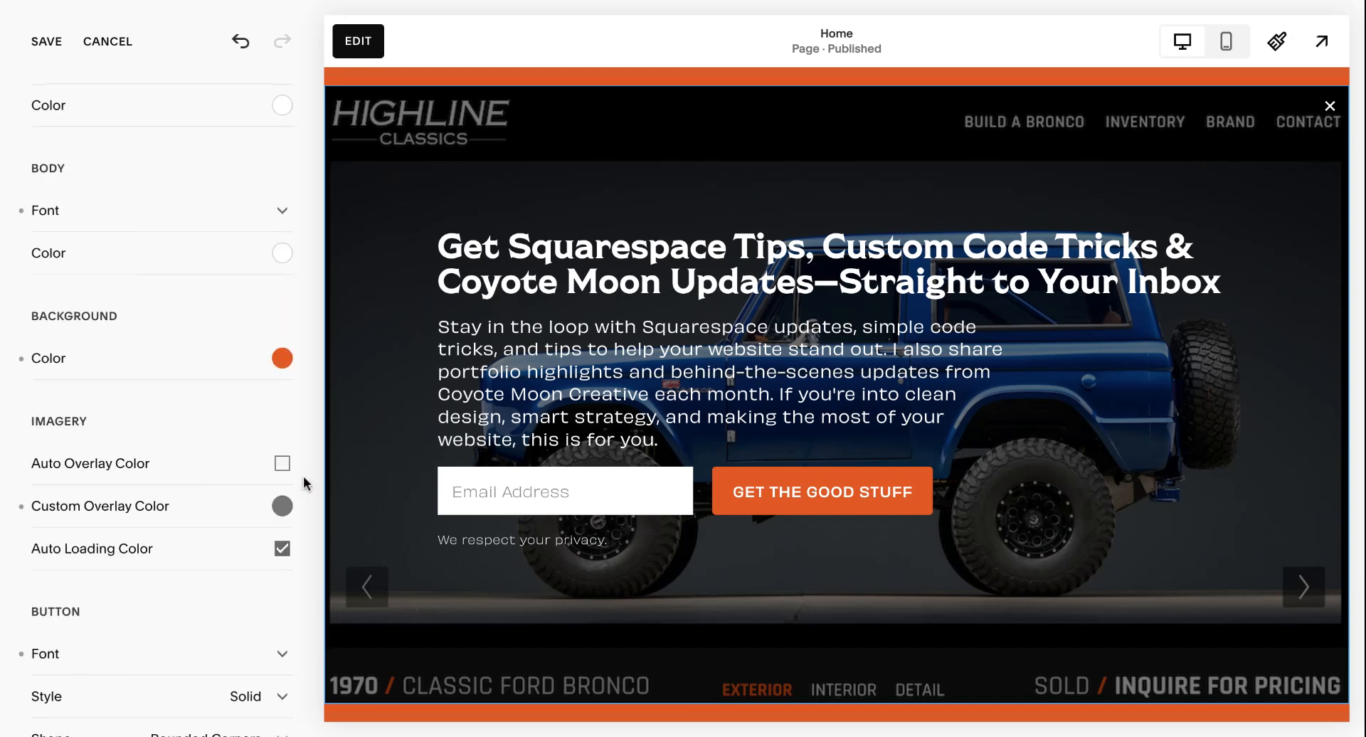
left_click(282, 494)
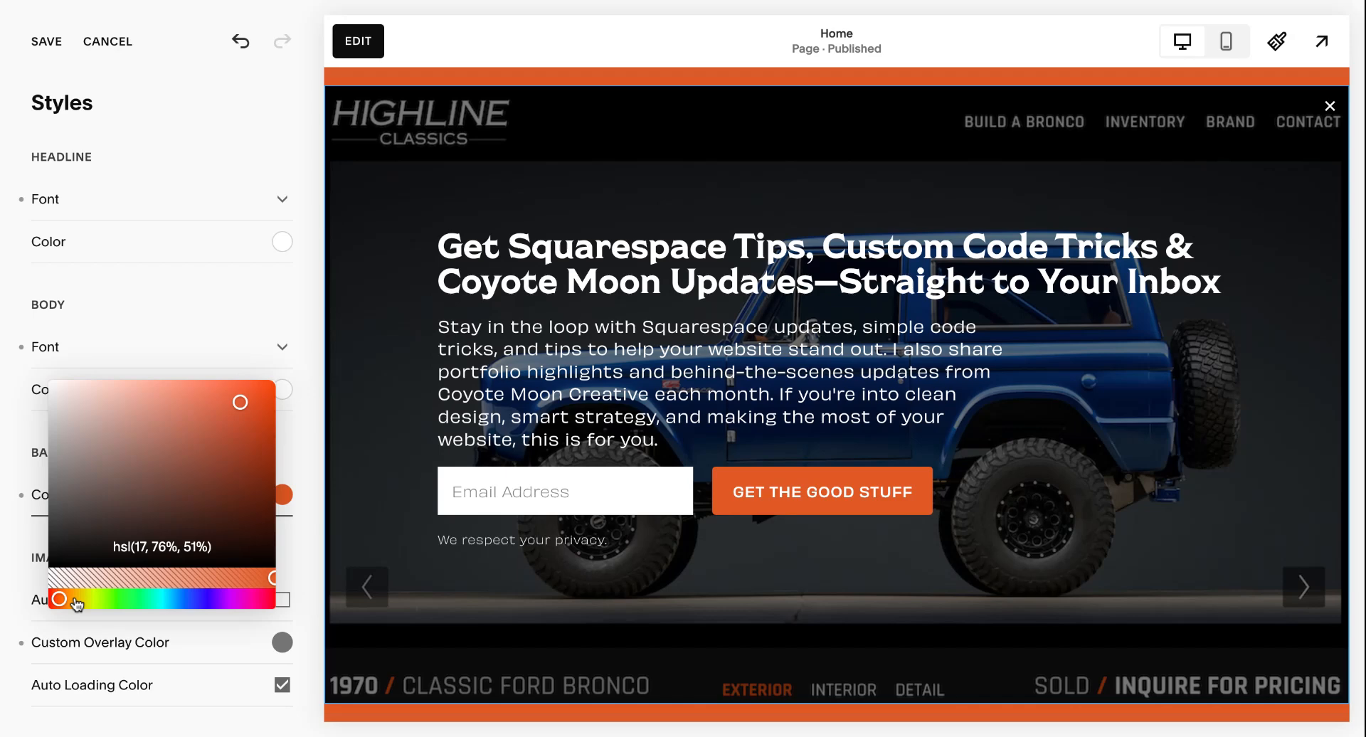
left_click(271, 579)
left_click_drag(271, 578, 259, 577)
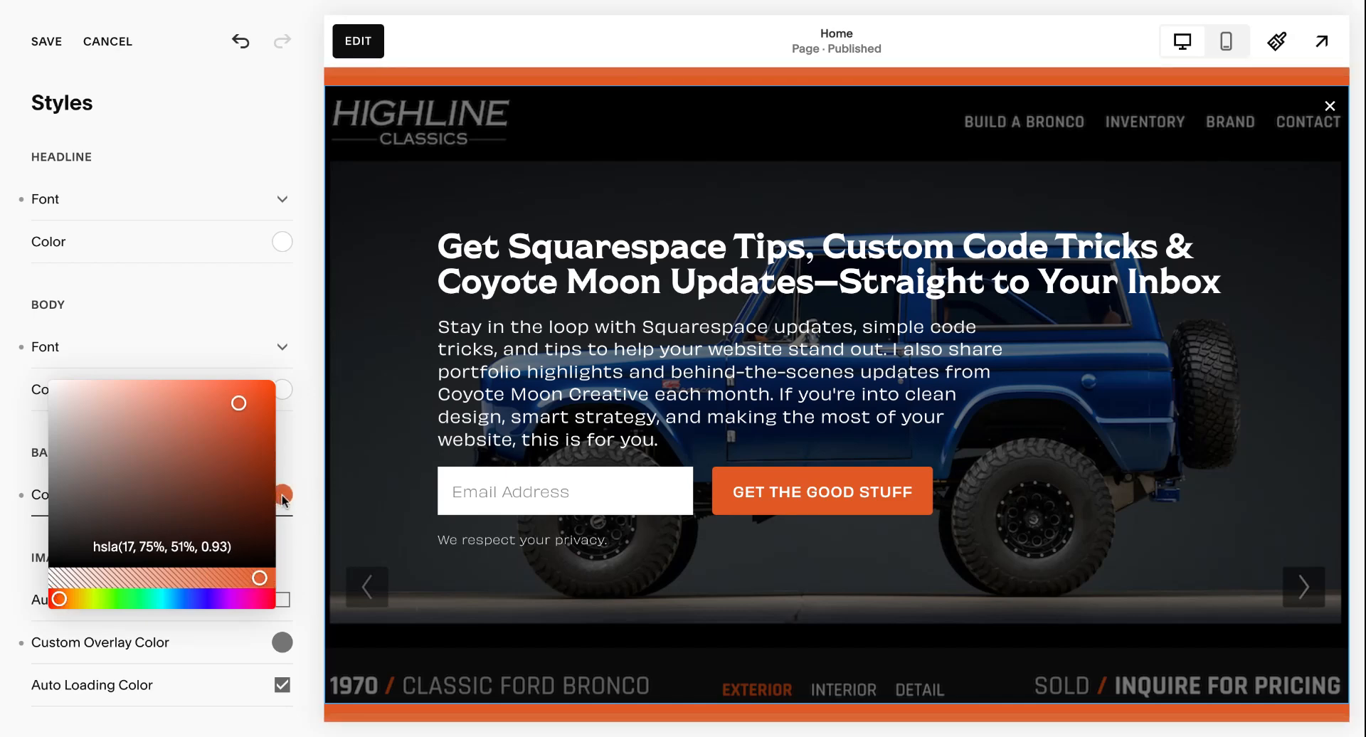
triple_click(178, 547)
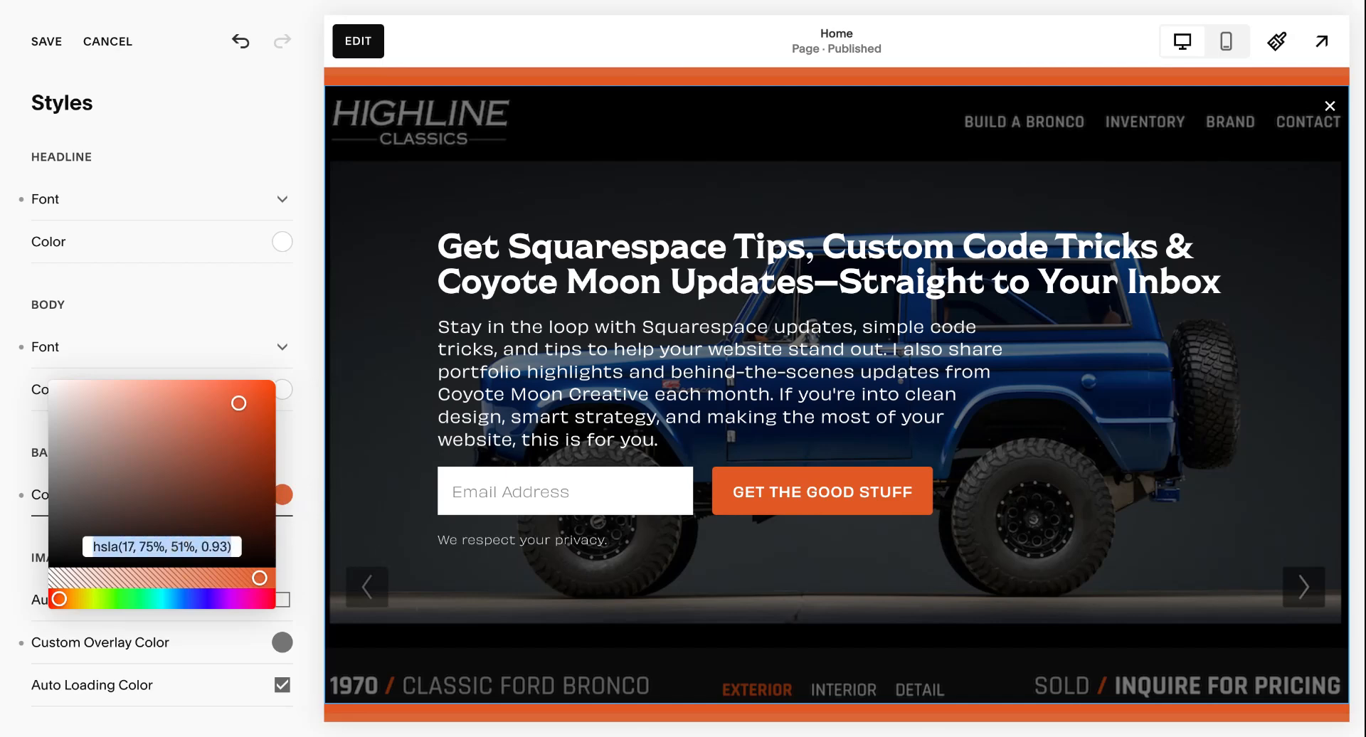
type("#000")
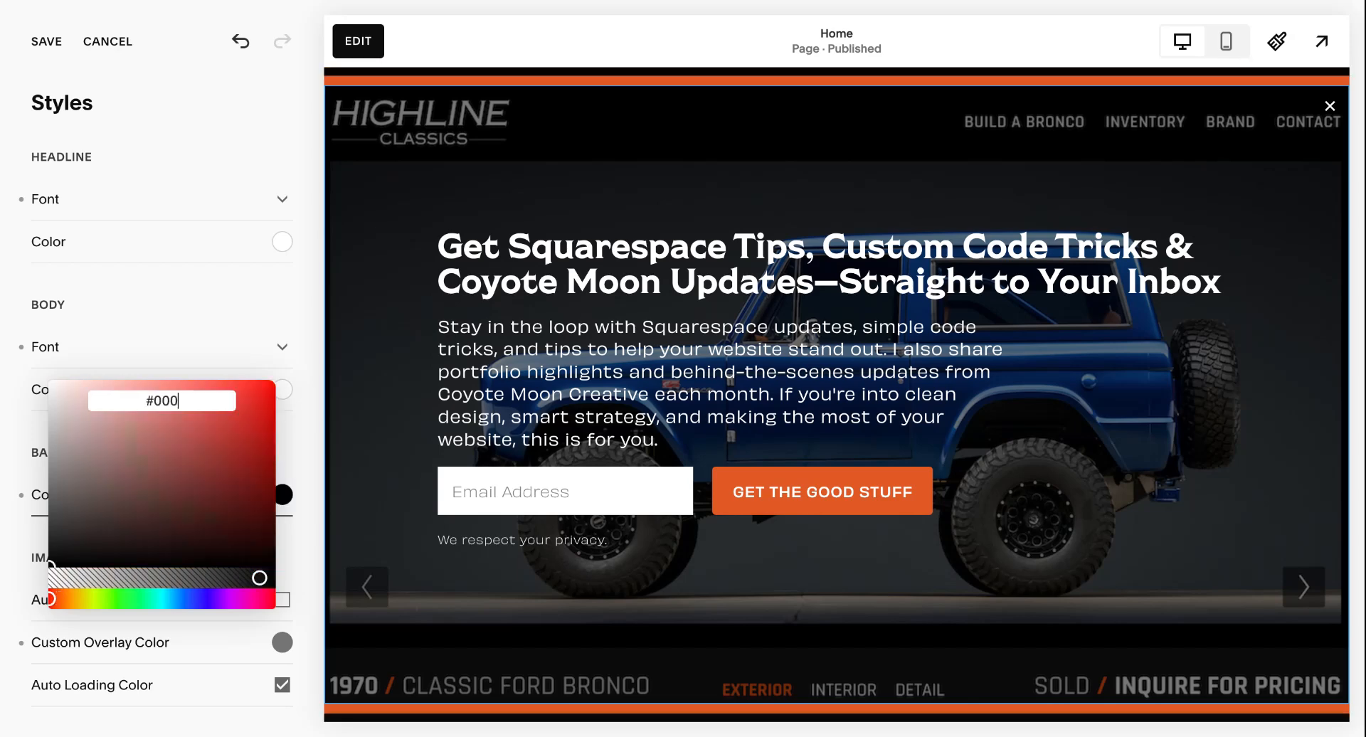
key("Return")
left_click(310, 432)
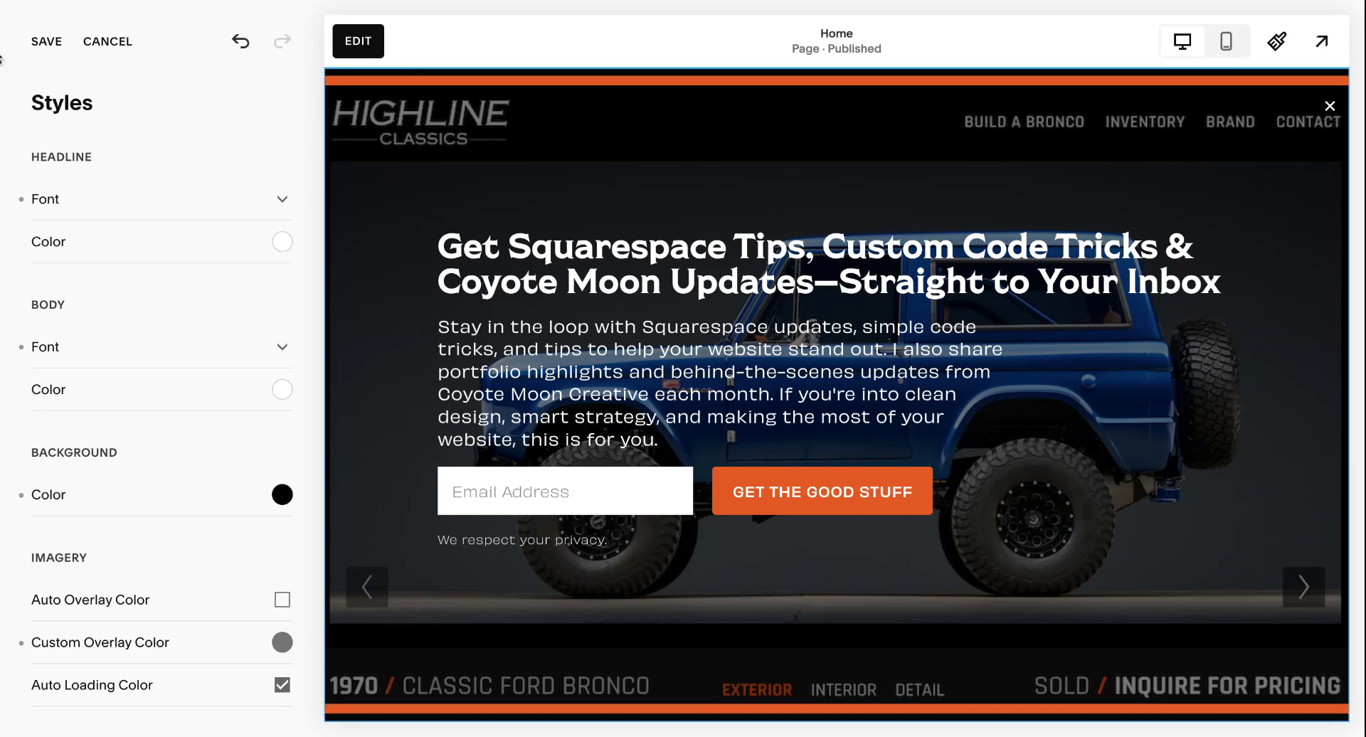
left_click(46, 41)
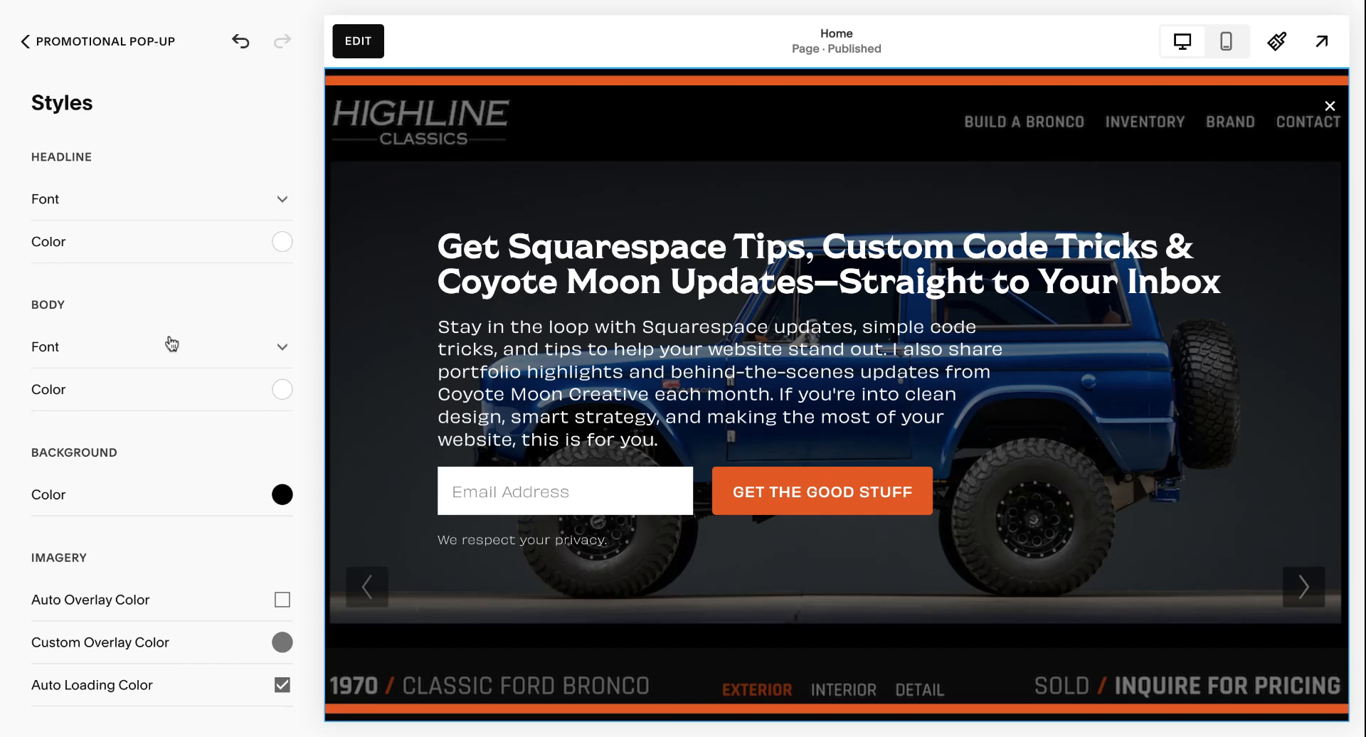
Step: Set the width of the pop-up's content border to 5px
scroll(171, 344, "down", 10)
scroll(172, 343, "up", 3)
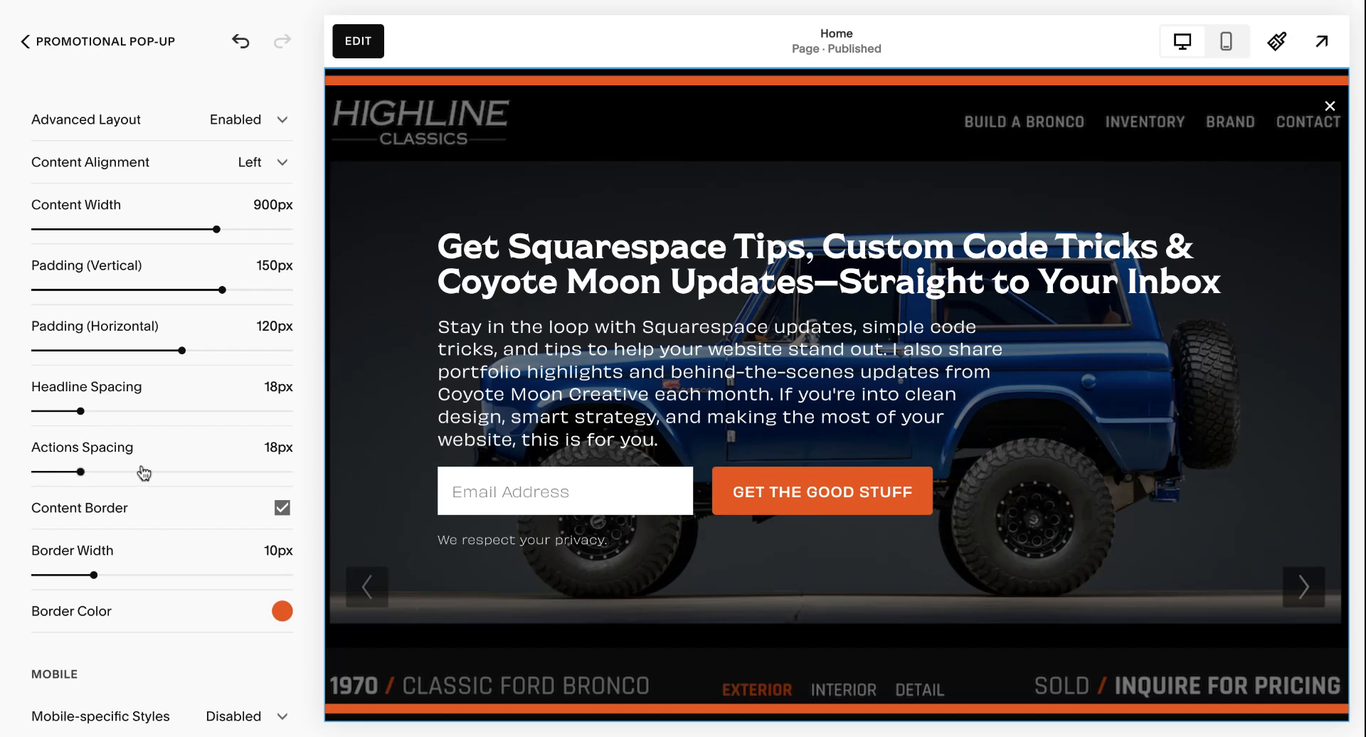
scroll(191, 451, "down", 2)
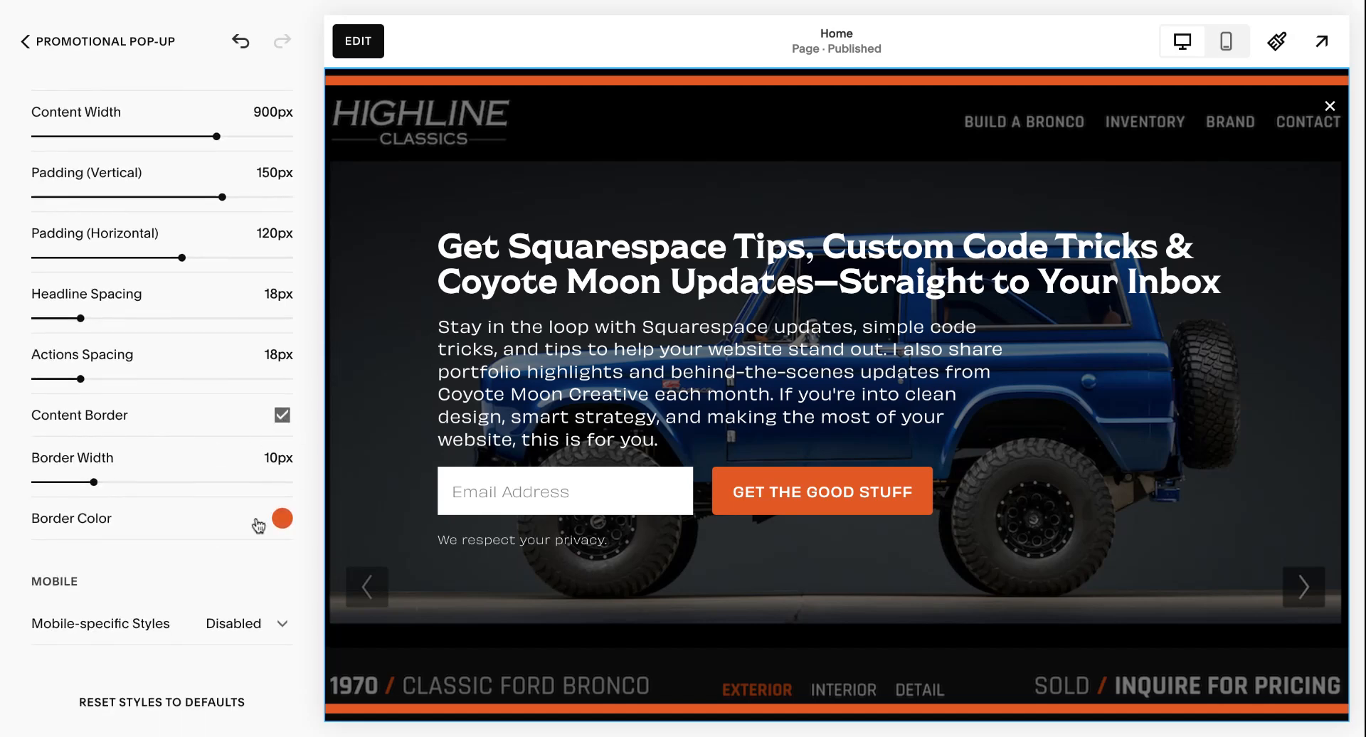
left_click_drag(94, 482, 61, 483)
Step: Try enabling Mobile-specific Styles, look through its font and color options, and return the setting to Disabled
scroll(181, 472, "down", 2)
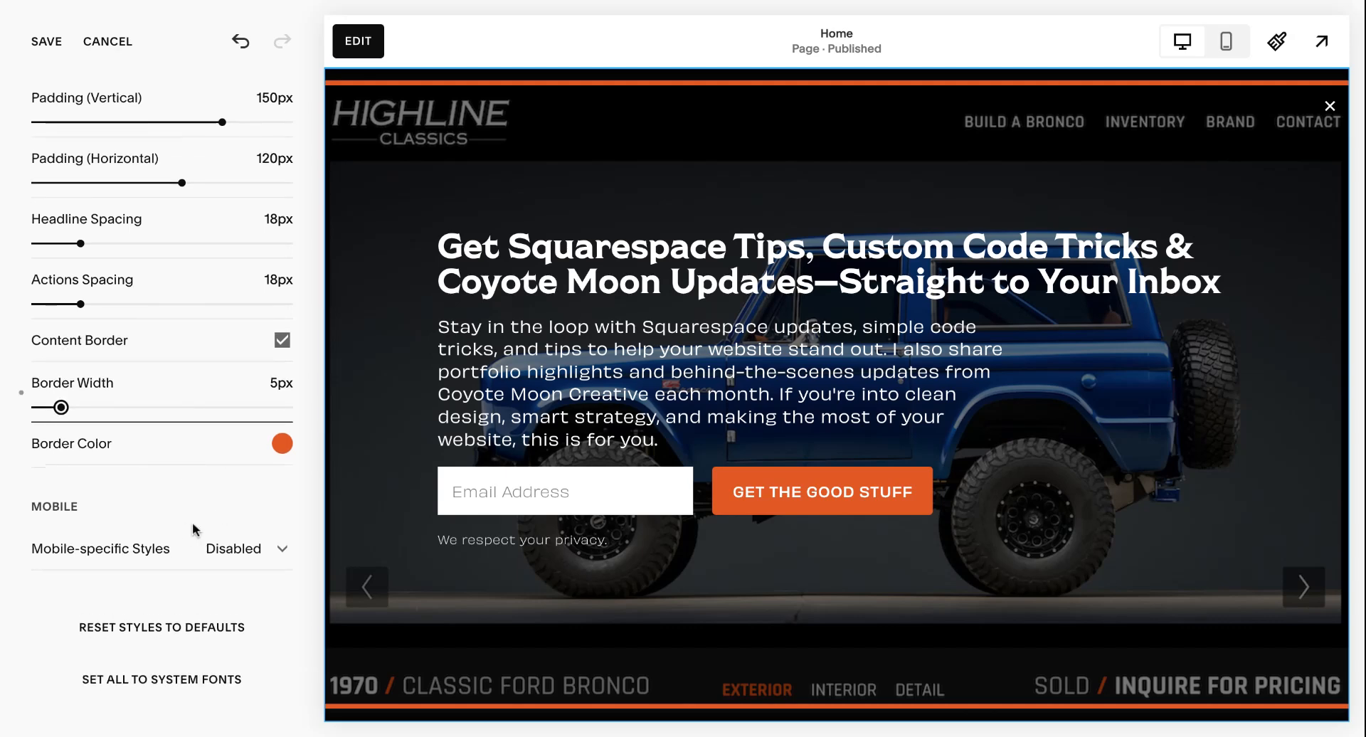
left_click(176, 561)
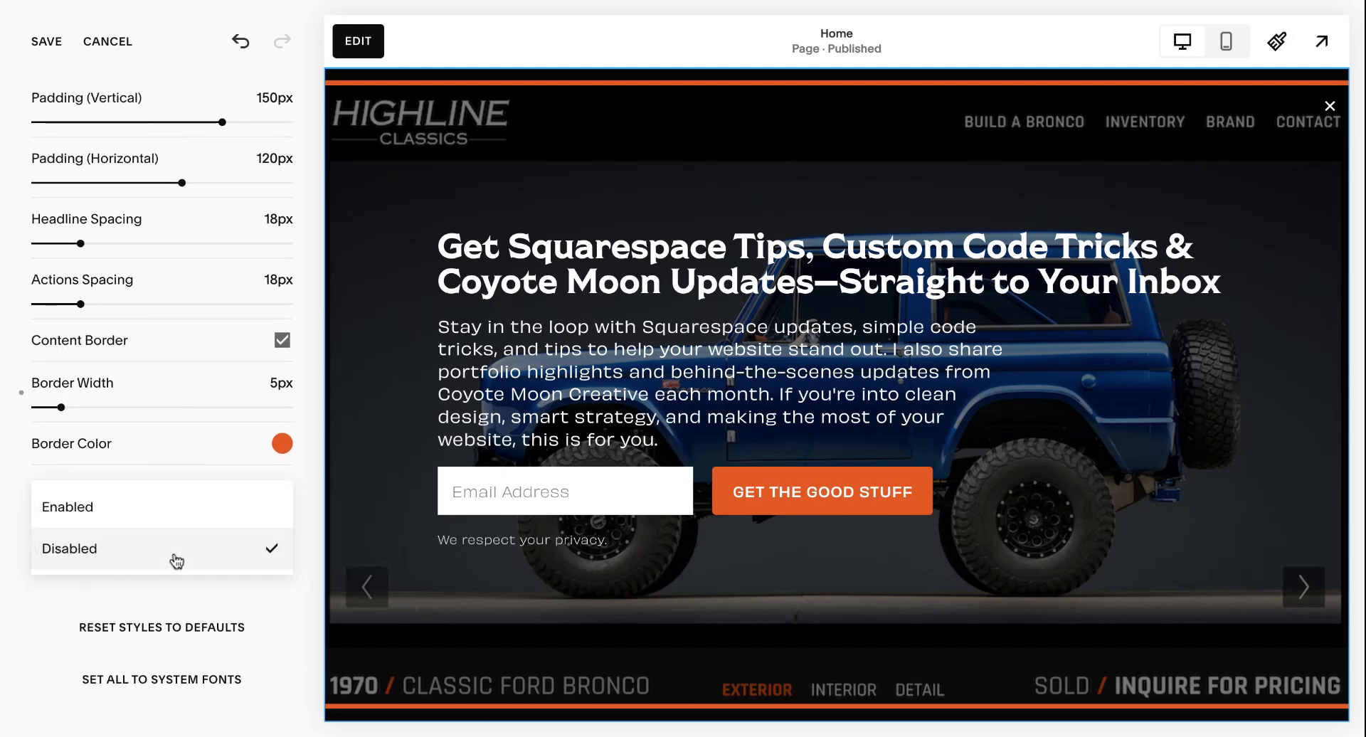
left_click(165, 513)
scroll(167, 518, "down", 3)
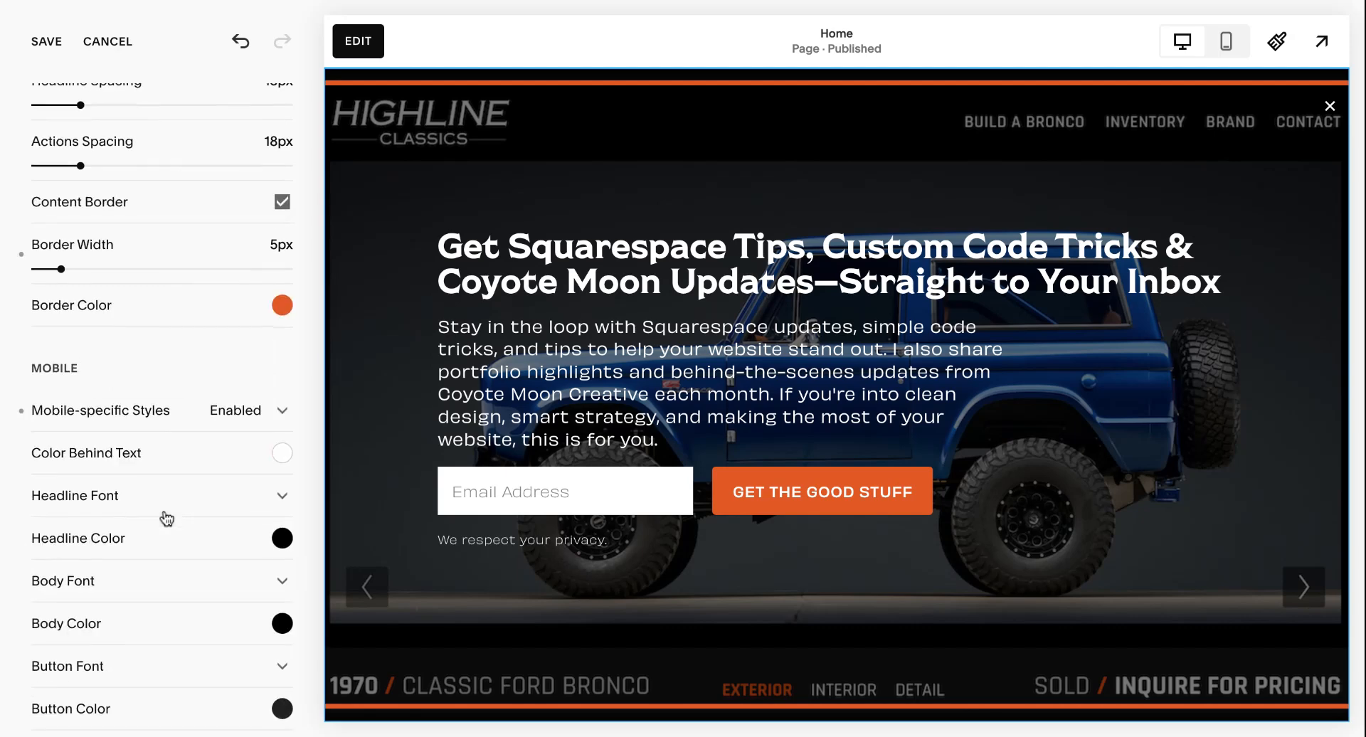
scroll(166, 517, "down", 3)
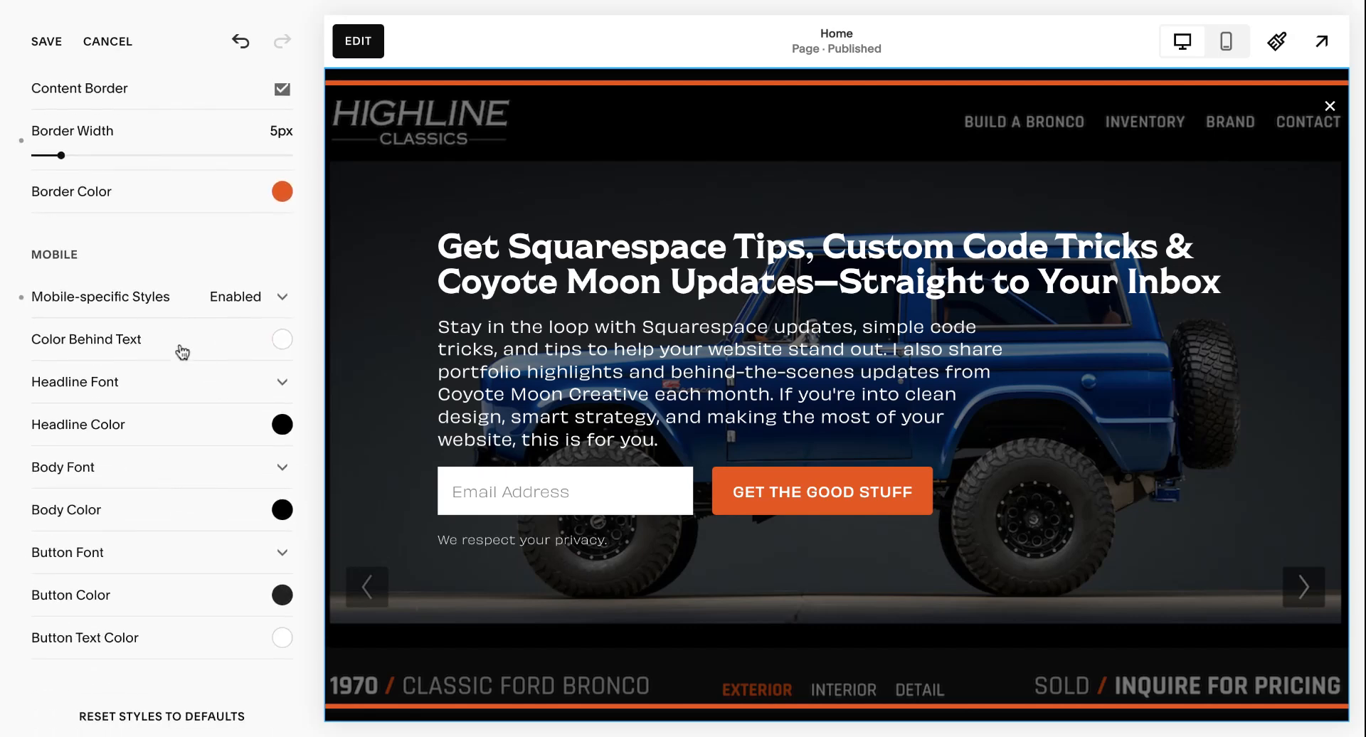
left_click(231, 302)
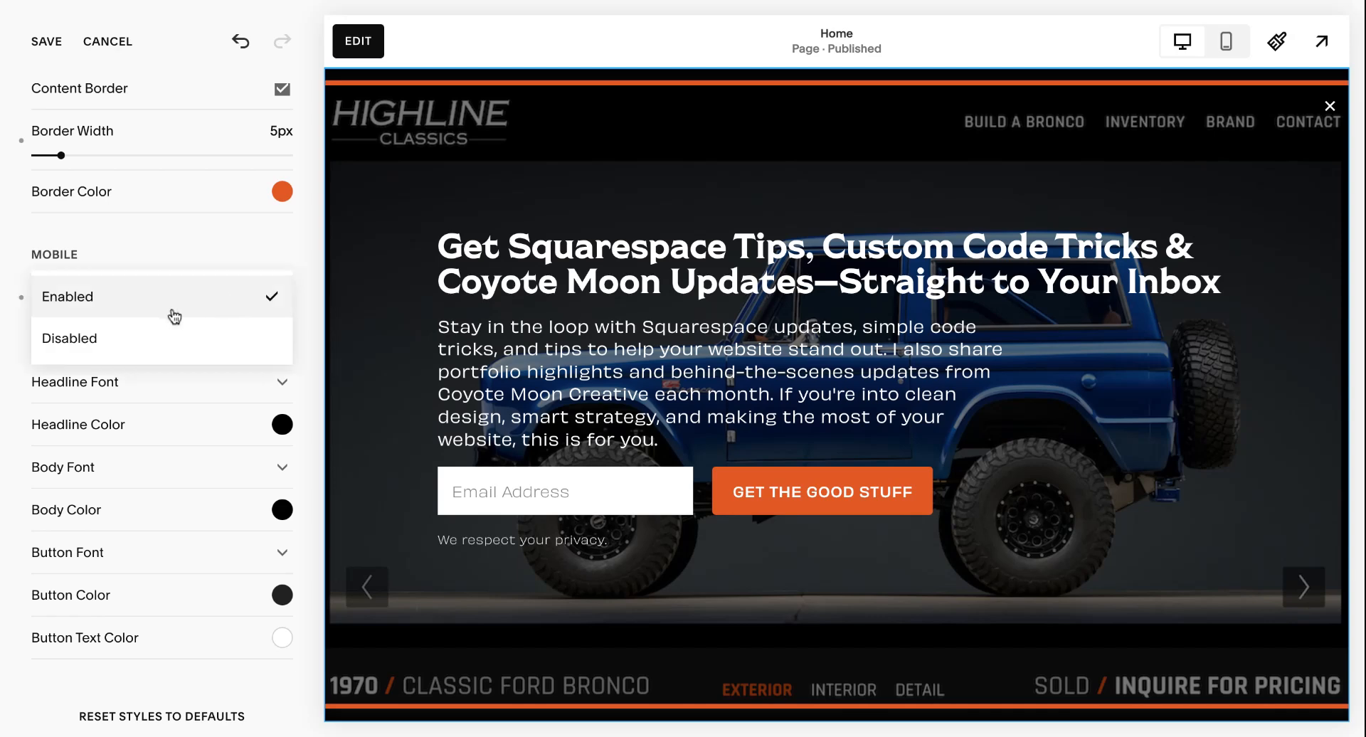
left_click(169, 344)
Step: Save the pop-up styles and reopen the Promotional Pop-Up settings by searching the site admin for "promo"
scroll(238, 418, "up", 15)
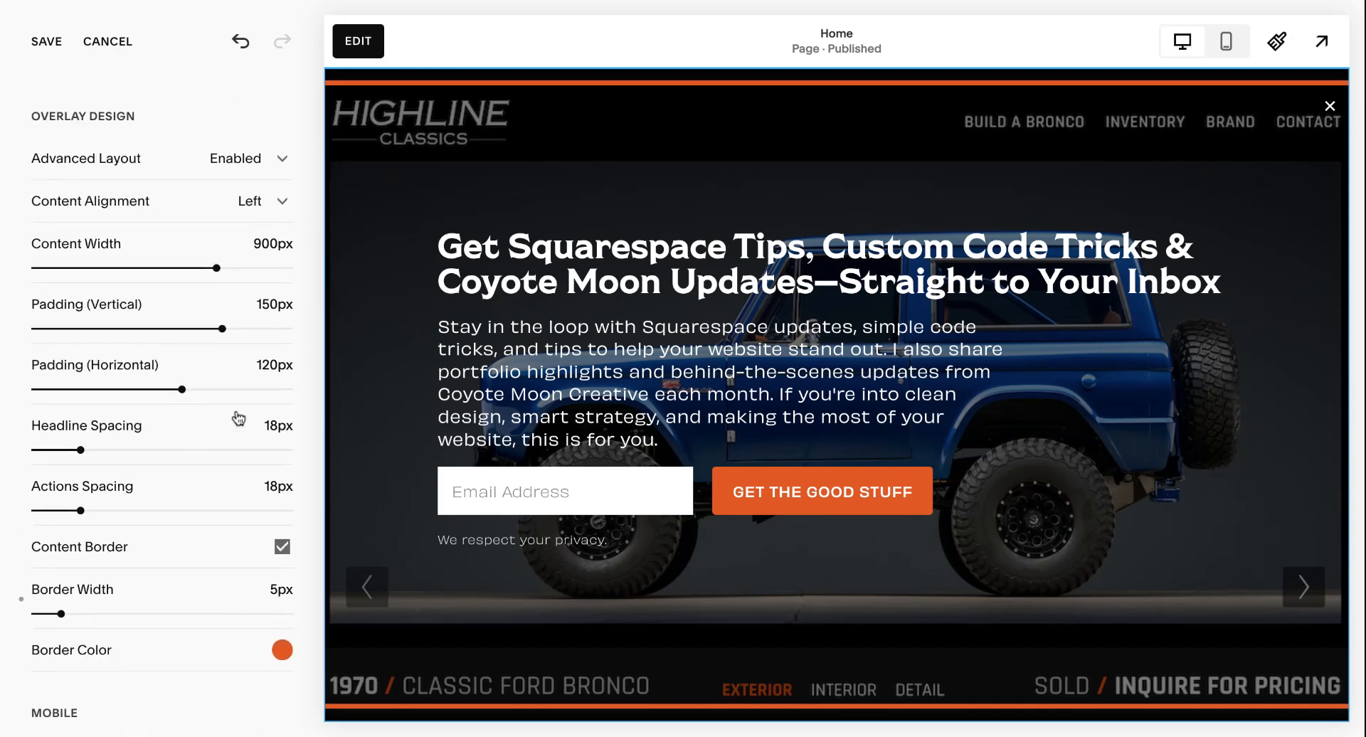
left_click(47, 44)
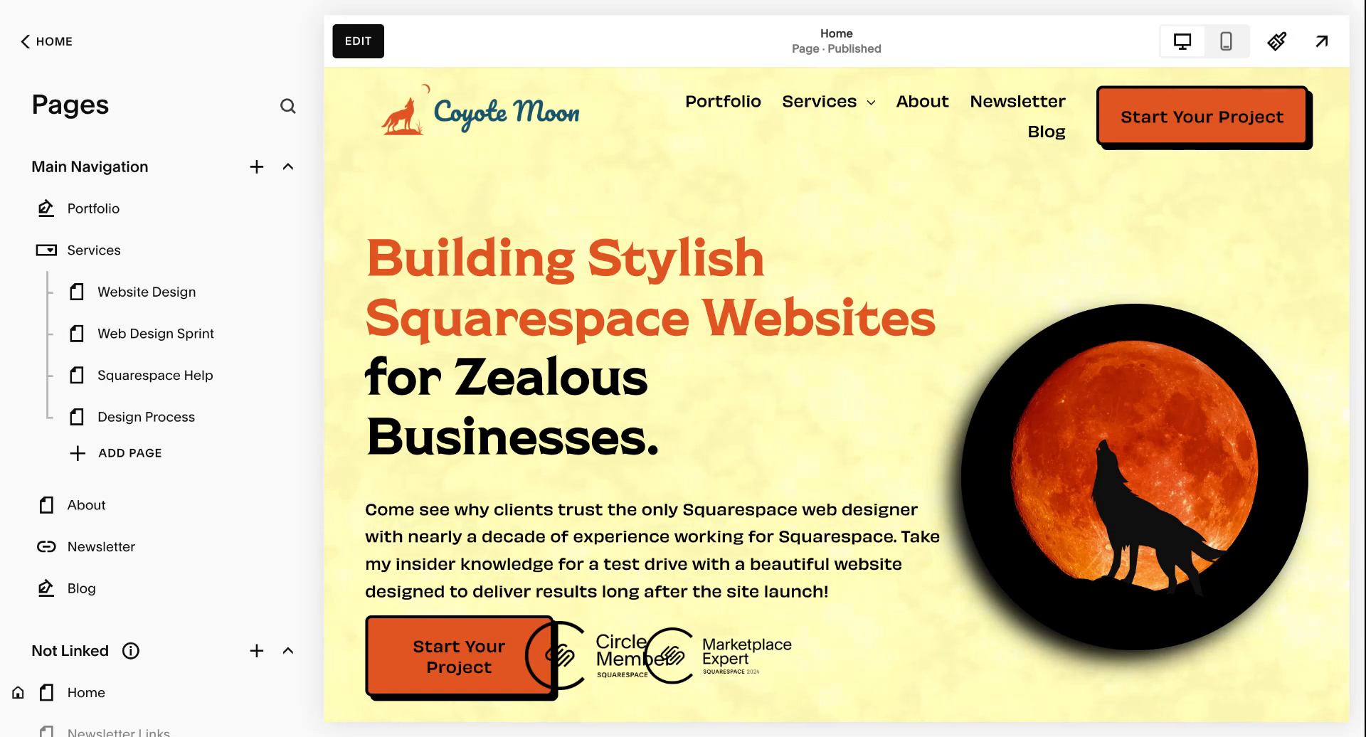
left_click(46, 41)
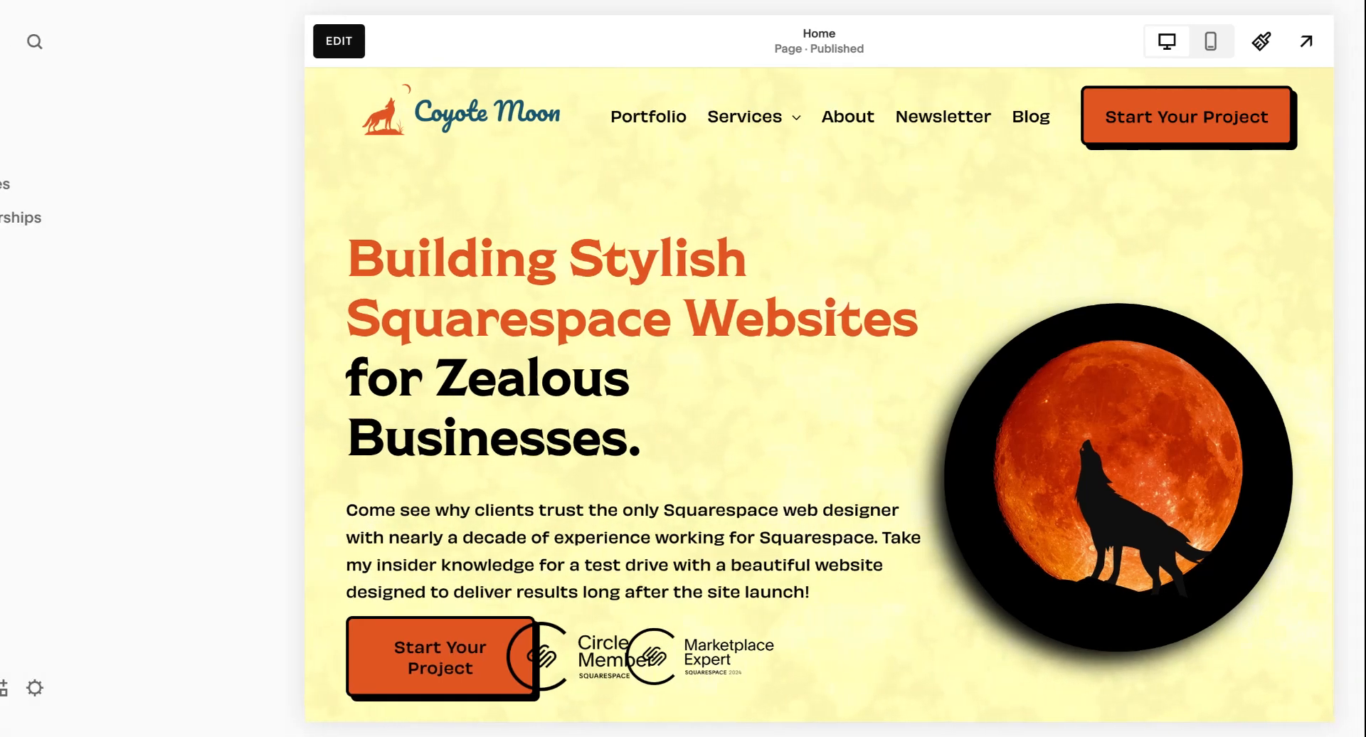
left_click(200, 41)
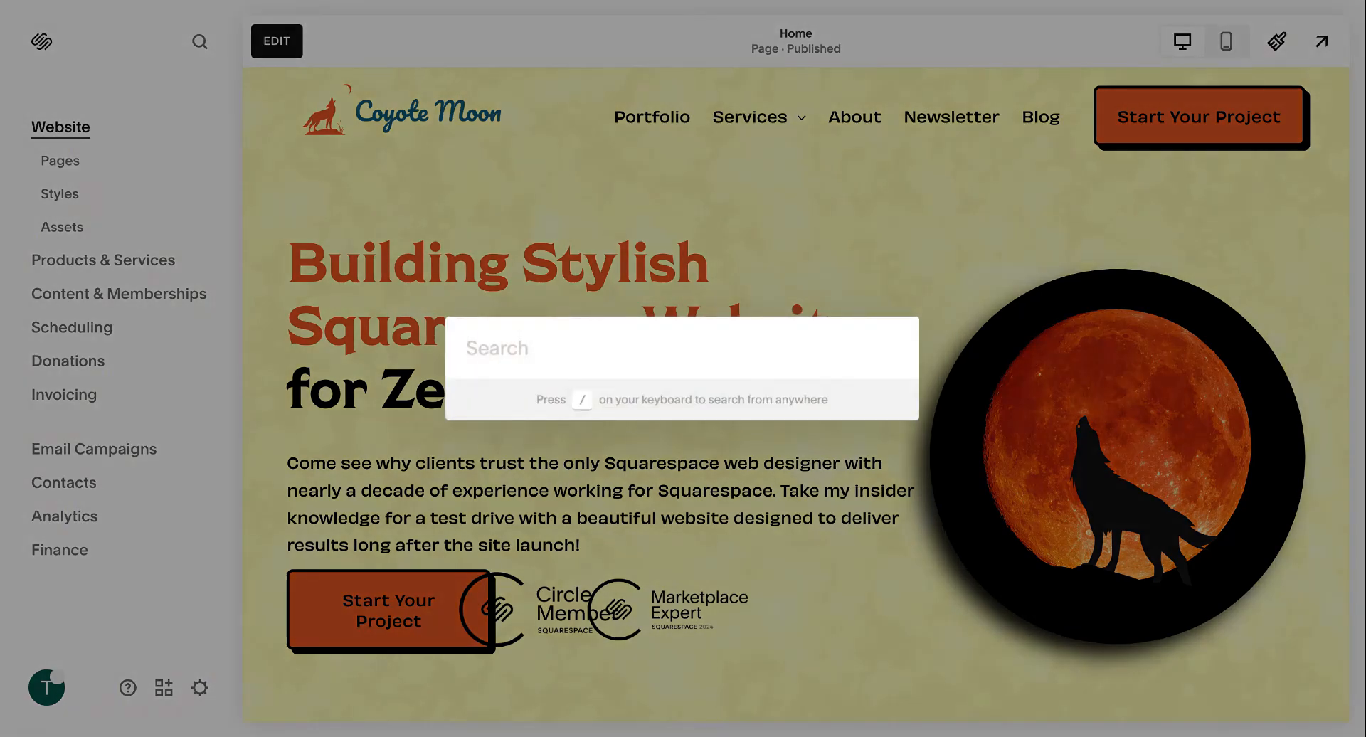
type("p")
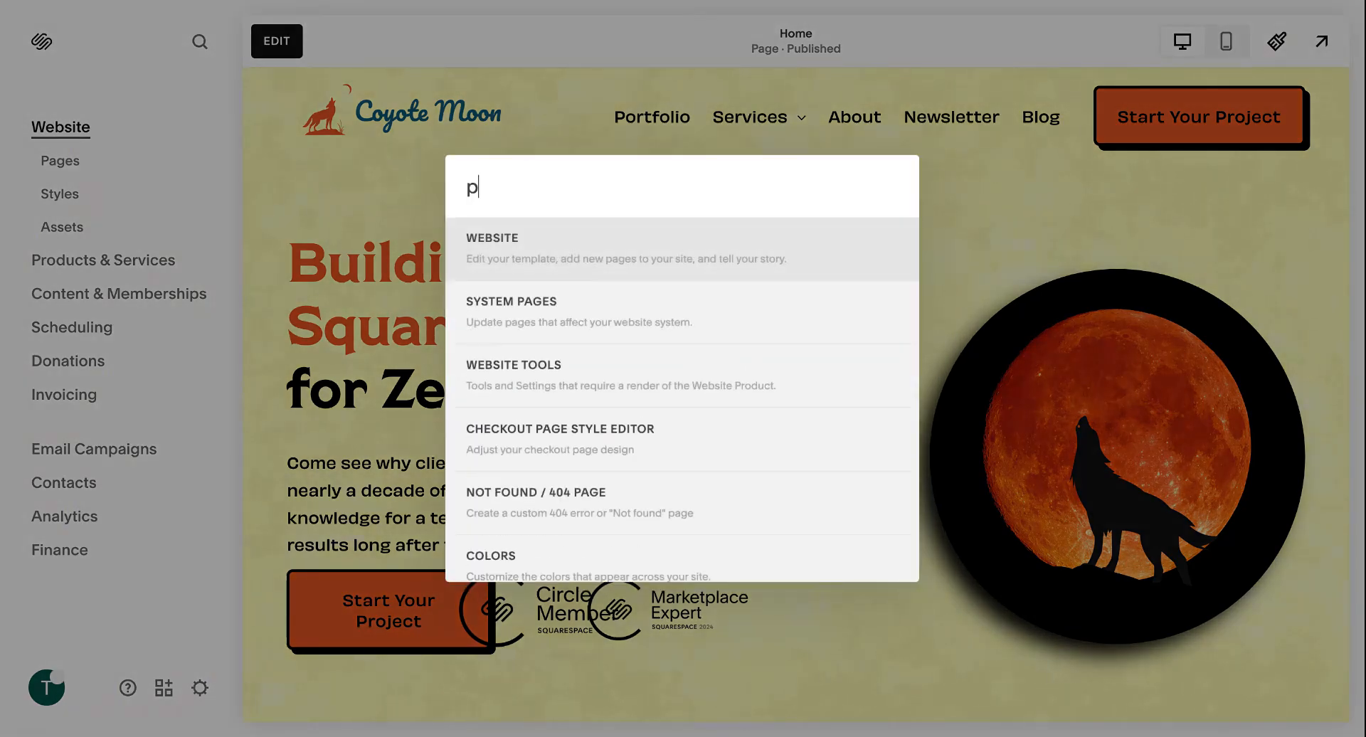
type("romo")
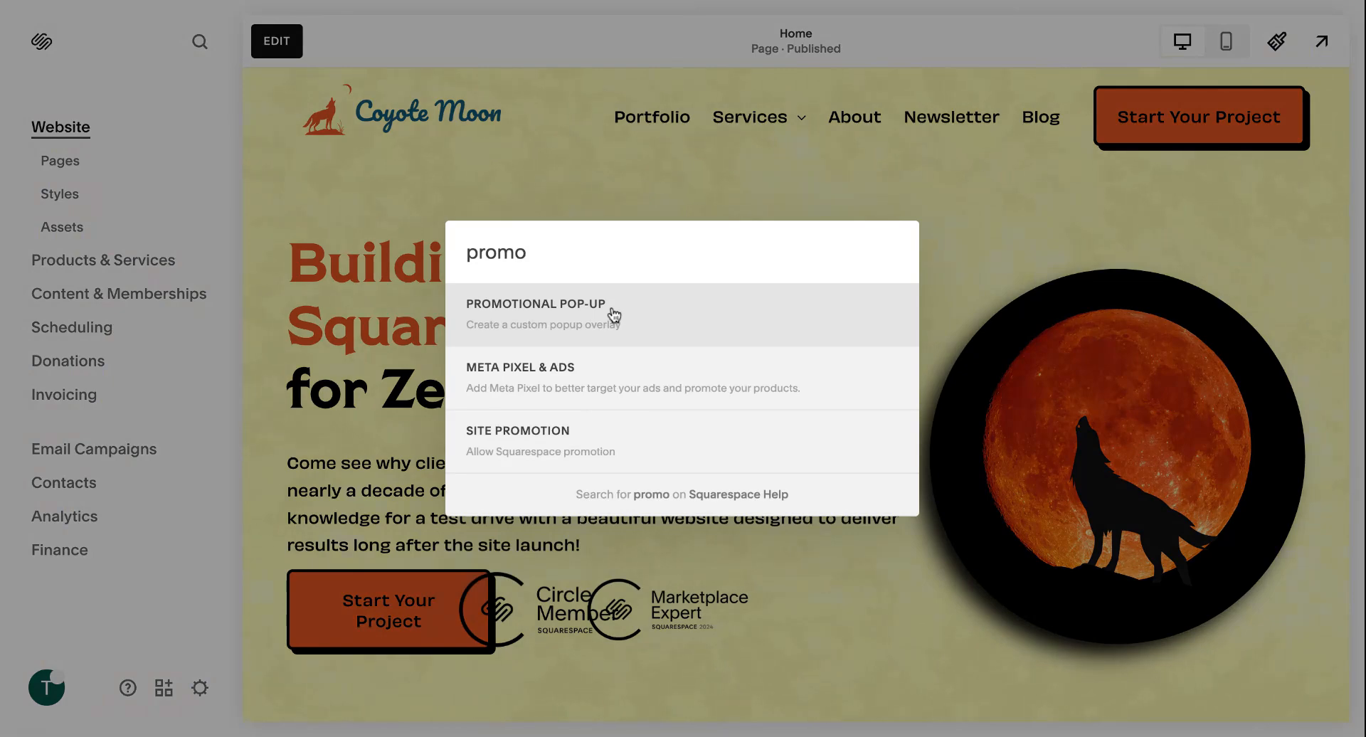
key("Return")
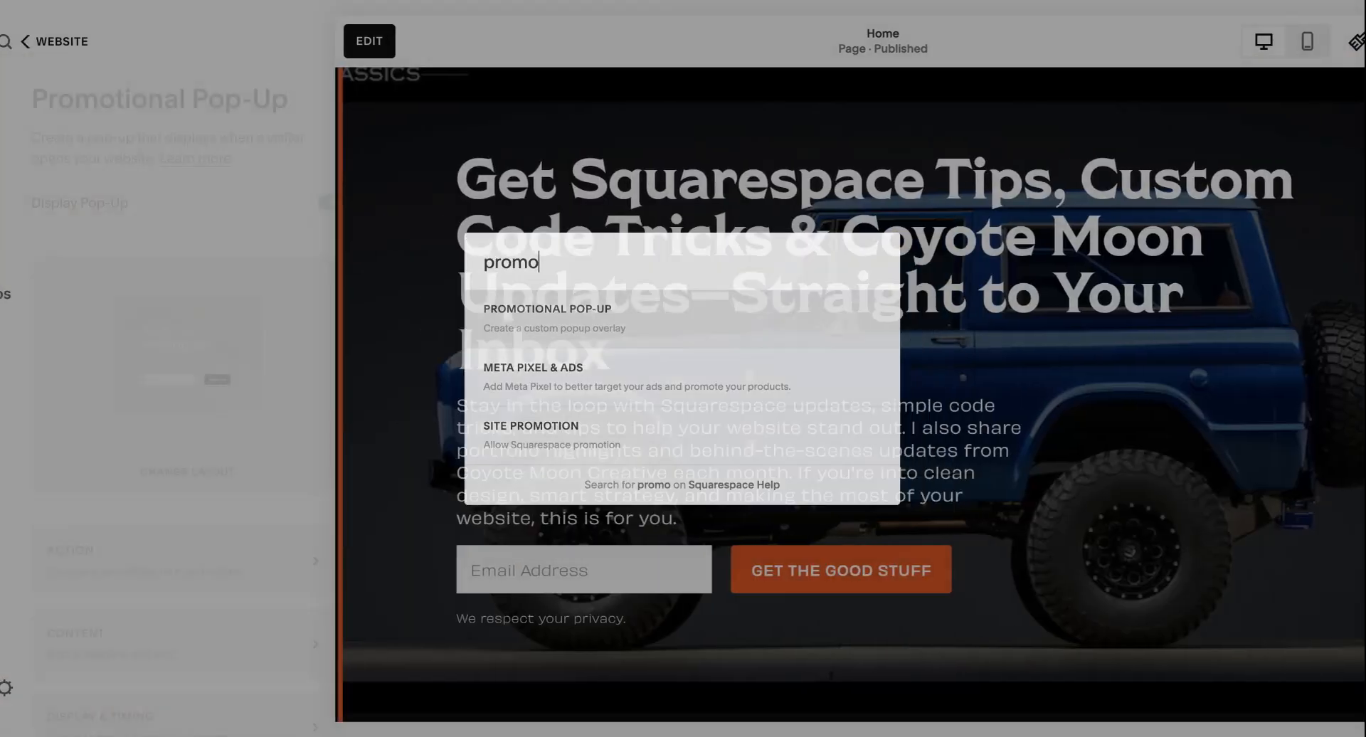
Step: Reset the pop-up in its Display & Timing settings so all visitors see it again, and save
scroll(272, 405, "down", 3)
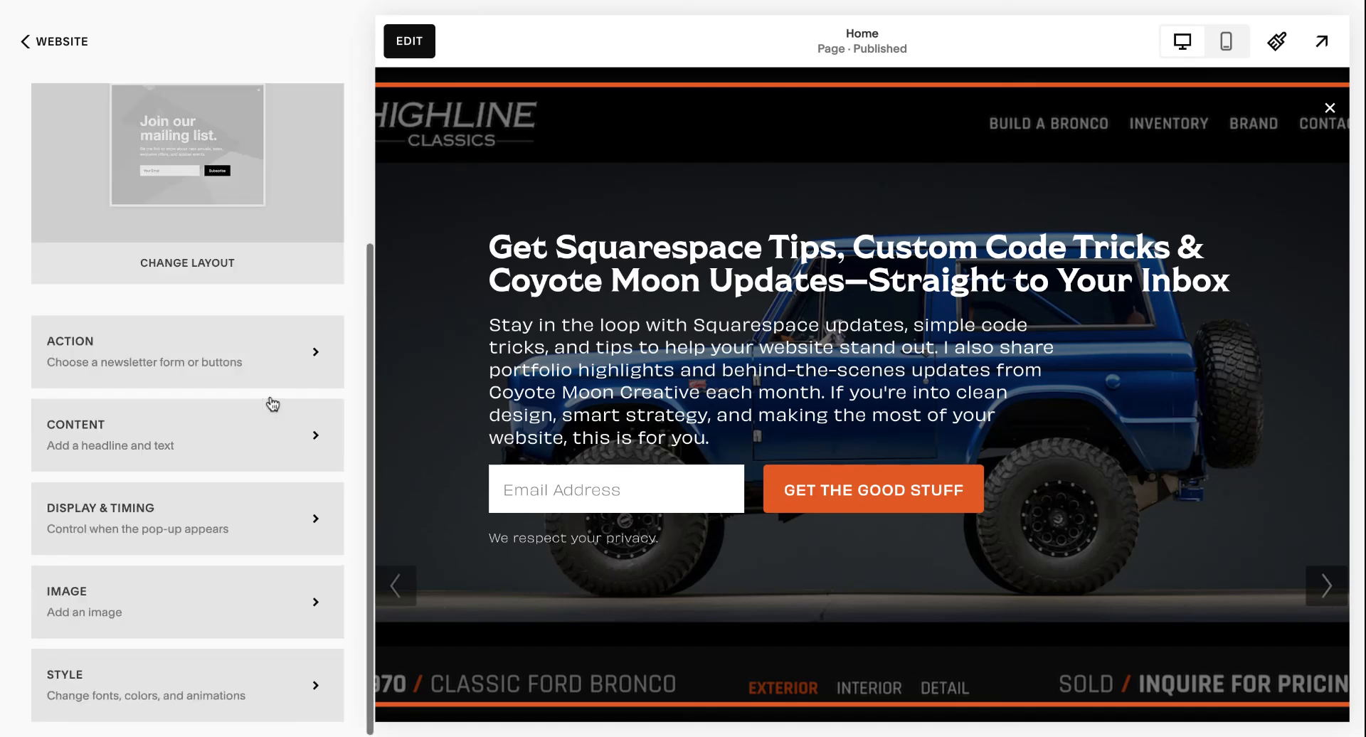
left_click(186, 520)
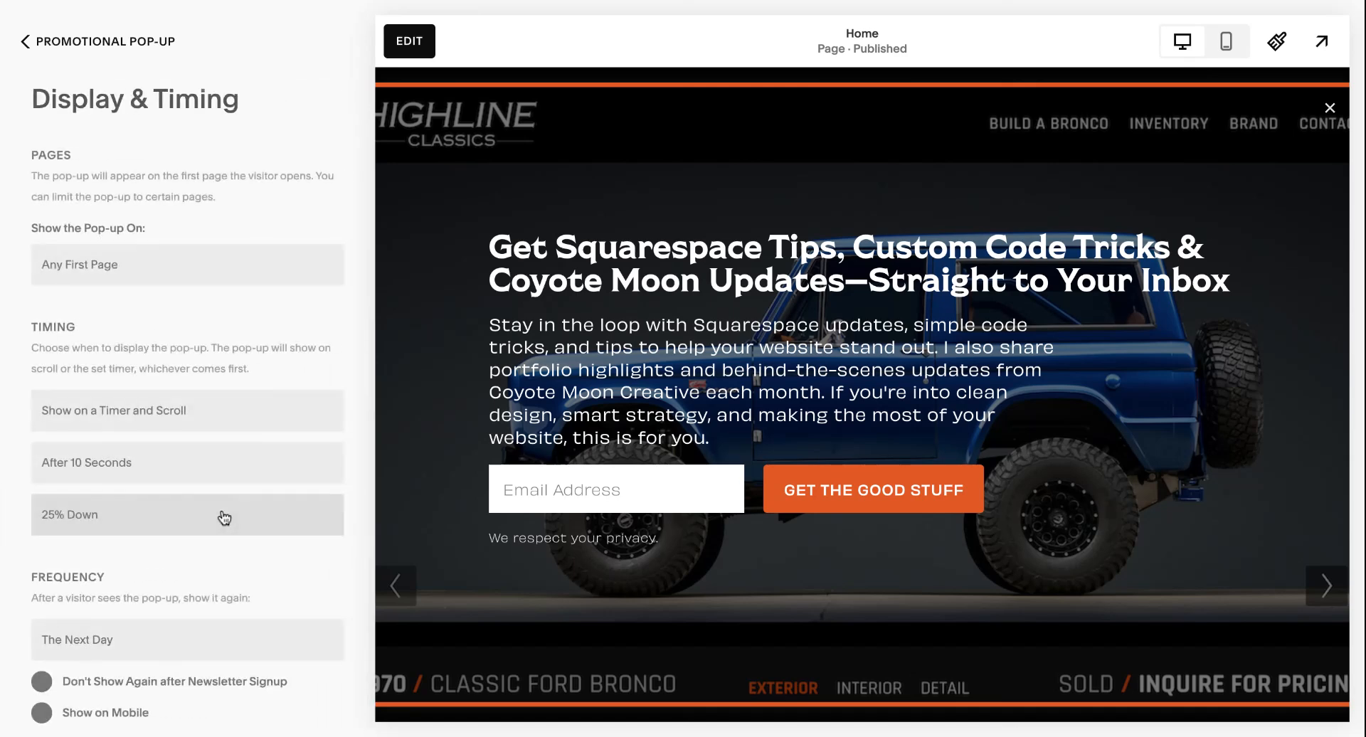
scroll(219, 518, "down", 2)
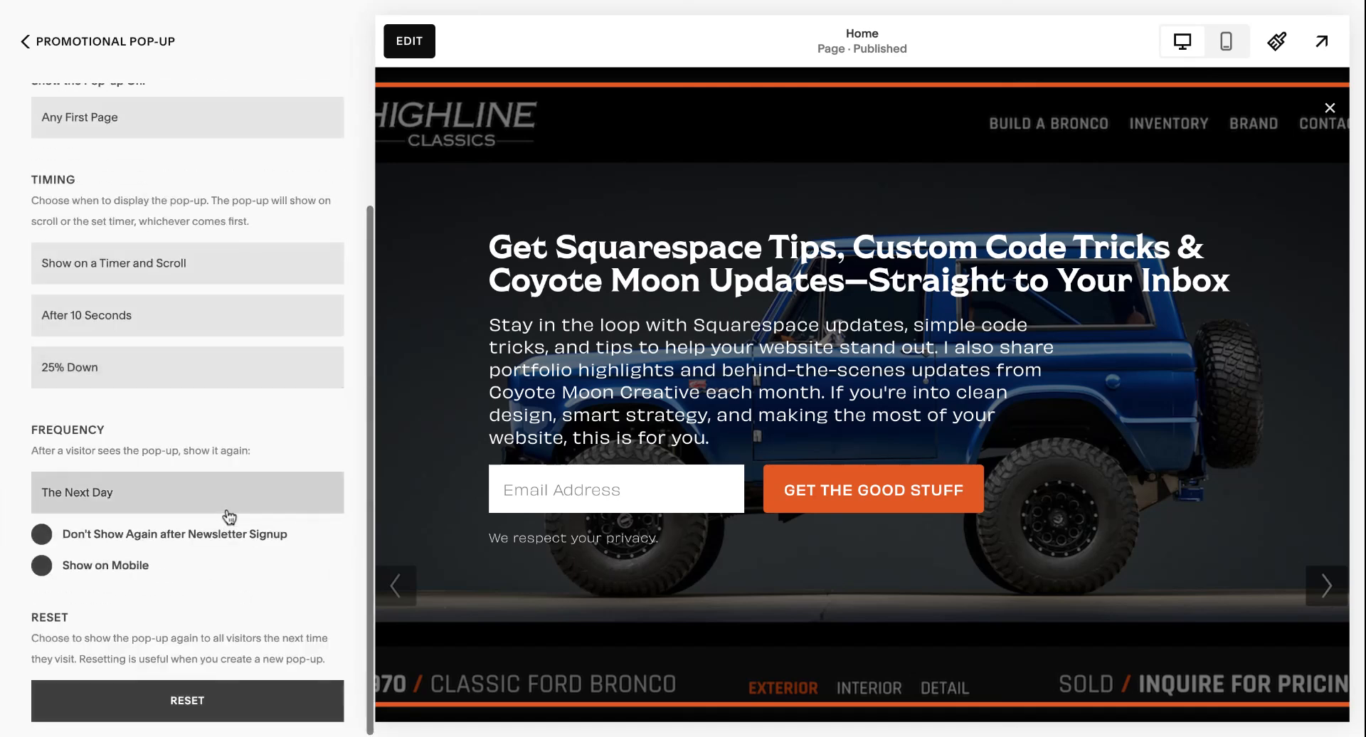
left_click(196, 702)
left_click(192, 705)
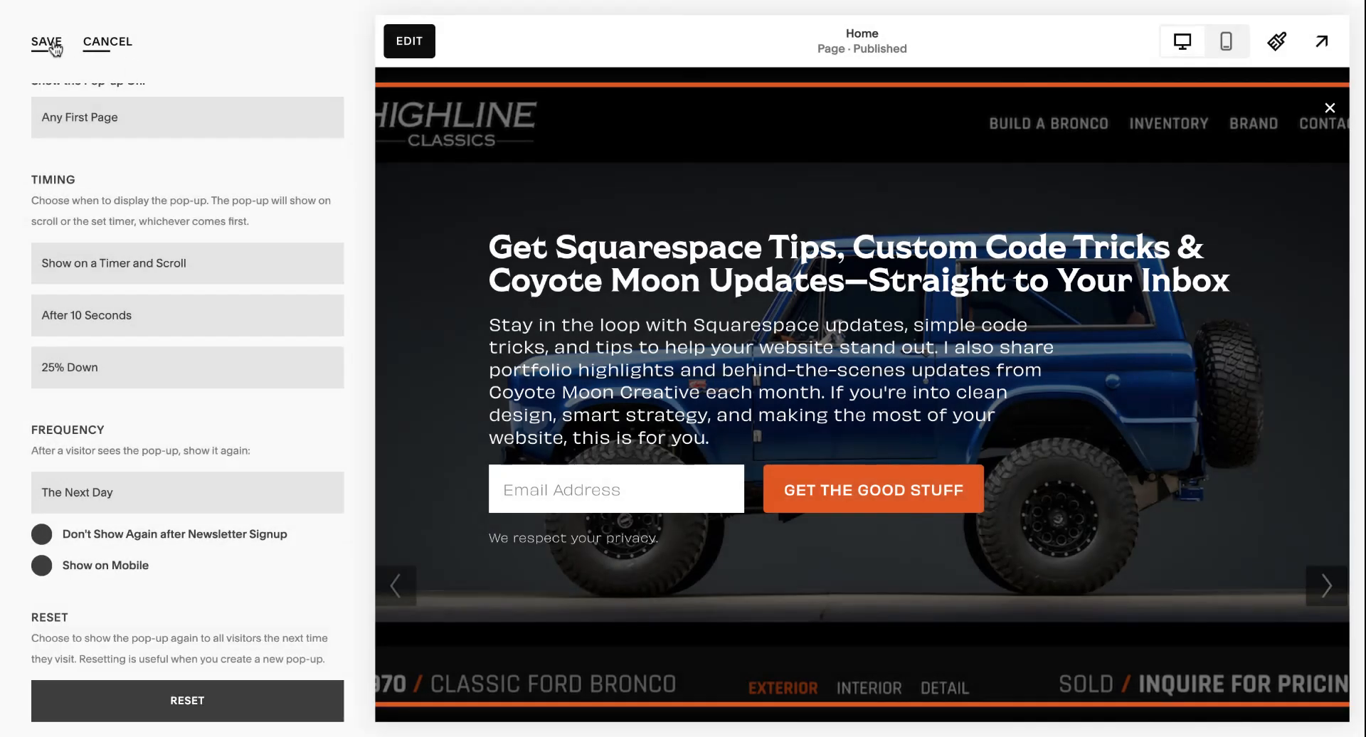
left_click(49, 43)
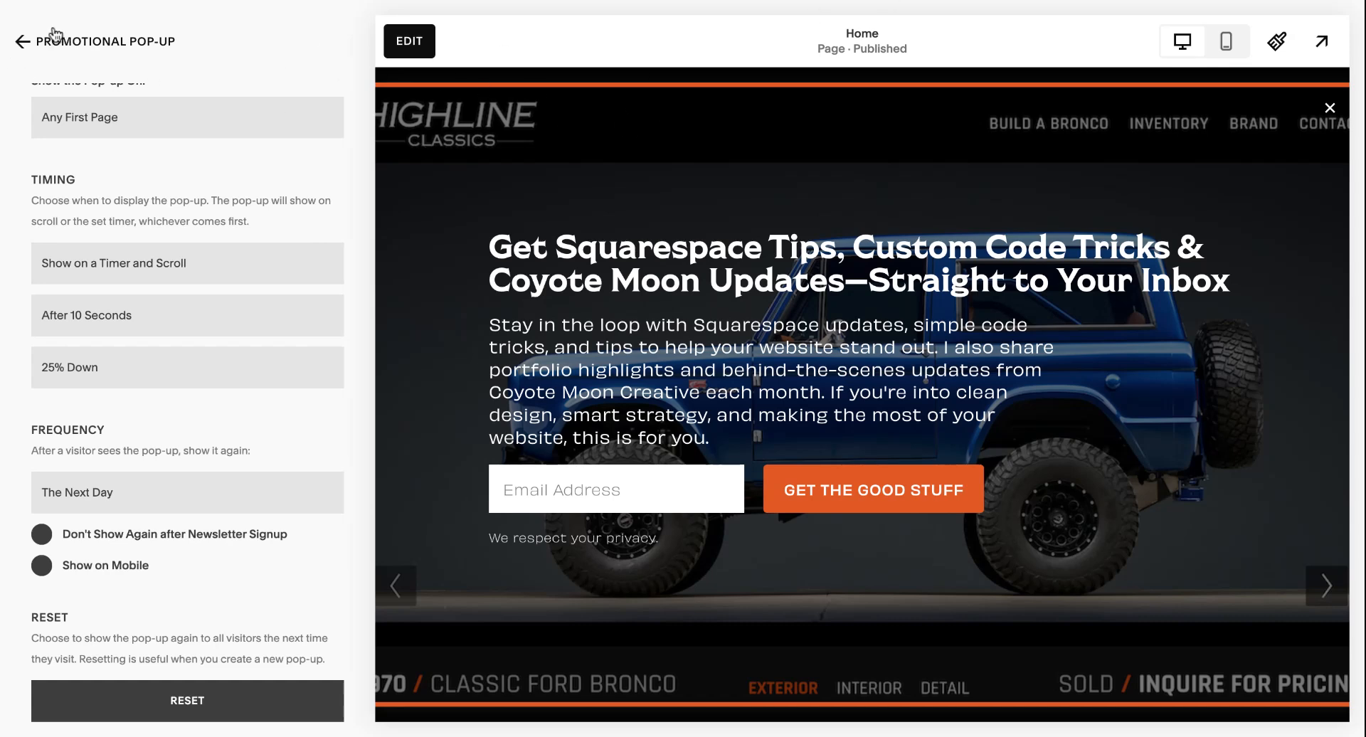
left_click(34, 43)
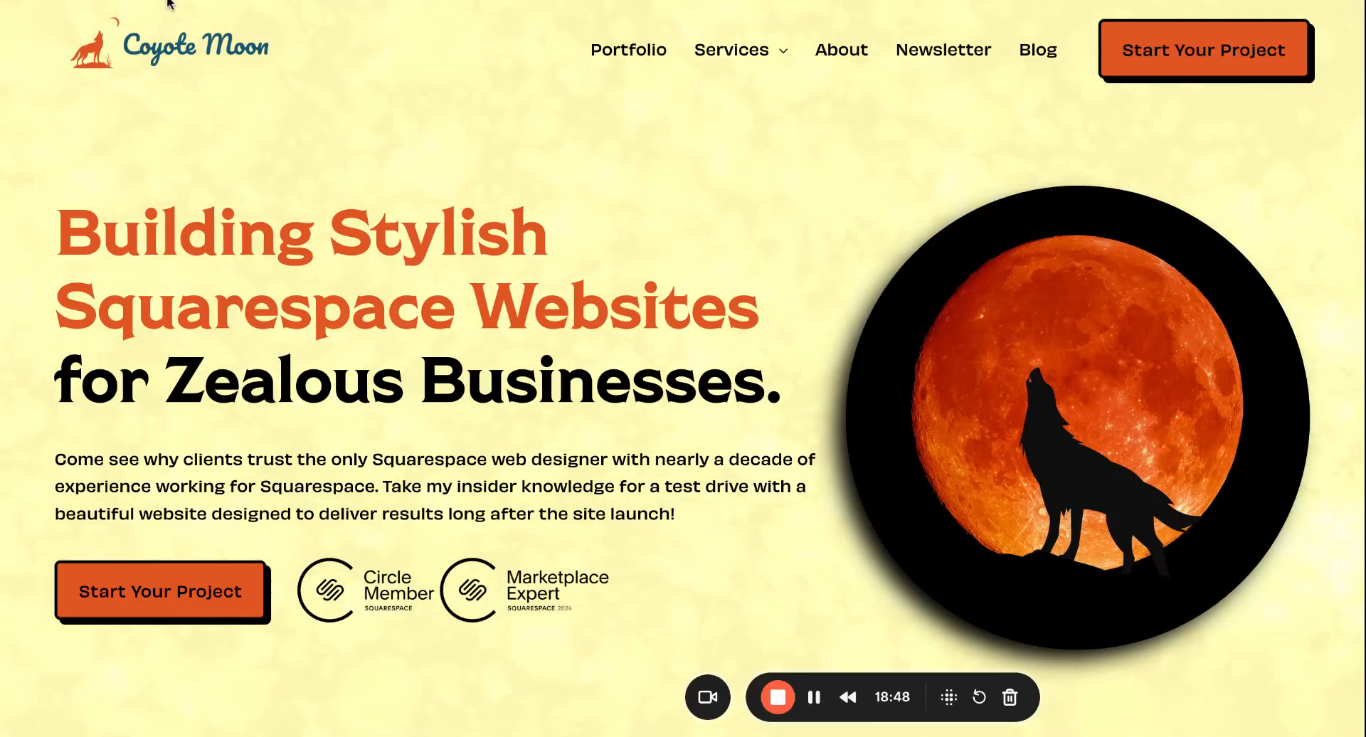
Step: Reload the live Coyote Moon homepage, scroll down to test the pop-up, and return to the page list in the Squarespace editor
key("super+r")
scroll(427, 267, "down", 15)
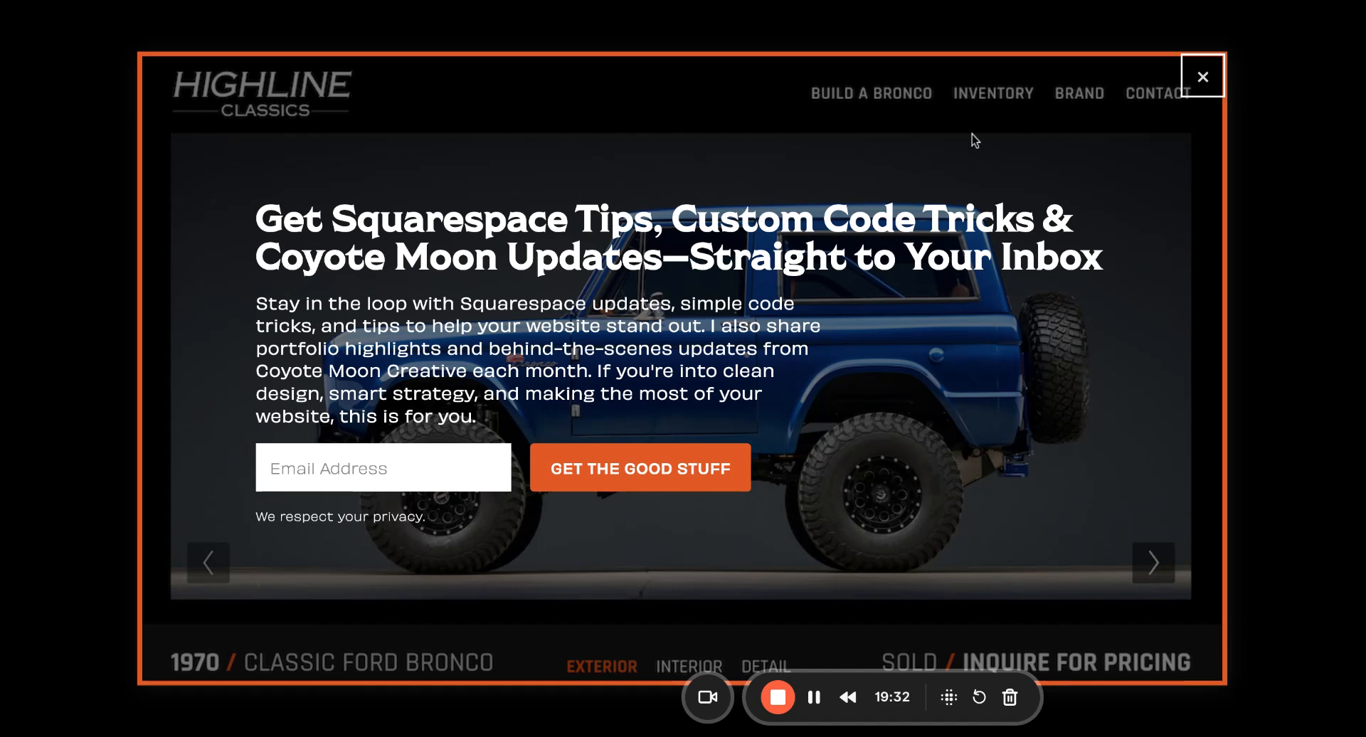
key("ctrl+shift+Tab")
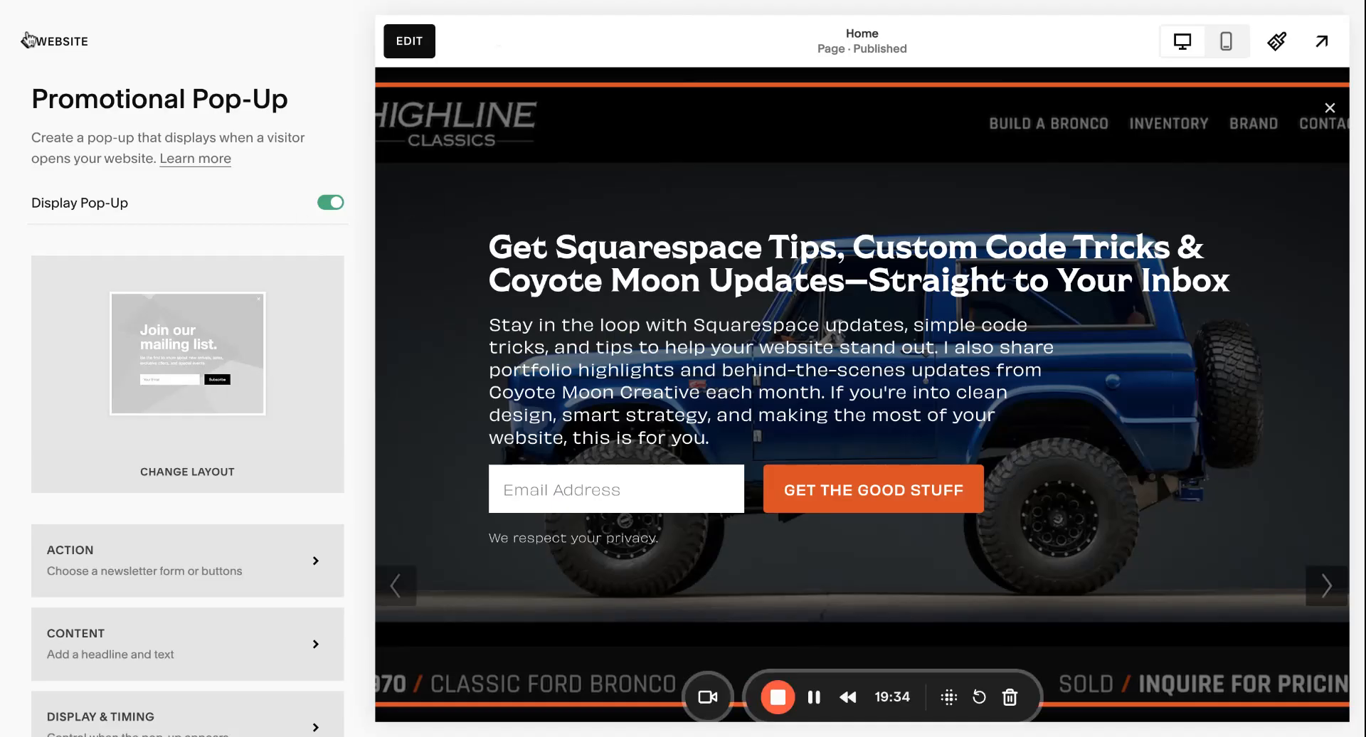
left_click(47, 42)
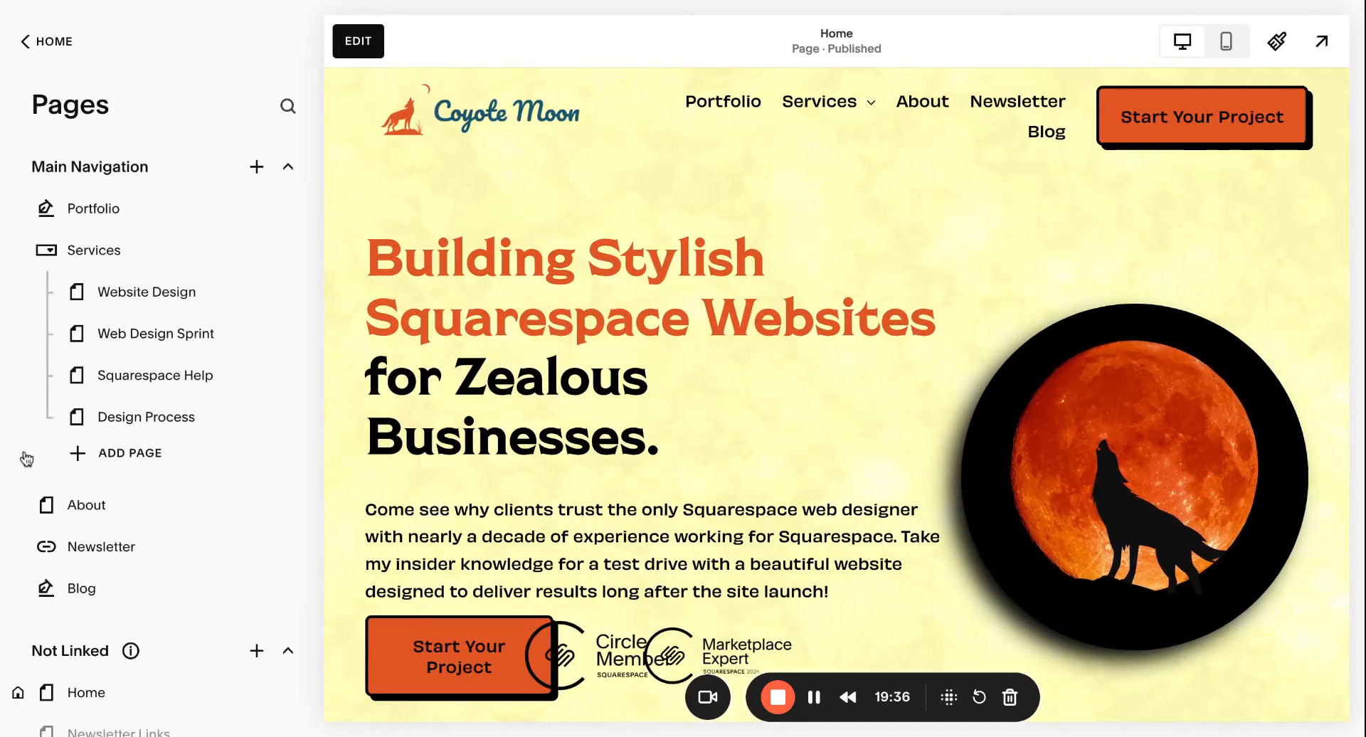